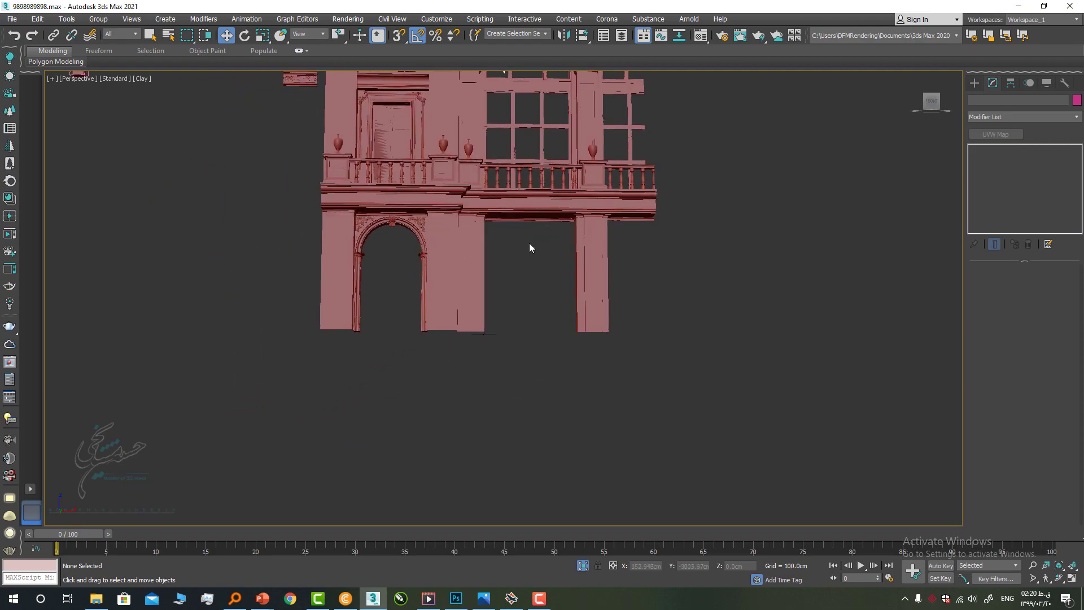
Step: Unhide the reference façade drawing in the front view and frame the roof parapet above the cornice
scroll(475, 226, "up", 3)
middle_click_drag(463, 220, 599, 317)
middle_click_drag(598, 318, 488, 290, "alt")
key("f")
middle_click_drag(444, 237, 456, 277)
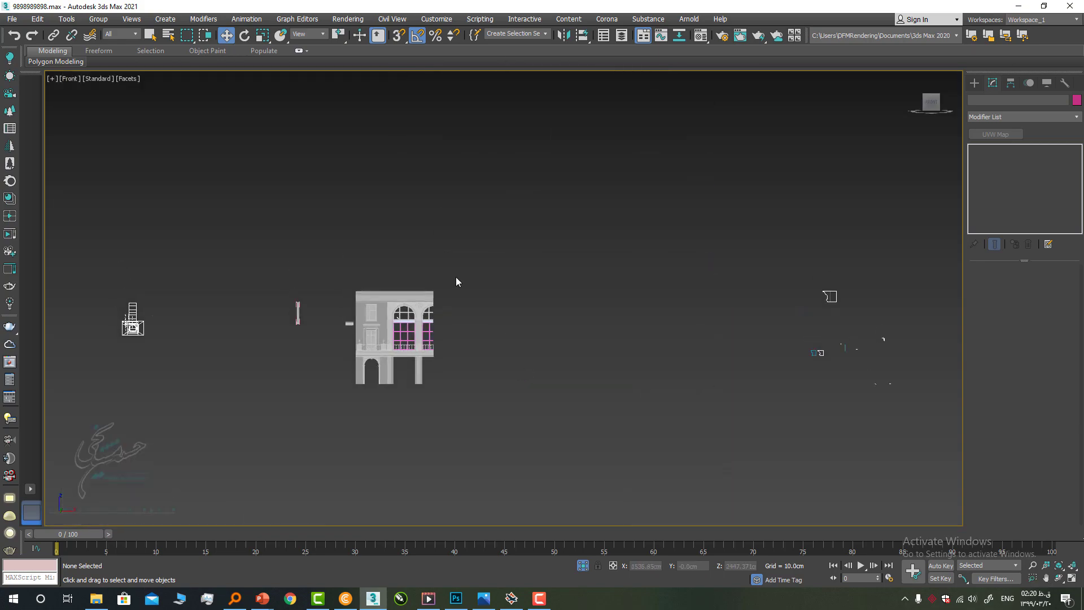
right_click(455, 279)
left_click(490, 230)
scroll(390, 266, "up", 10)
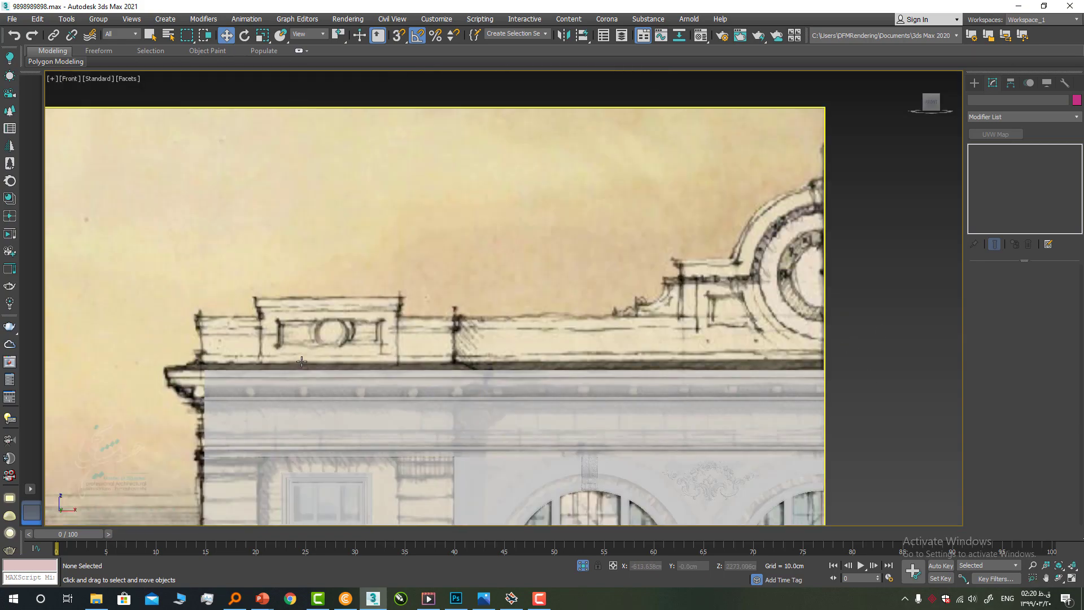
Step: Create a box about 156 cm long and 157 cm wide over the outer end of the drawn parapet above the cornice
left_click(974, 83)
left_click(987, 98)
left_click(974, 99)
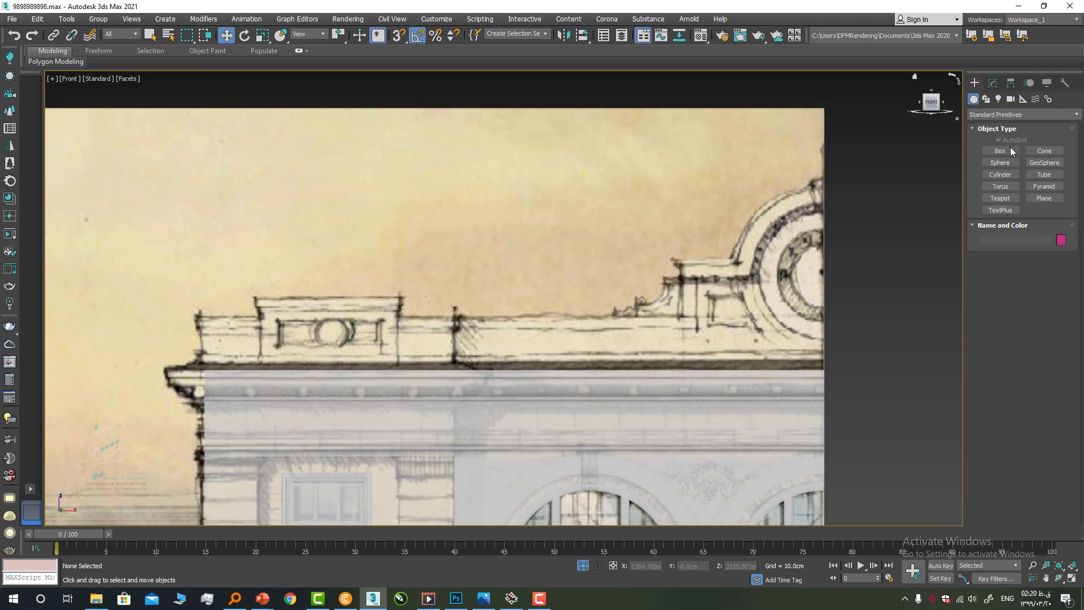
left_click(1000, 150)
left_click_drag(202, 336, 257, 354)
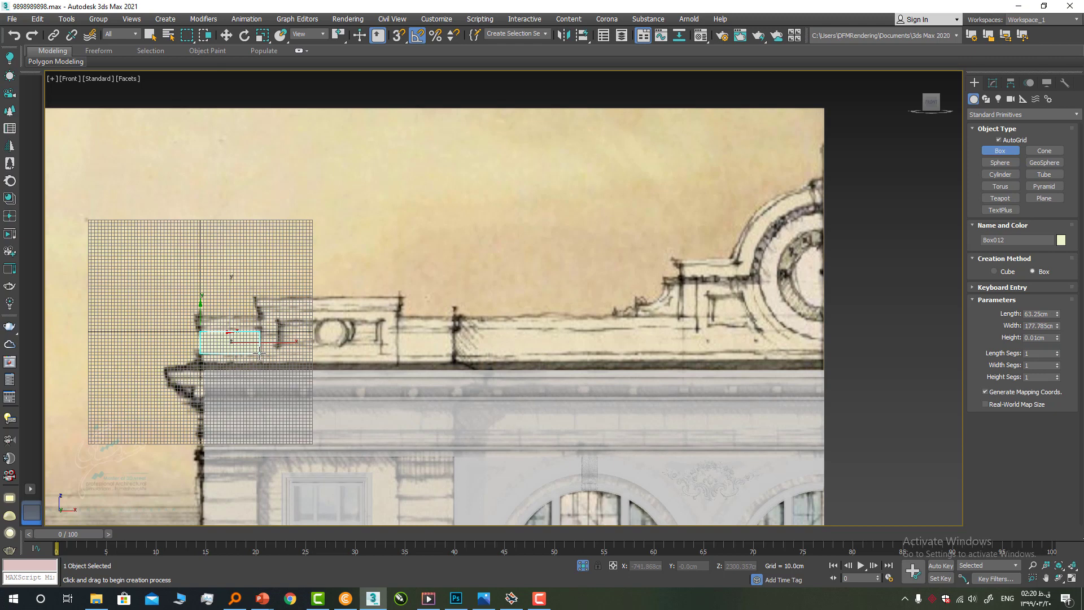
right_click(374, 335)
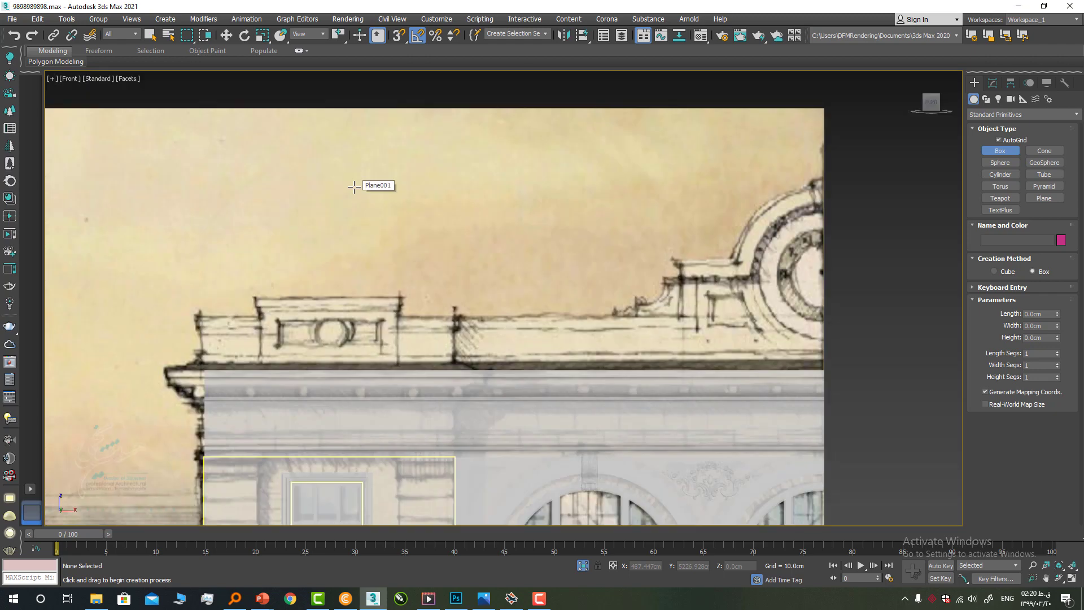
scroll(354, 186, "down", 10)
scroll(352, 241, "up", 15)
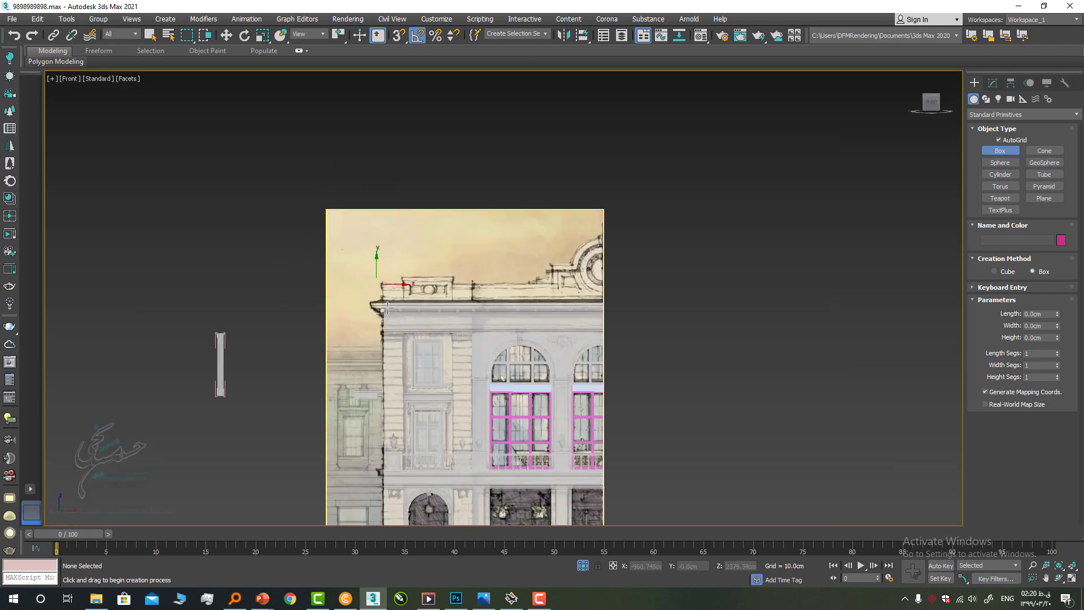
scroll(352, 242, "up", 2)
left_click_drag(342, 268, 491, 122)
left_click(491, 125)
key("w")
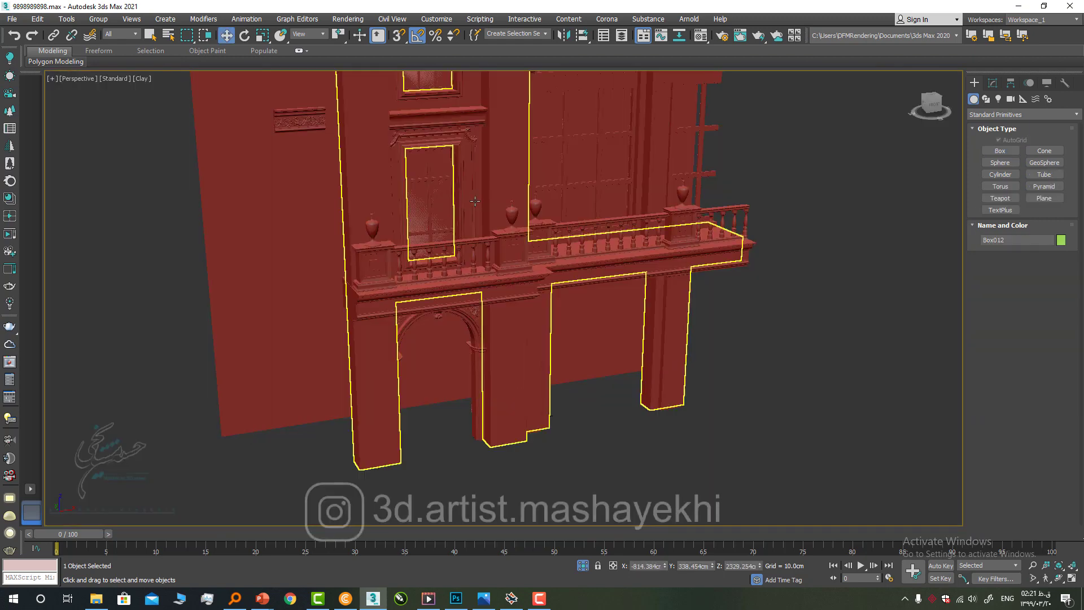
Step: Move the box along Y onto the roof corner above the cornice and set its height to about -105 cm
scroll(499, 226, "down", 8)
scroll(499, 226, "up", 5)
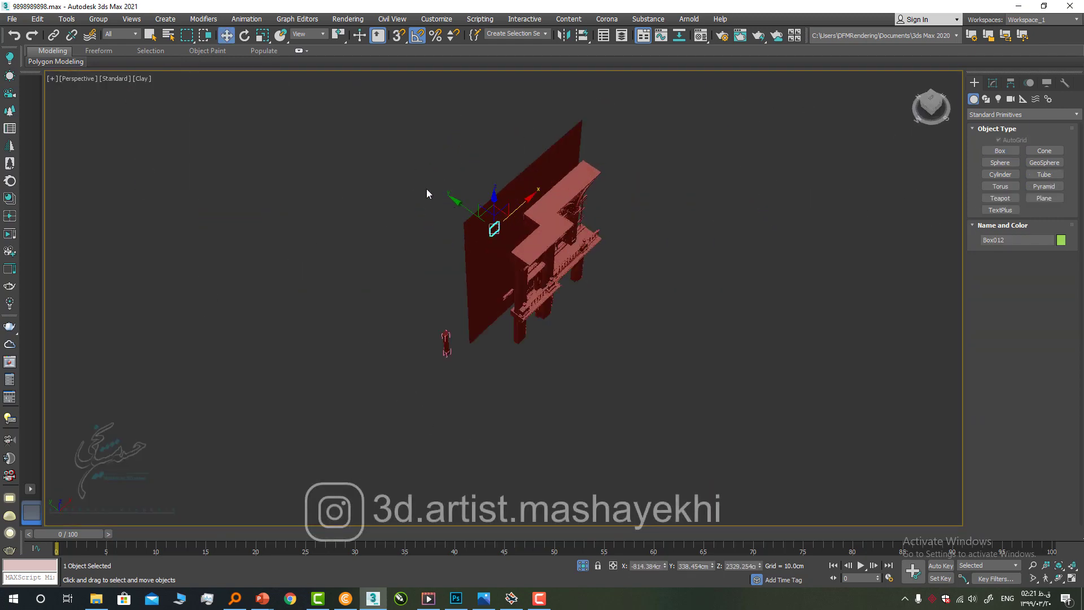
key("z")
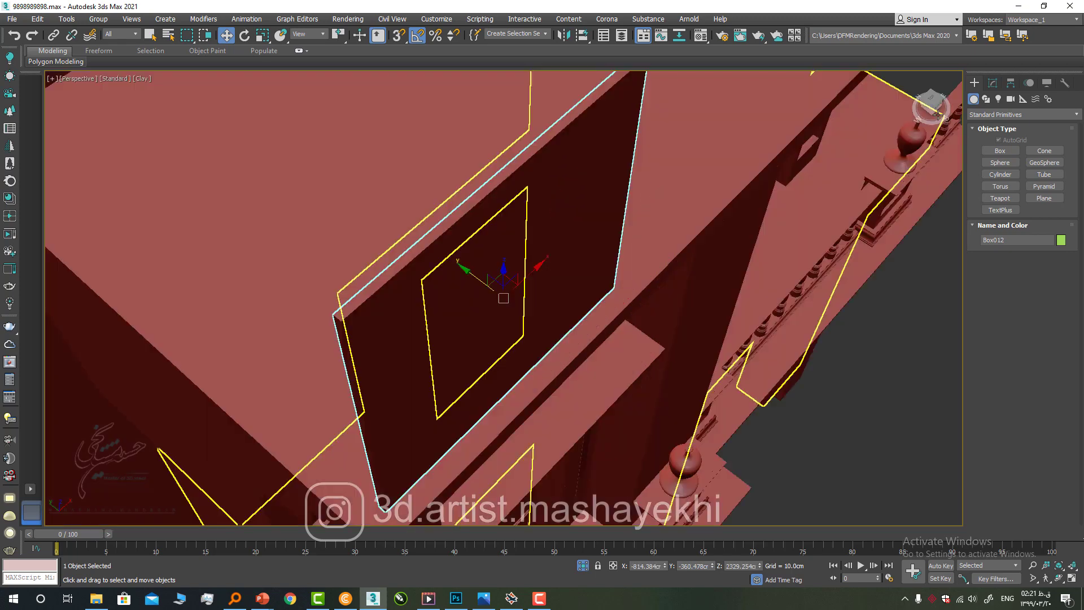
left_click(993, 83)
left_click_drag(1060, 314, 1060, 407)
scroll(754, 244, "down", 5)
middle_click_drag(753, 243, 512, 226, "alt")
scroll(811, 254, "up", 3)
left_click_drag(690, 220, 706, 218)
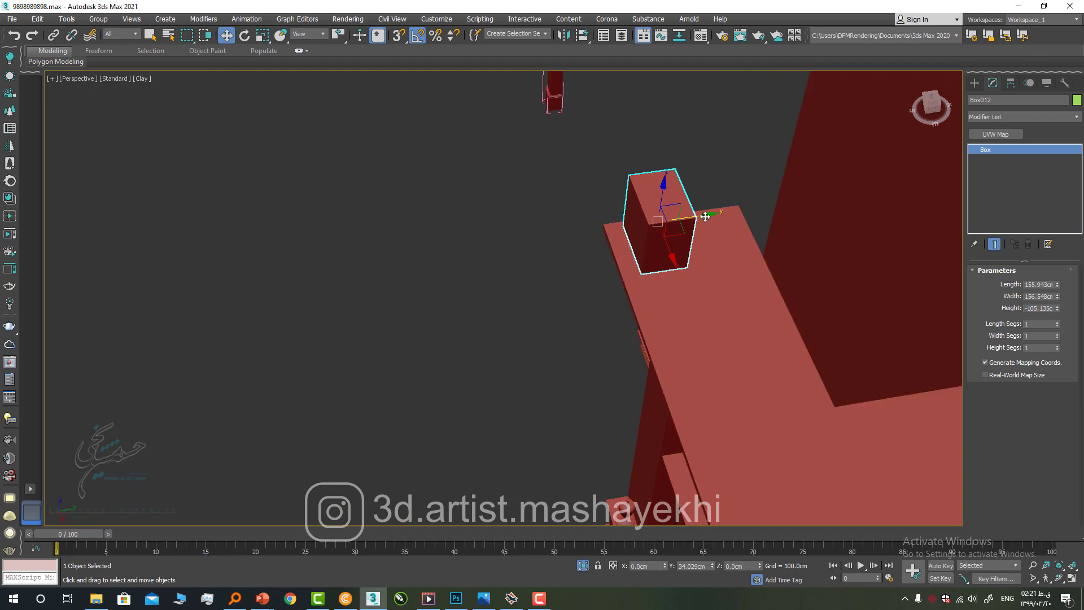
Step: Convert the box to Editable Poly and extrude its inner end polygon along the parapet by 410.11 cm and again by 174.974 cm
right_click(670, 232)
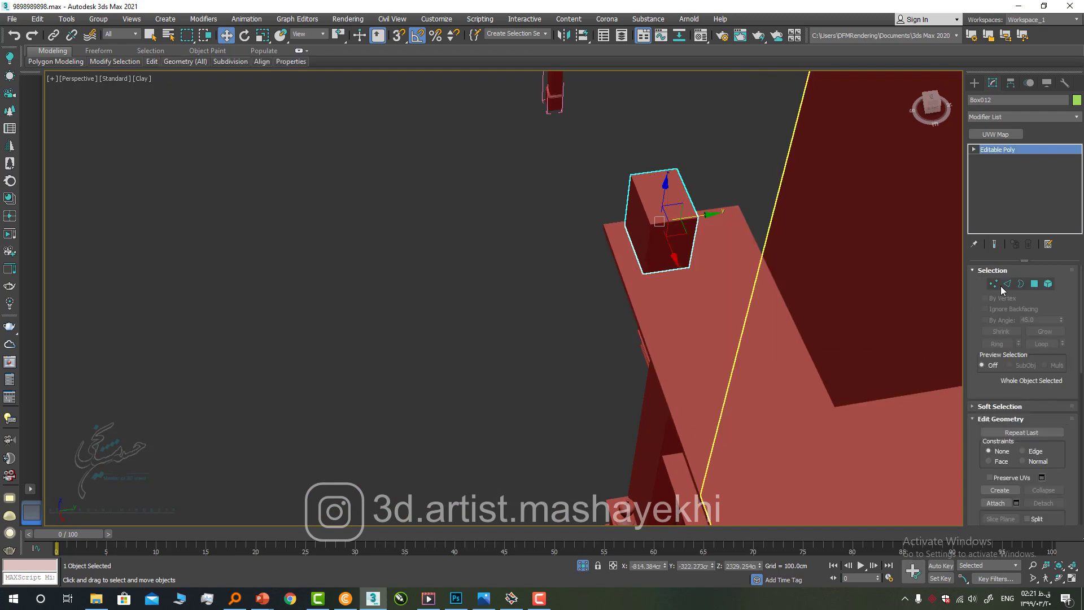
left_click(1034, 283)
left_click(671, 249)
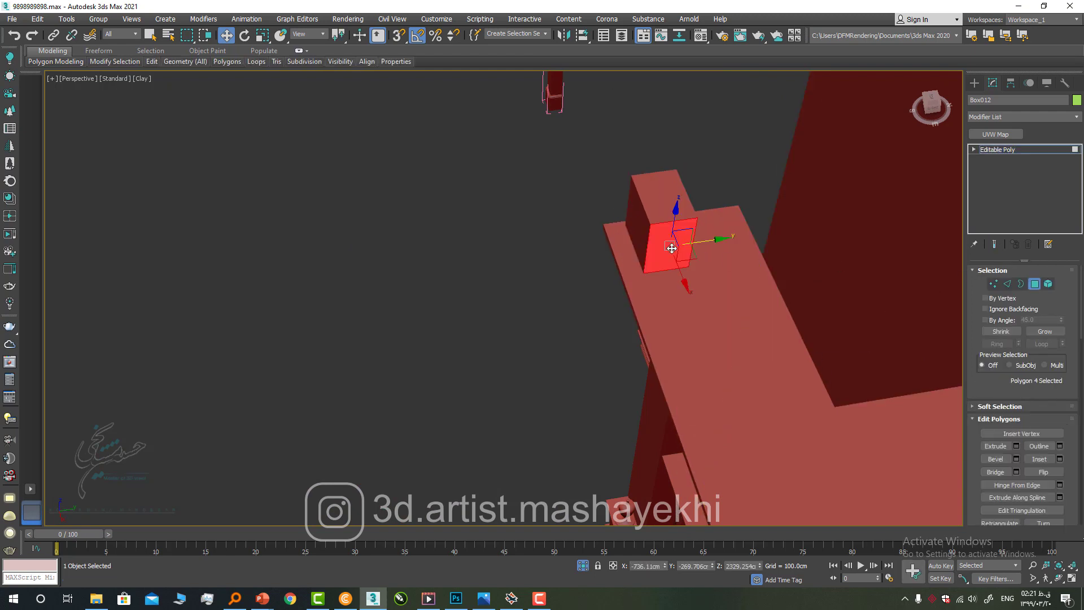
key("f")
key("z")
scroll(671, 249, "down", 5)
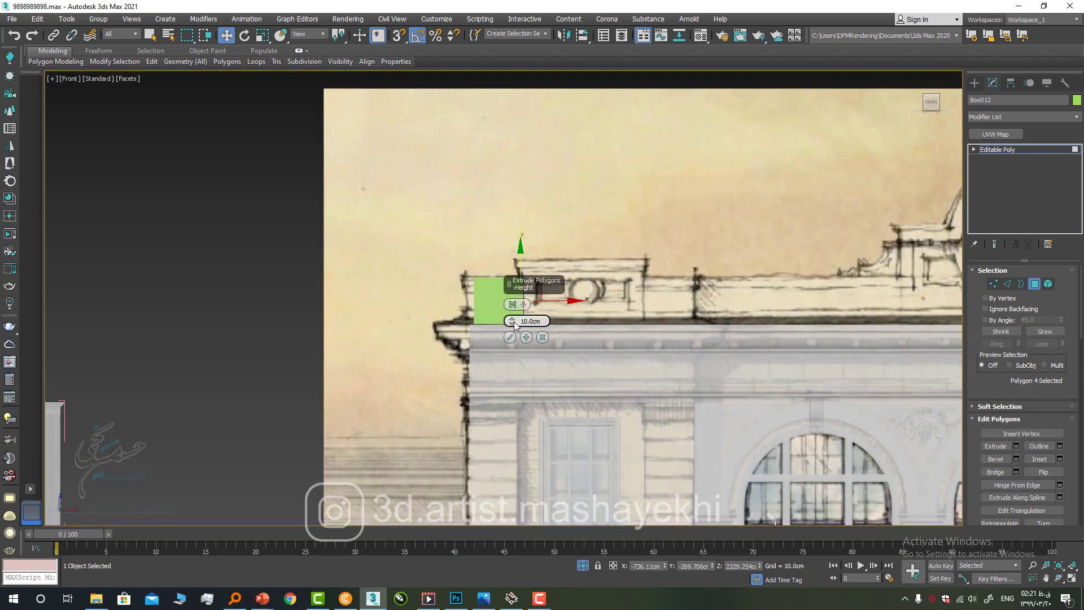
left_click_drag(512, 322, 533, 209)
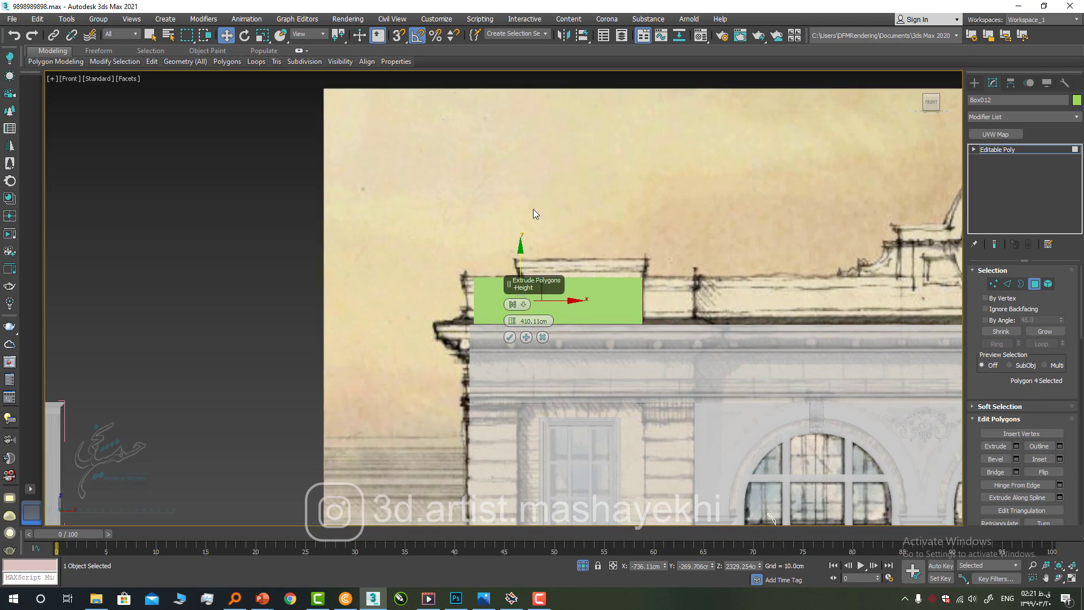
left_click(526, 337)
left_click_drag(512, 321, 537, 391)
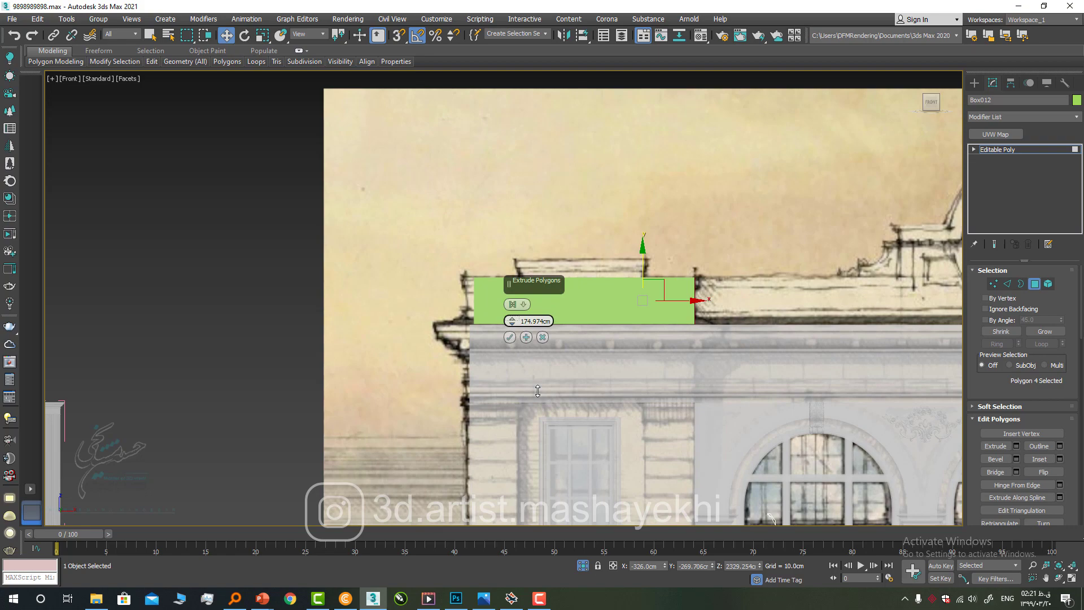
left_click(510, 338)
Step: Extrude the middle front polygon of the parapet block slightly outward toward the cornice edge
key("p")
middle_click_drag(695, 305, 847, 350, "alt")
left_click(579, 470)
middle_click_drag(610, 423, 649, 437, "alt")
middle_click_drag(649, 437, 508, 362)
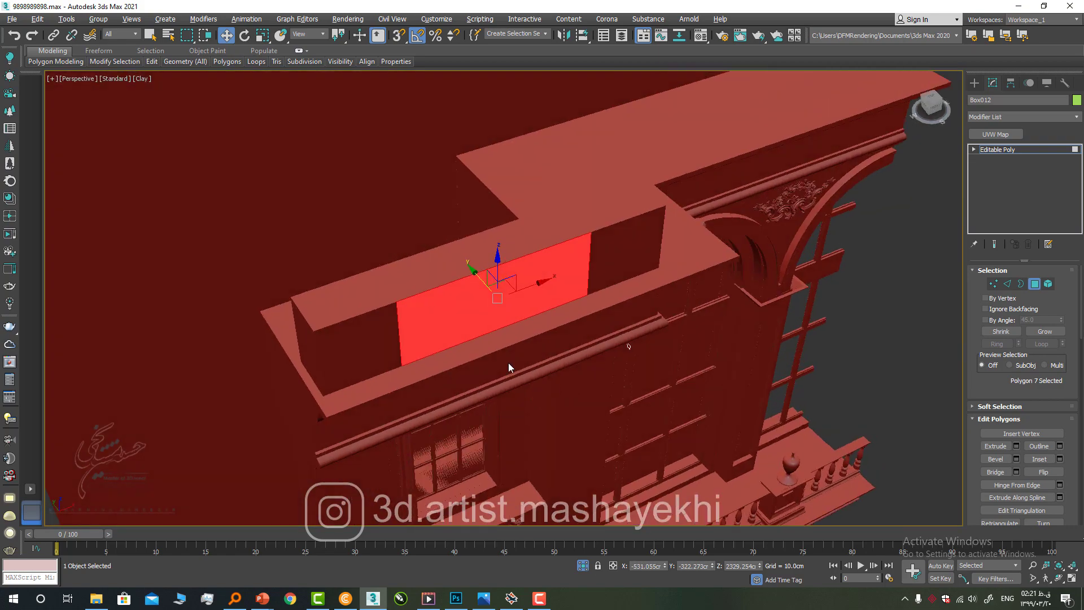
key("shift+e")
left_click_drag(489, 287, 523, 47)
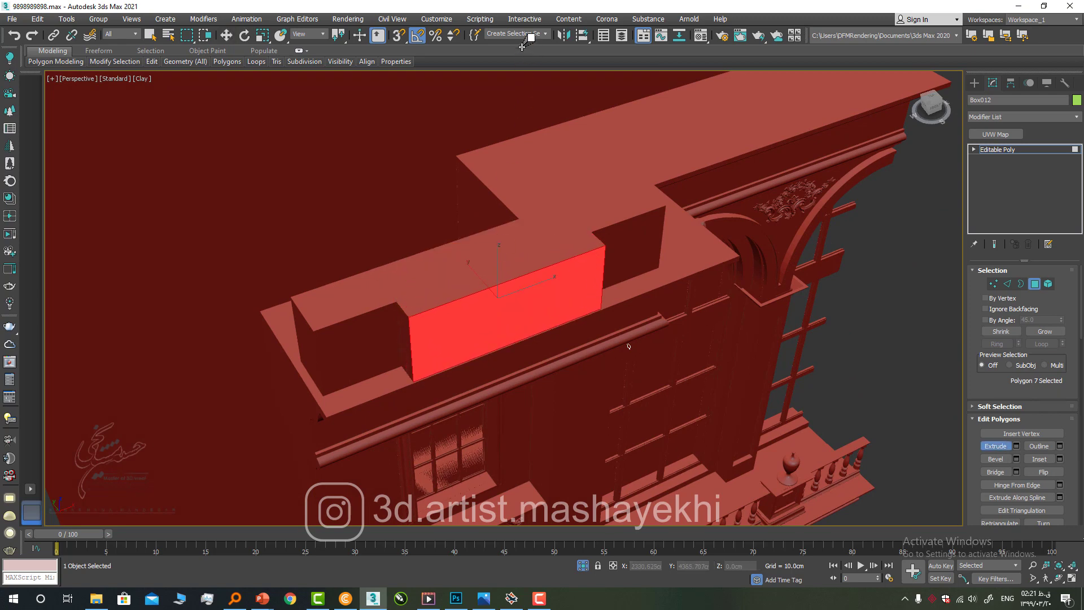
left_click(1011, 149)
right_click(866, 320)
left_click(823, 382)
Step: Compare the parapet block with the reference drawing in the front view and with the façade model in perspective
middle_click_drag(823, 383, 744, 346, "alt")
scroll(767, 341, "down", 3)
mouse_move(744, 346)
middle_mouse_down("alt")
mouse_move(651, 319)
mouse_move(681, 320)
mouse_move(484, 308)
middle_mouse_up("alt")
key("f")
left_click(484, 307)
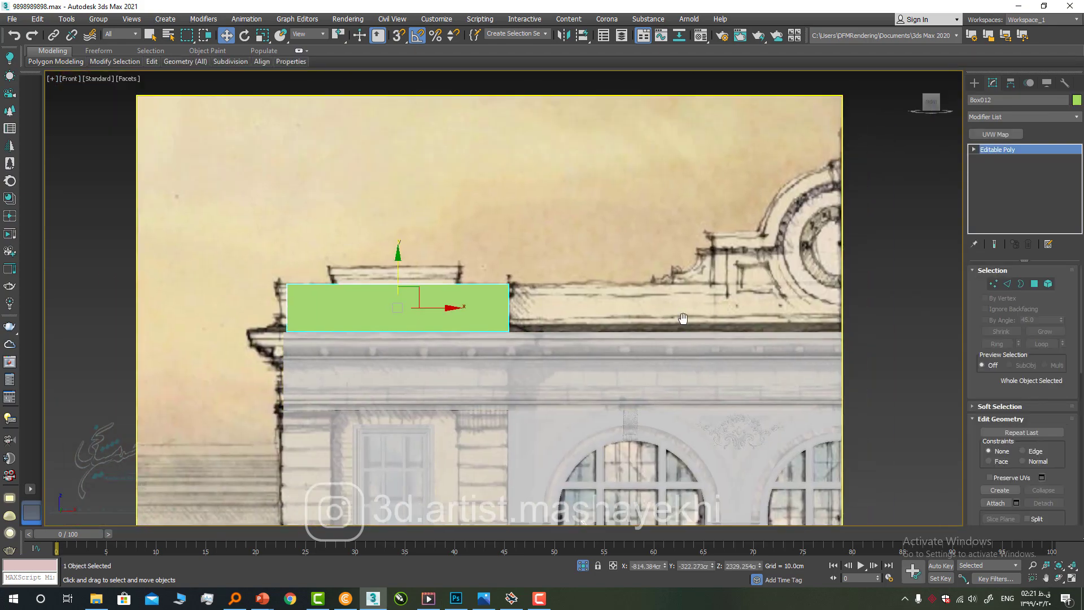
middle_click_drag(683, 316, 533, 308)
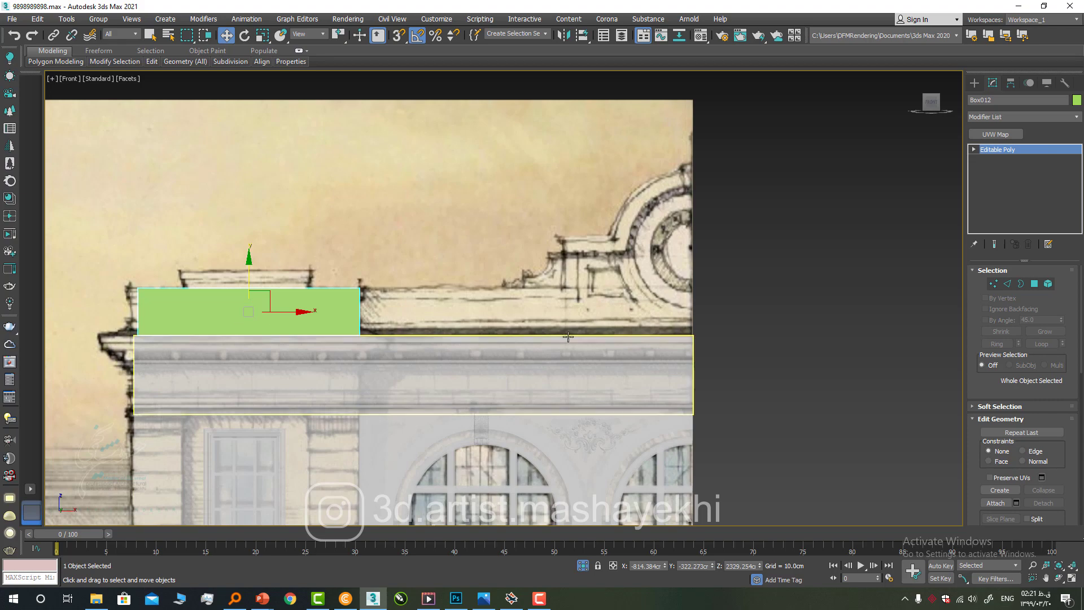
key("p")
middle_click_drag(516, 254, 537, 258, "alt")
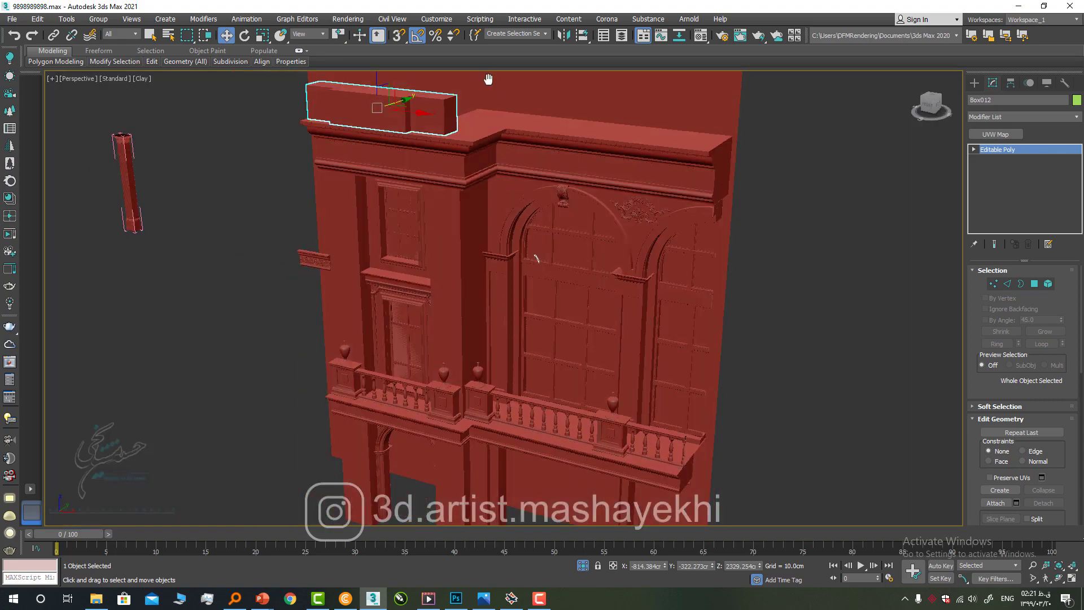
Step: Extend the back polygon of the parapet's inner end segment backward over the recessed roof, with edged faces displayed
middle_click_drag(489, 79, 473, 194, "alt")
left_click(1035, 283)
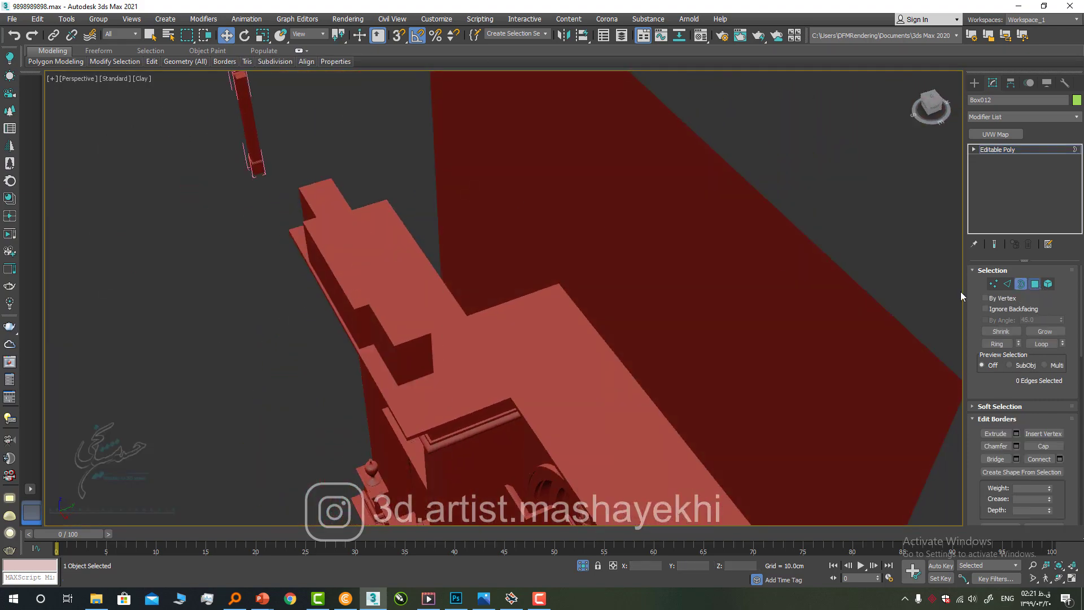
left_click(326, 282)
middle_click_drag(327, 283, 444, 360, "alt")
left_click(433, 354)
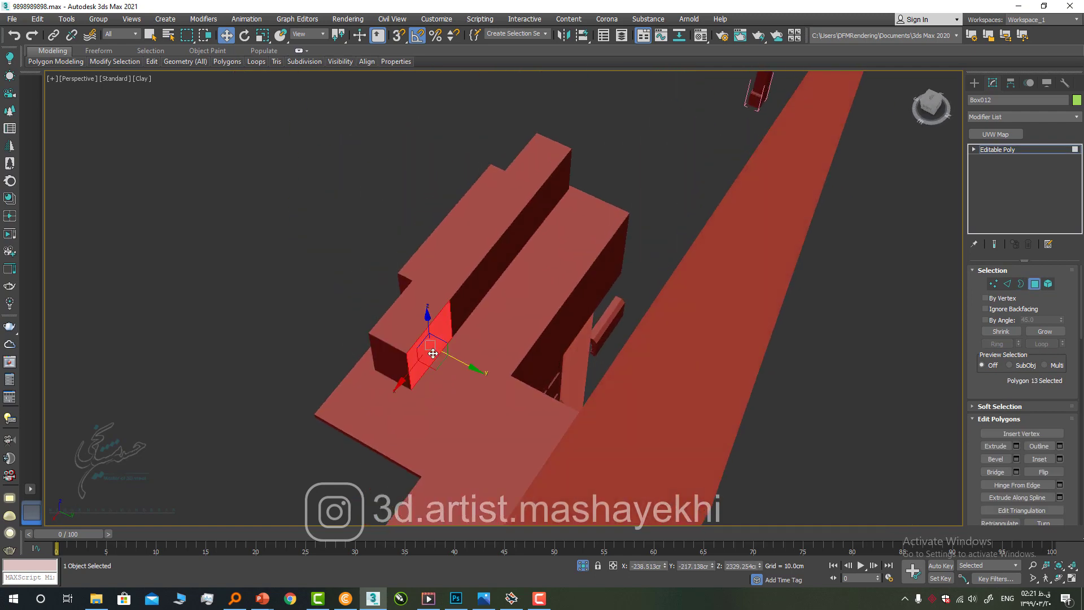
left_click_drag(429, 356, 597, 428)
key("F4")
middle_click_drag(576, 428, 615, 430, "alt")
Step: Extrude the side polygon at the back of the parapet's return outward along the recessed roof
left_click(528, 435)
key("shift+e")
left_click_drag(531, 426, 563, 252)
right_click(564, 339)
scroll(565, 377, "down", 3)
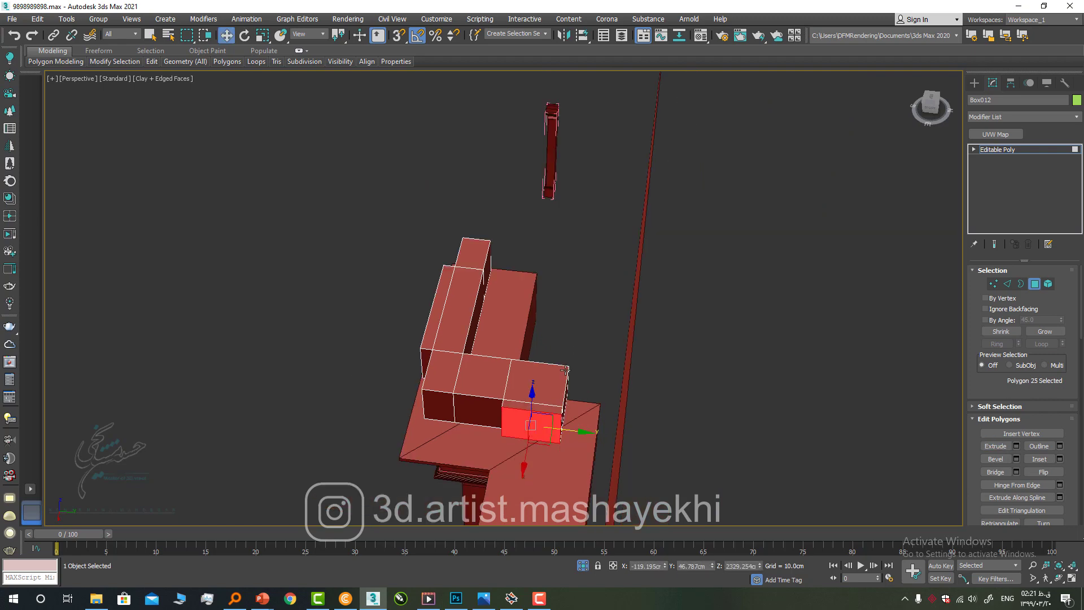
Step: Move the extruded end polygon along X to about 968.2 cm, flush with the end of the façade
middle_click_drag(565, 378, 639, 387, "alt")
left_click_drag(581, 392, 726, 394)
scroll(704, 417, "up", 6)
key("z")
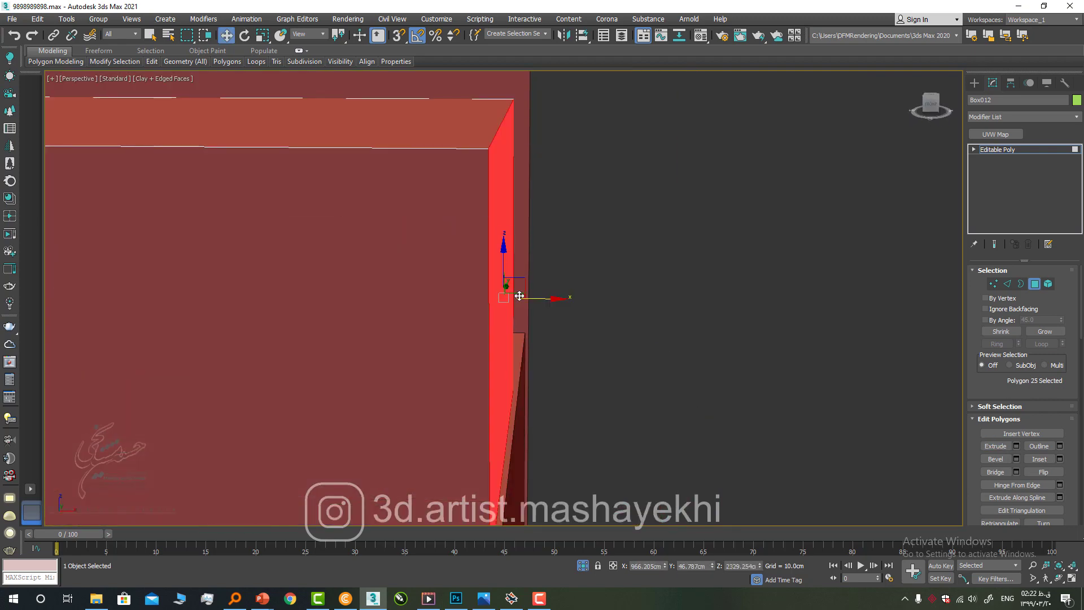
left_click_drag(536, 304, 547, 310)
scroll(546, 311, "down", 3)
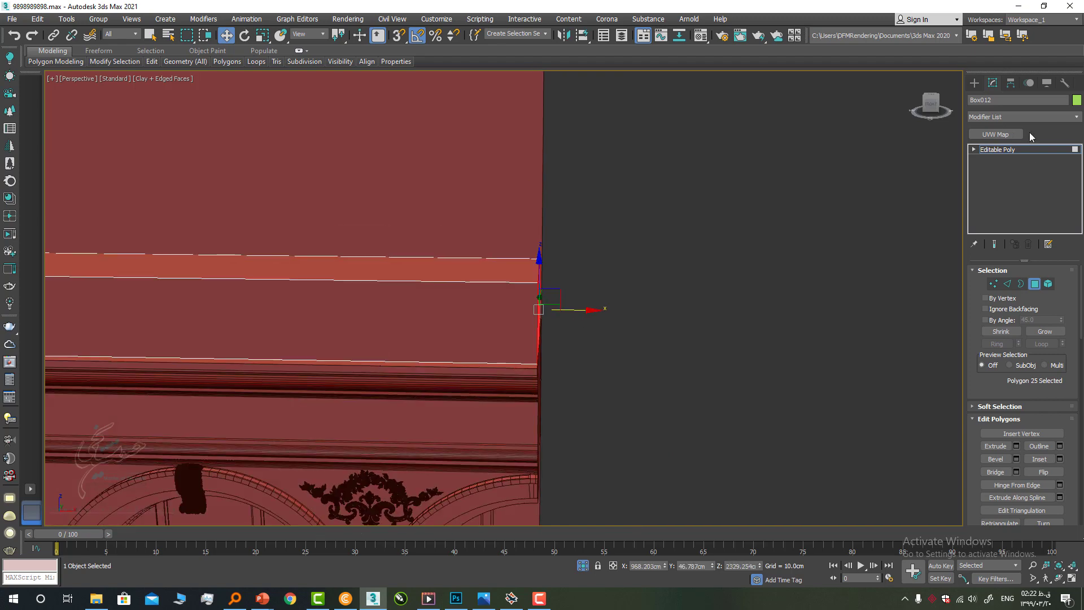
left_click(1012, 151)
Step: Display edged faces in the front view and make the parapet see-through over the reference drawing
key("f")
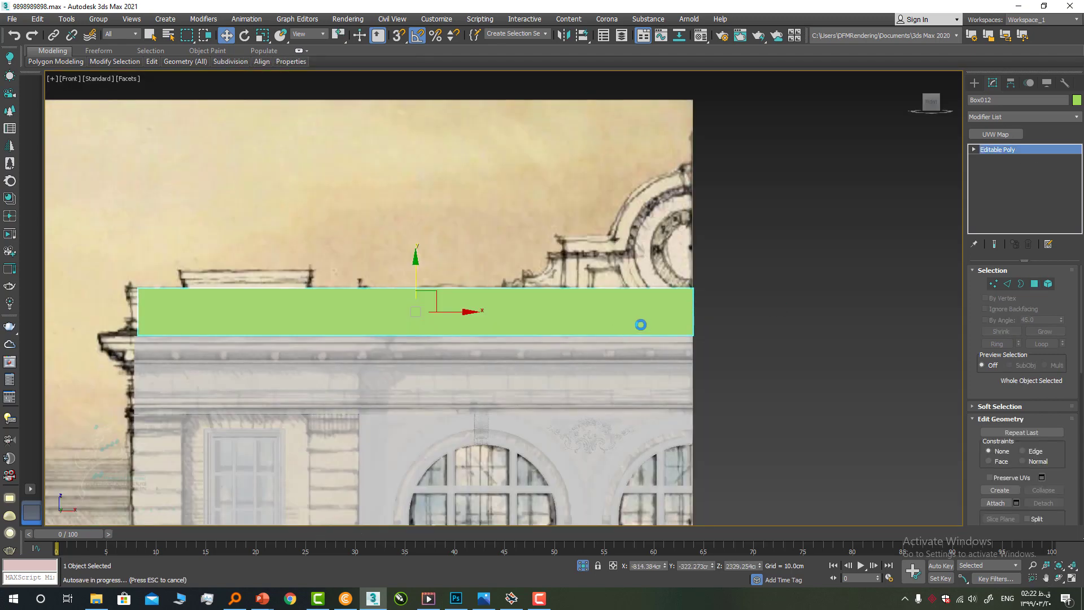
key("F4")
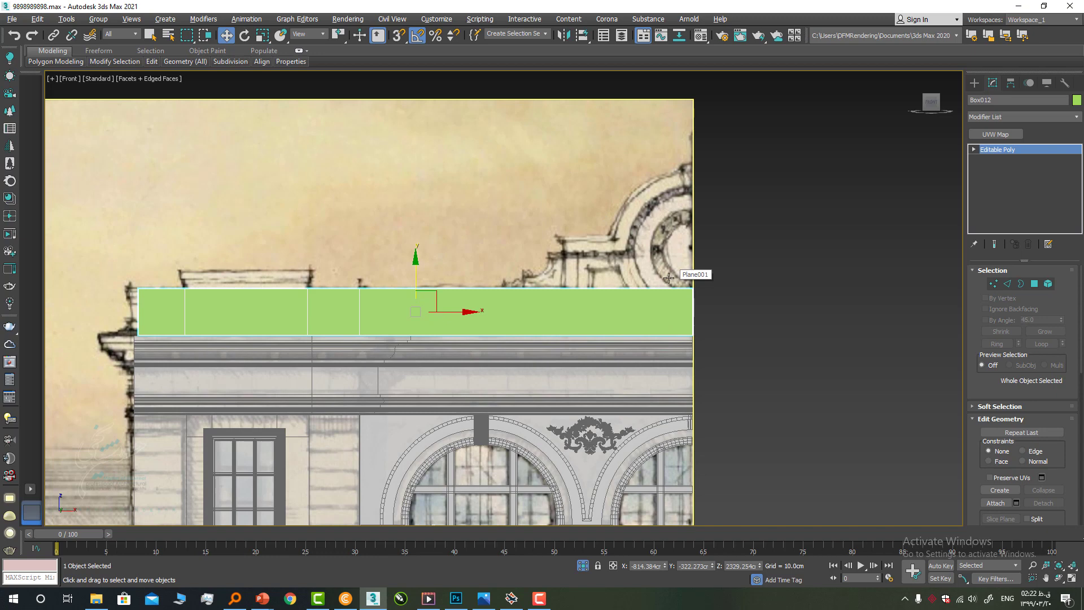
key("alt+x")
middle_click_drag(661, 259, 624, 337)
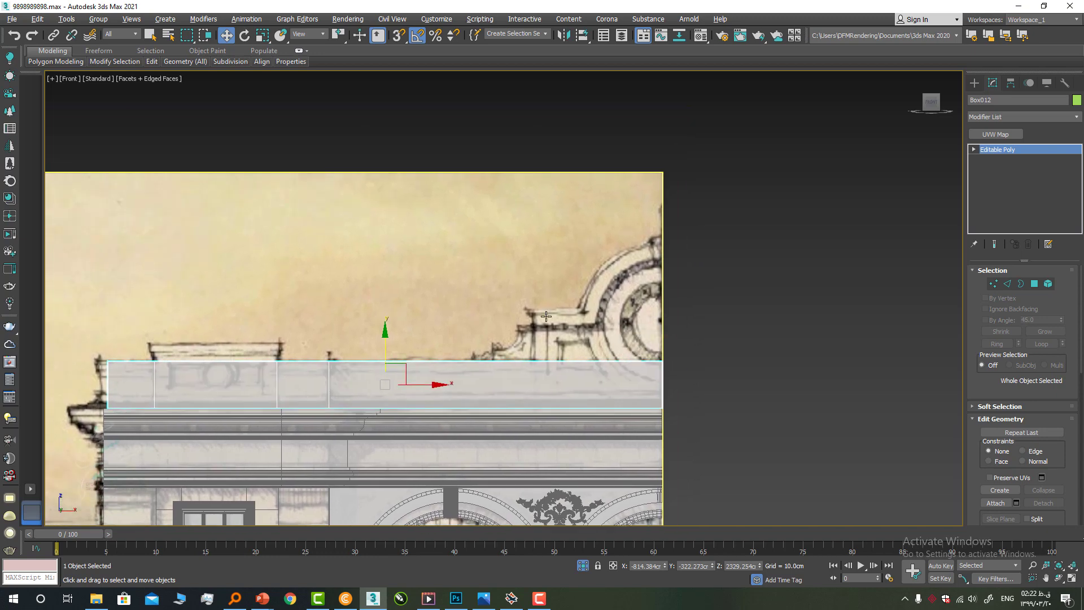
Step: Start a line over the reference drawing, tracing the ornament's upper ledge about 188 cm long and the first step about 36 cm wide
scroll(528, 342, "up", 3)
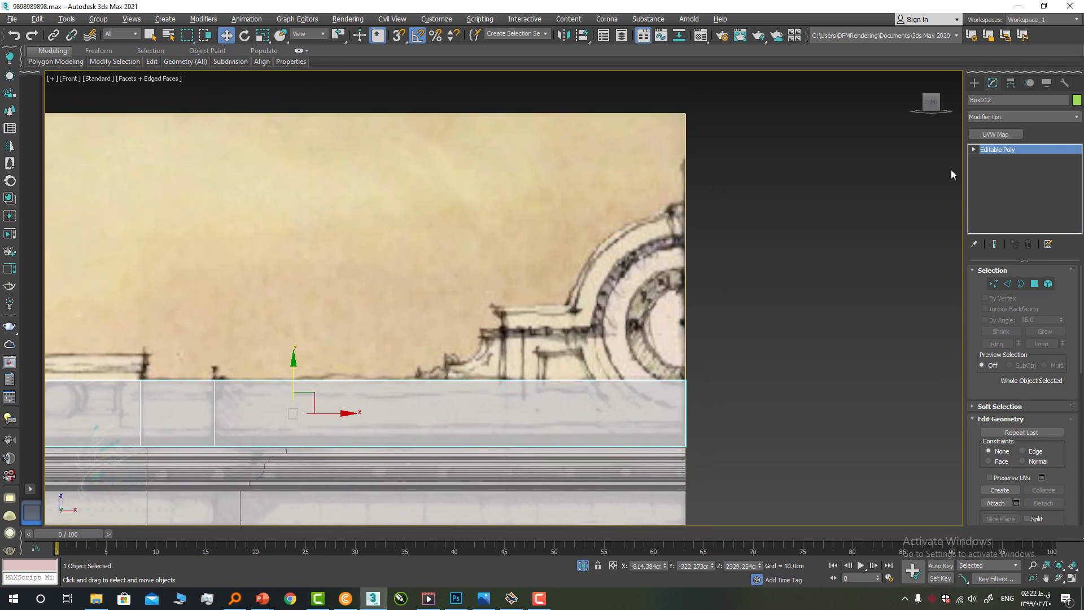
left_click(975, 84)
left_click(986, 100)
left_click(1001, 148)
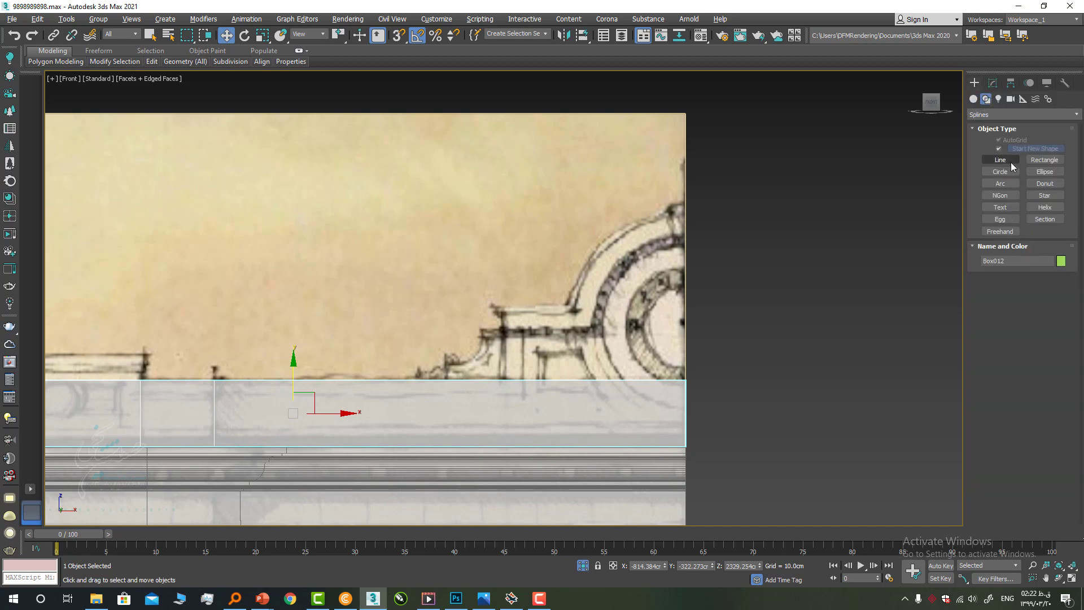
left_click(588, 329)
left_click(505, 337)
scroll(505, 337, "up", 3)
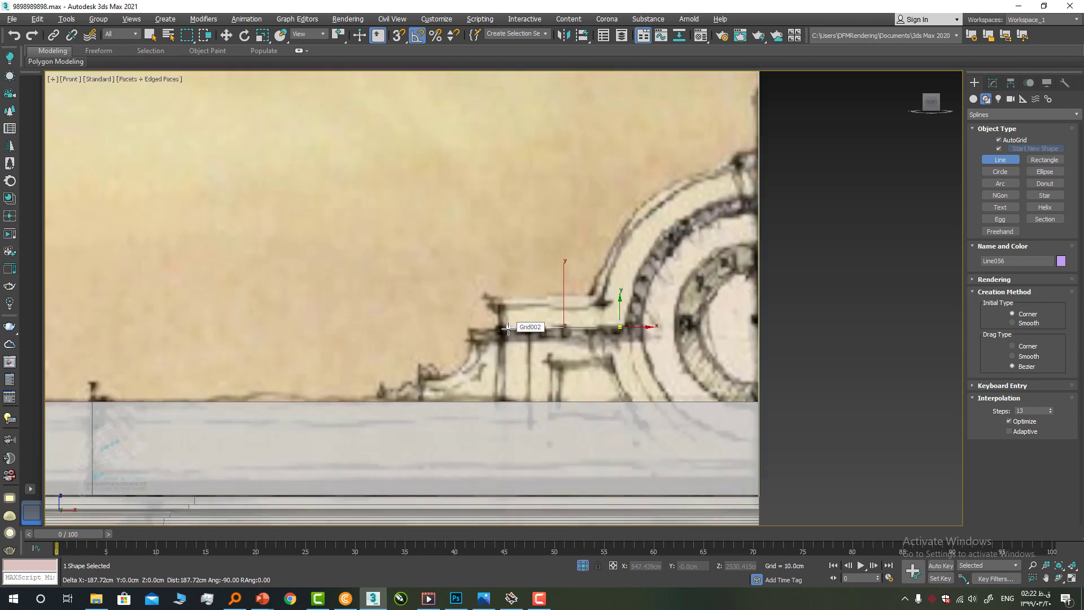
left_click(504, 338)
left_click(482, 339)
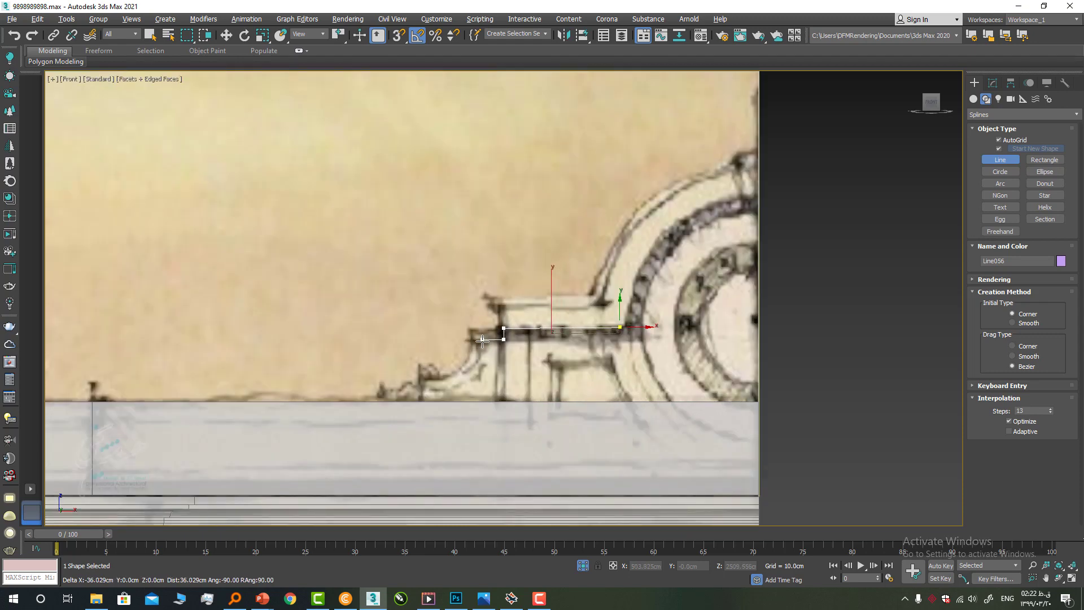
Step: Continue the line down the slope and lower steps, along the parapet top to the drawing's inner edge, and about 354 cm up that edge
left_click(439, 382)
left_click(422, 381)
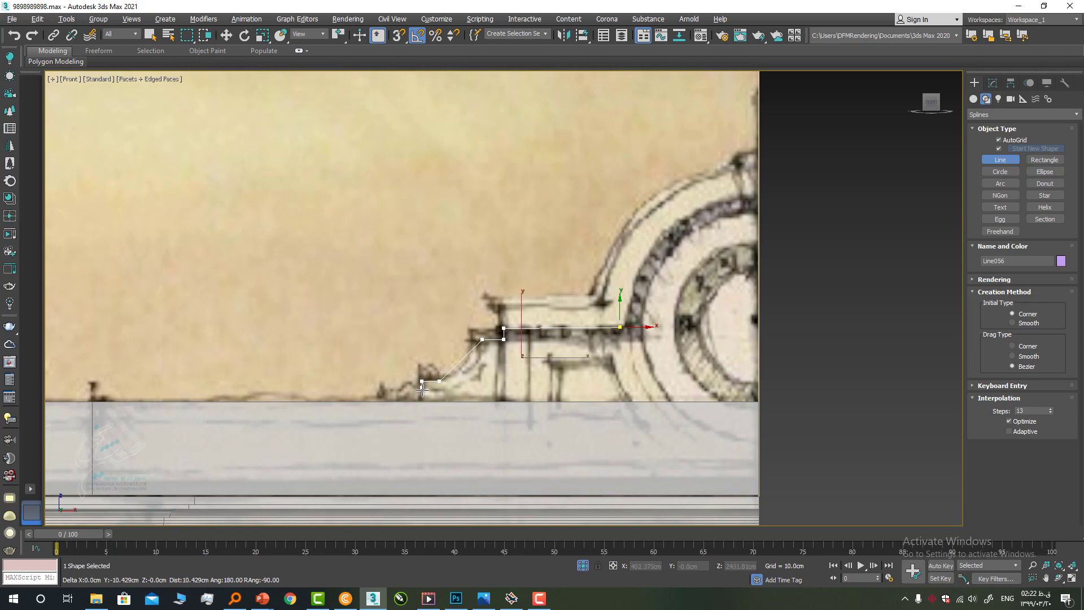
left_click(422, 394)
left_click(415, 395)
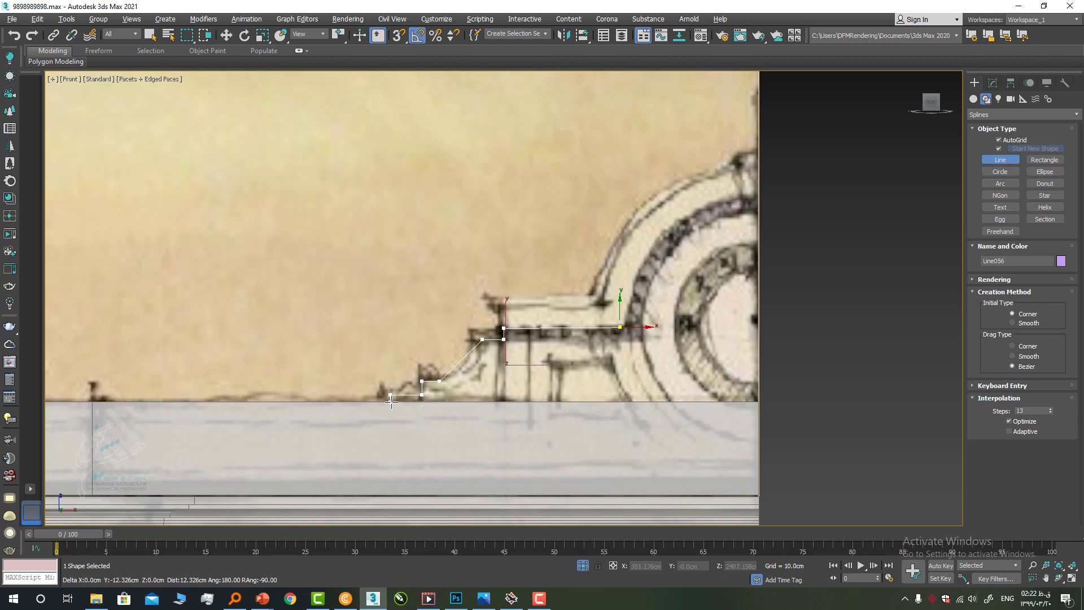
left_click(391, 402)
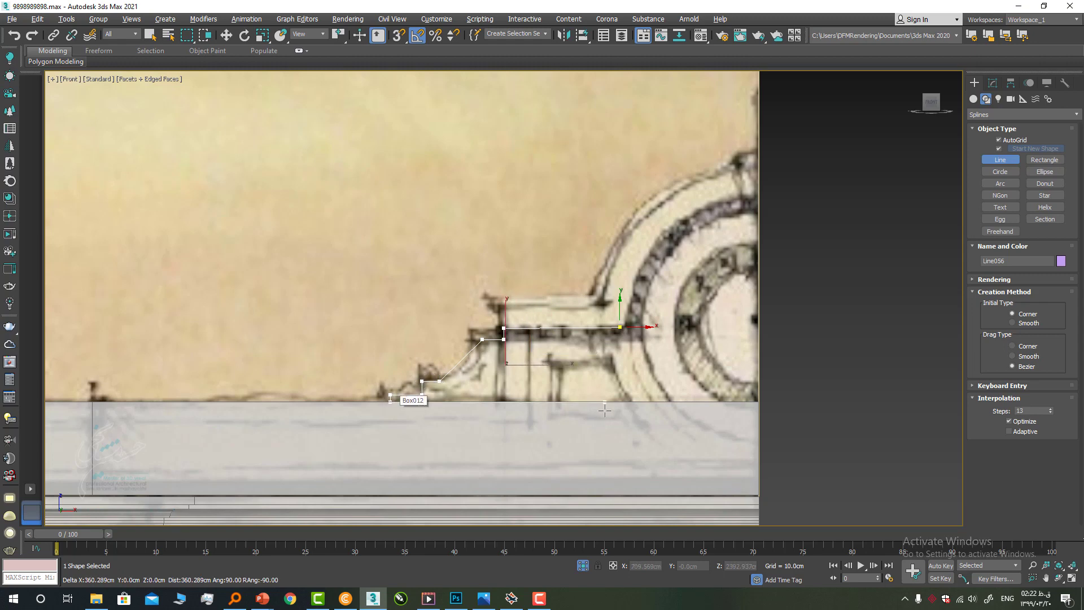
left_click(760, 402)
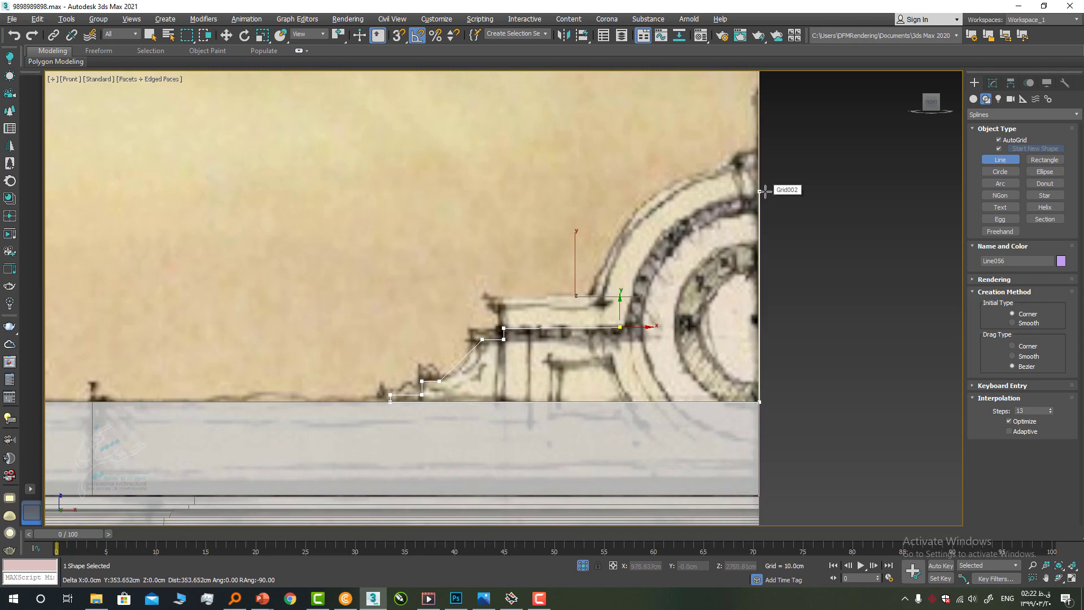
right_click(764, 191)
Step: Draw a circle with a radius of about 197.6 cm over the round ornament in the reference drawing
left_click(1000, 171)
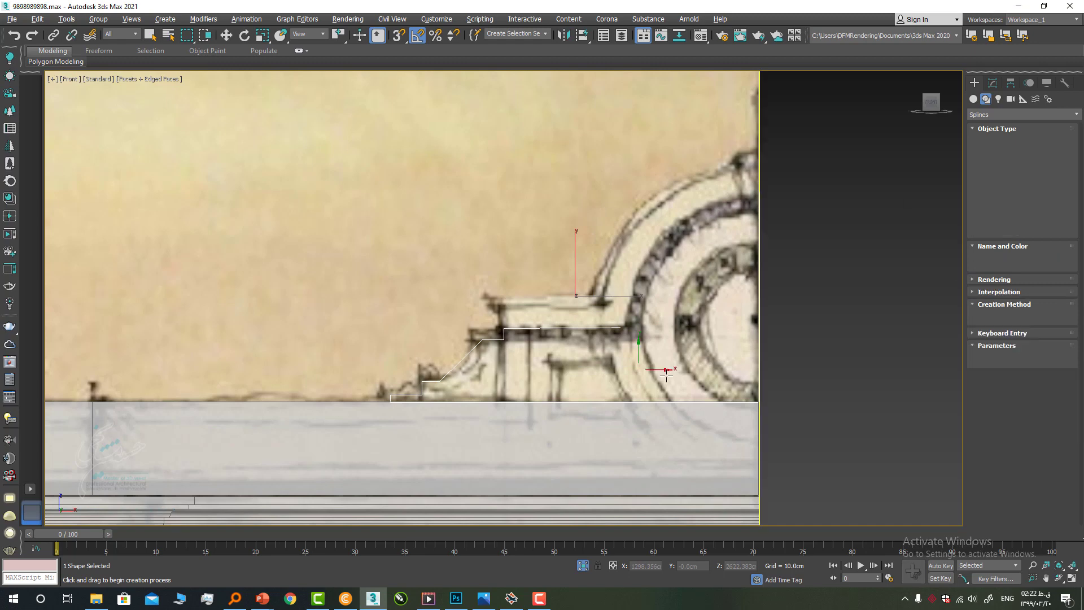
left_click_drag(724, 326, 794, 232)
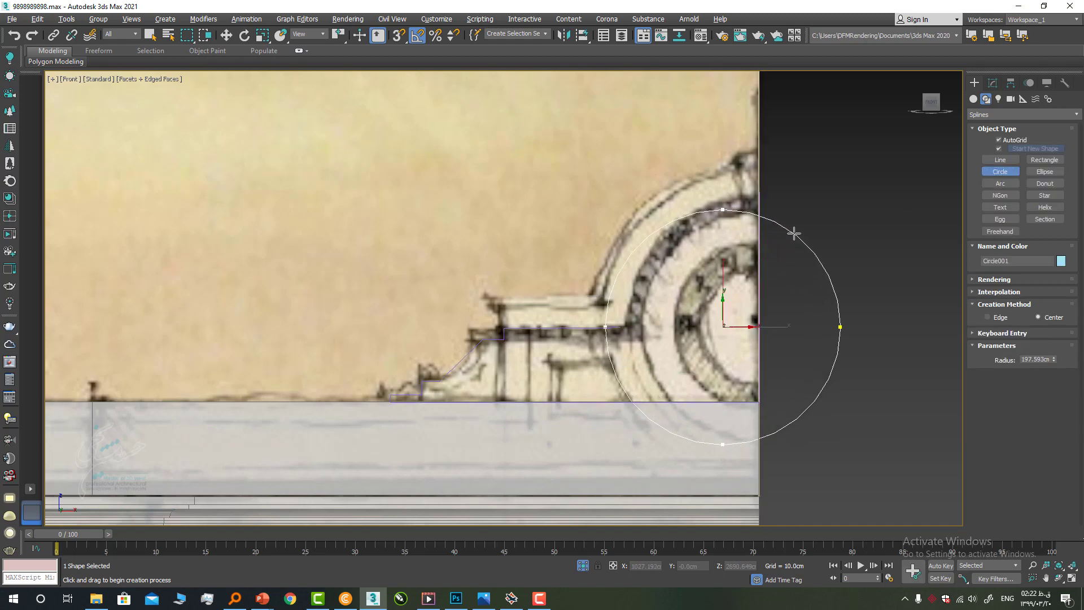
right_click(533, 341)
Step: Isolate the circle, the stepped outline and the reference drawing from the rest of the façade
key("ctrl+a")
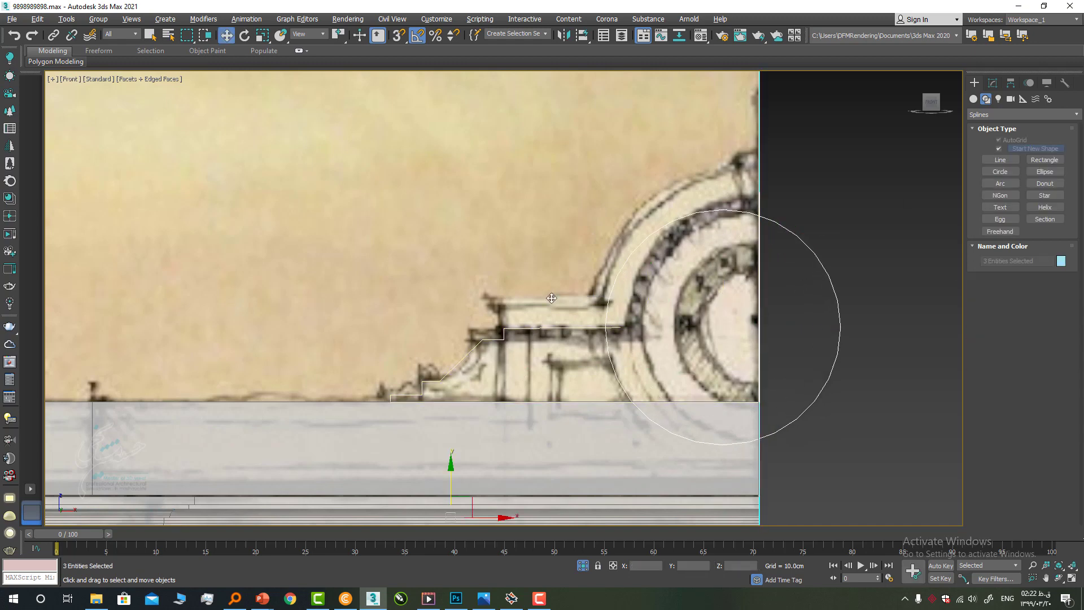
key("z")
scroll(663, 160, "up", 8)
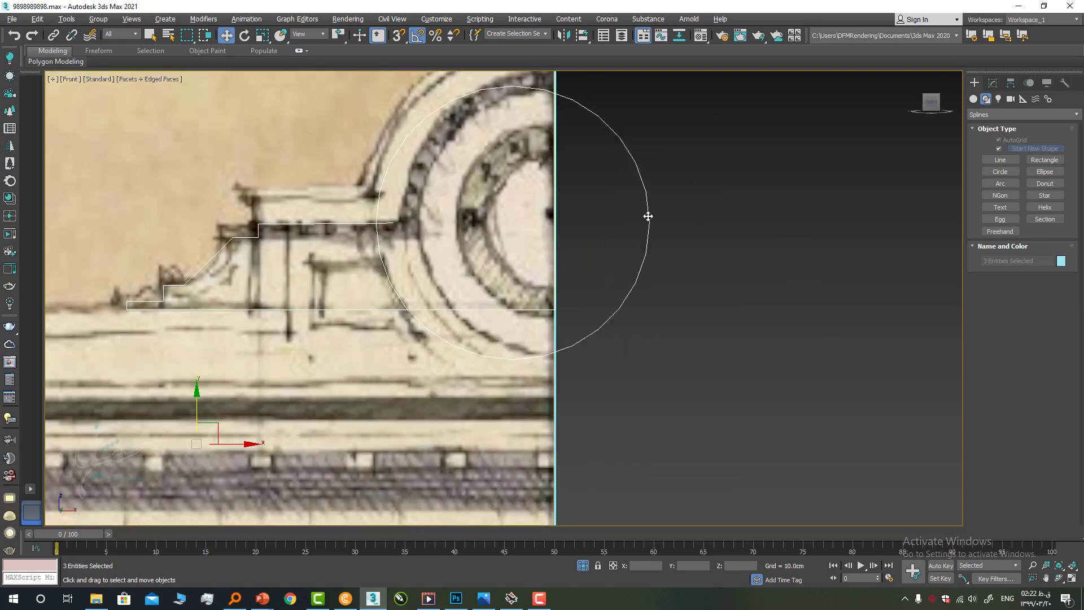
Step: Select the circle alone and enable adaptive interpolation for it
left_click(634, 148)
left_click(646, 216)
middle_click_drag(636, 268, 655, 341)
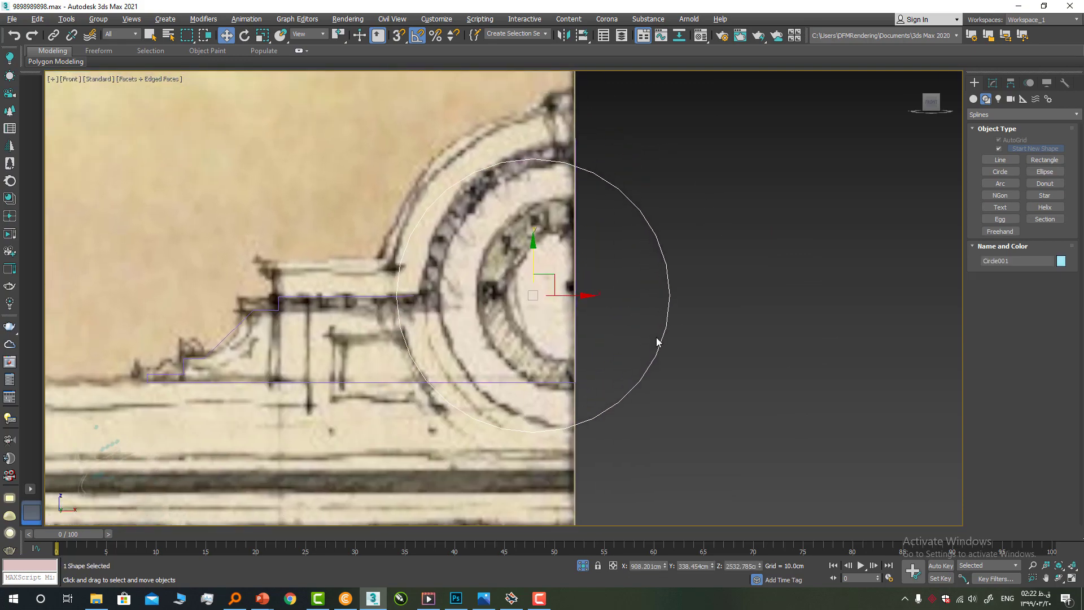
scroll(676, 323, "down", 2)
left_click(993, 83)
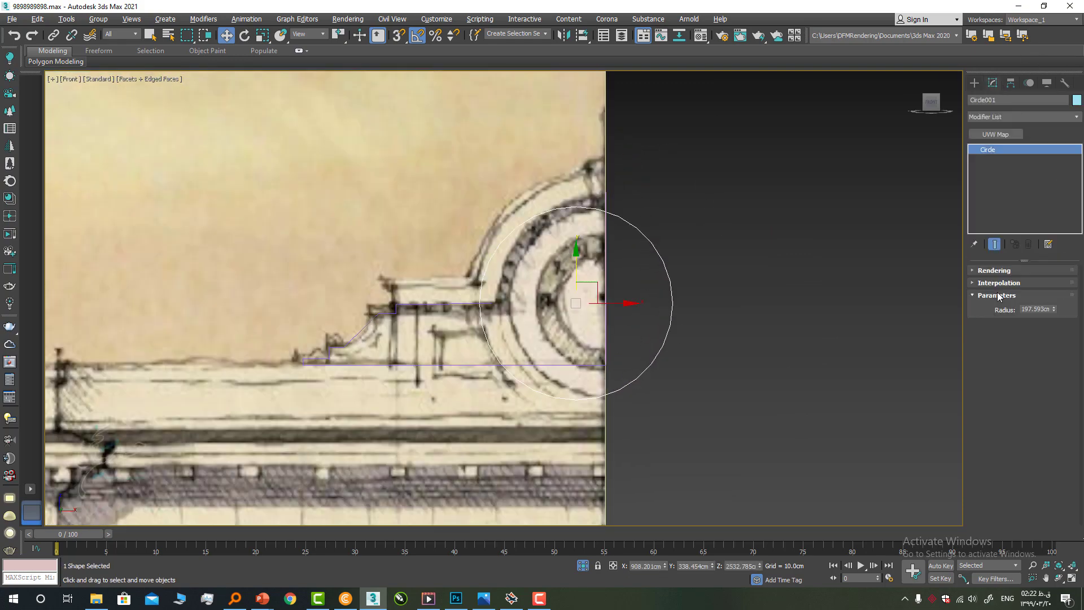
left_click(998, 283)
Step: Centre the circle on the drawing's vertical edge at about X 969.3, Z 2539.7 cm and enlarge its radius to about 219.3 cm
mouse_move(603, 283)
left_mouse_down()
mouse_move(618, 260)
mouse_move(604, 284)
mouse_move(614, 285)
left_mouse_up()
key("ctrl+z")
key("ctrl+z")
scroll(611, 284, "up", 5)
scroll(619, 285, "down", 5)
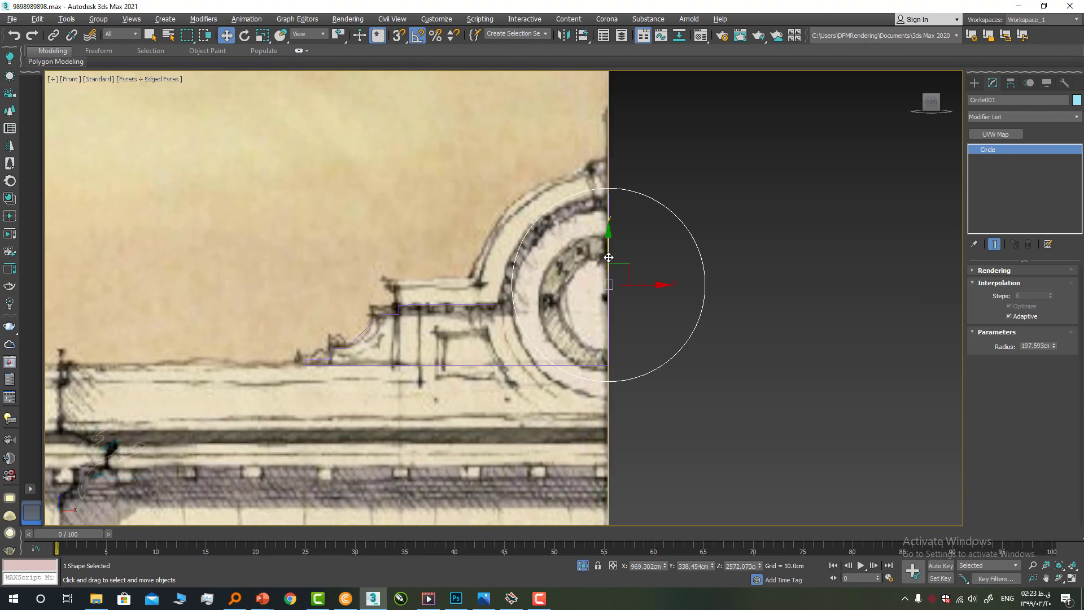
left_click_drag(610, 258, 608, 273)
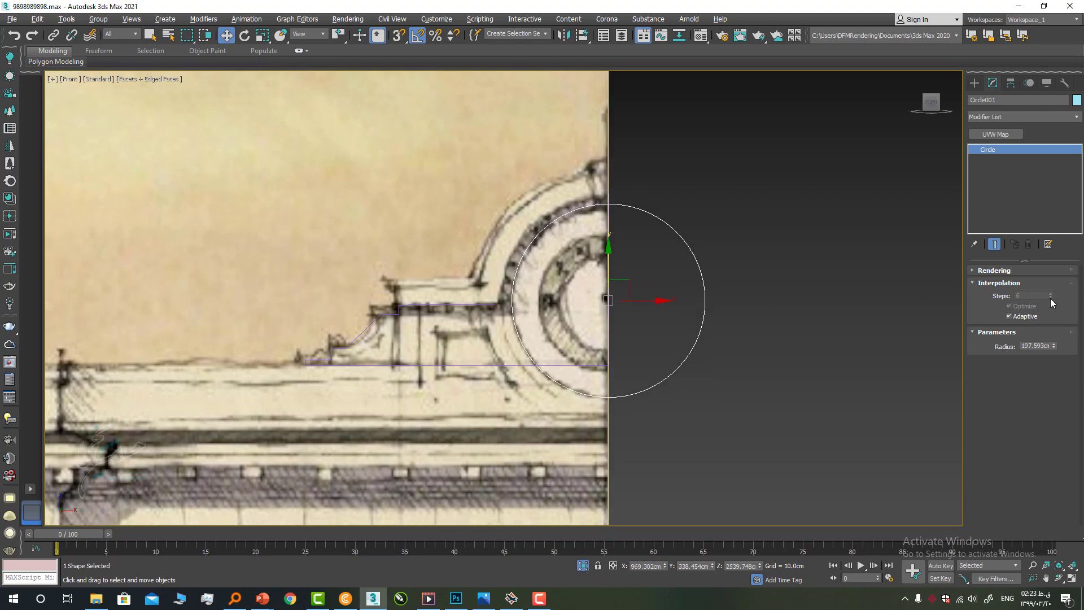
left_click_drag(1055, 346, 1055, 343)
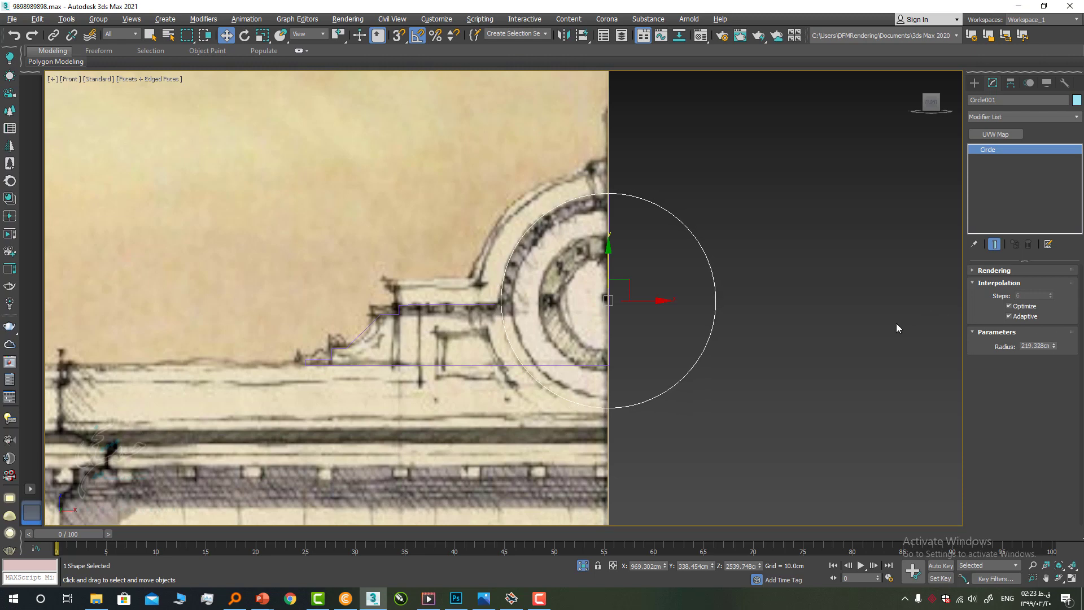
Step: Convert the circle to an editable spline
right_click(668, 289)
mouse_move(757, 410)
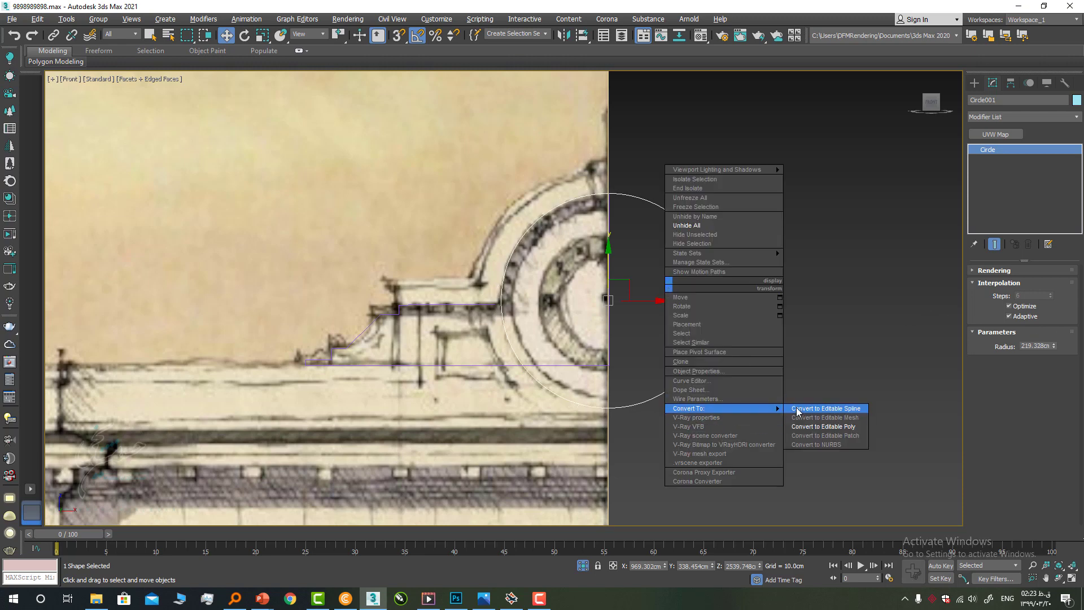
left_click(805, 411)
Step: Add the stepped outline to the selection, isolate it with the circle, and convert both shapes to editable splines
left_click(511, 365, "ctrl")
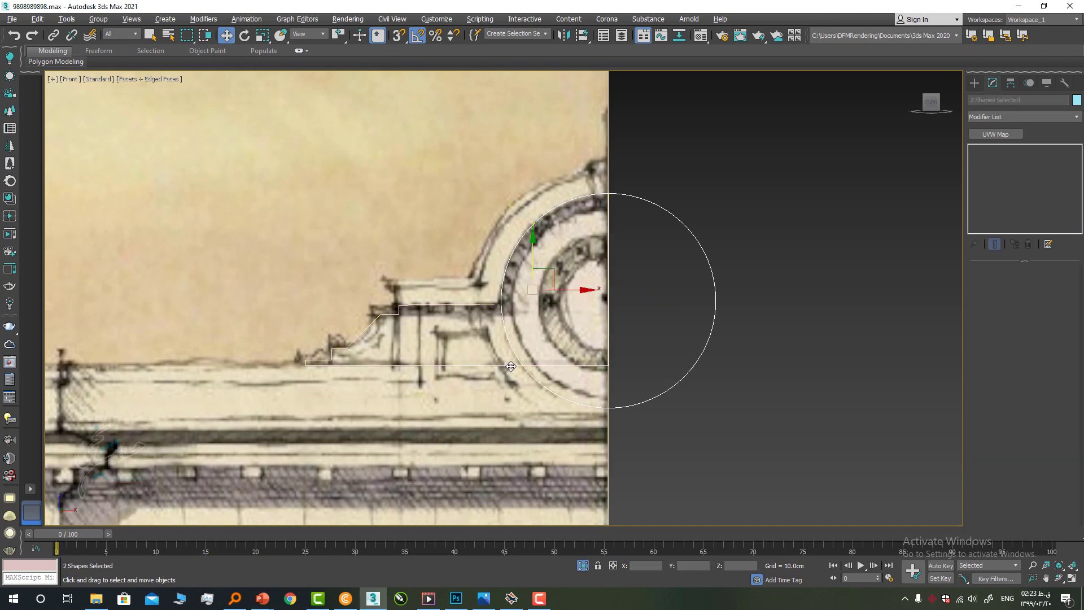
key("alt+q")
scroll(701, 300, "down", 2)
middle_click_drag(684, 286, 638, 309)
right_click(608, 272)
left_click(751, 384)
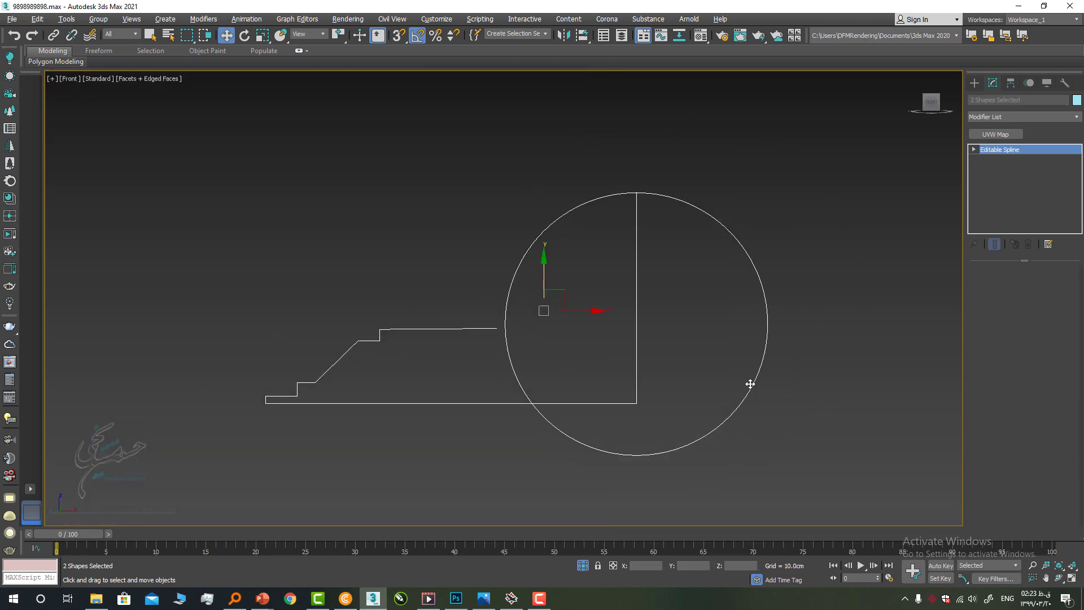
Step: Select the circle alone and attach the stepped outline to it as one spline object
right_click(751, 387)
left_click(709, 396)
right_click(632, 402)
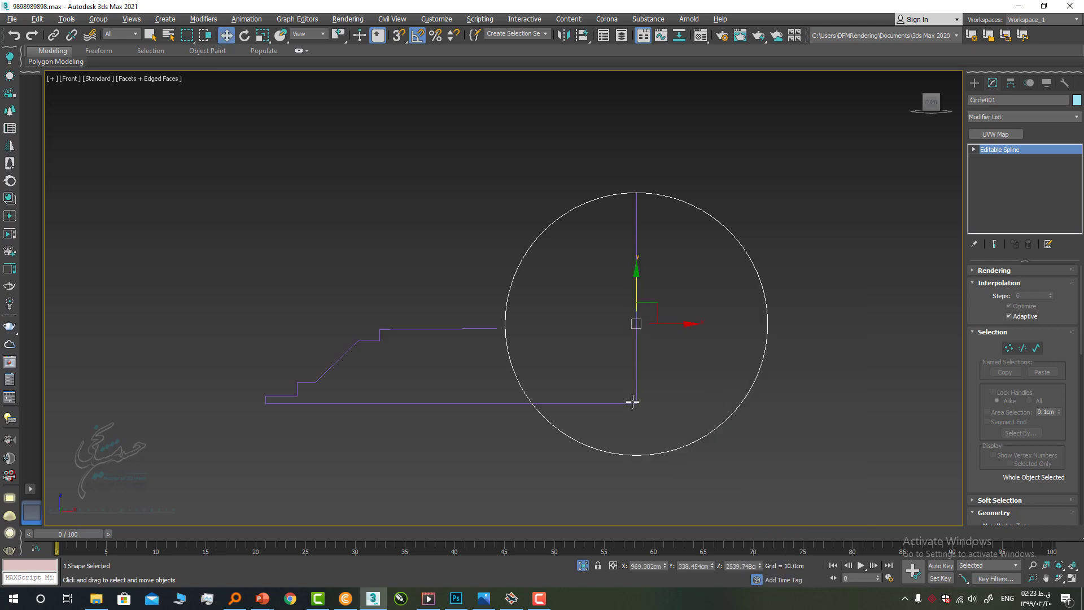
right_click(667, 386)
left_click(654, 405)
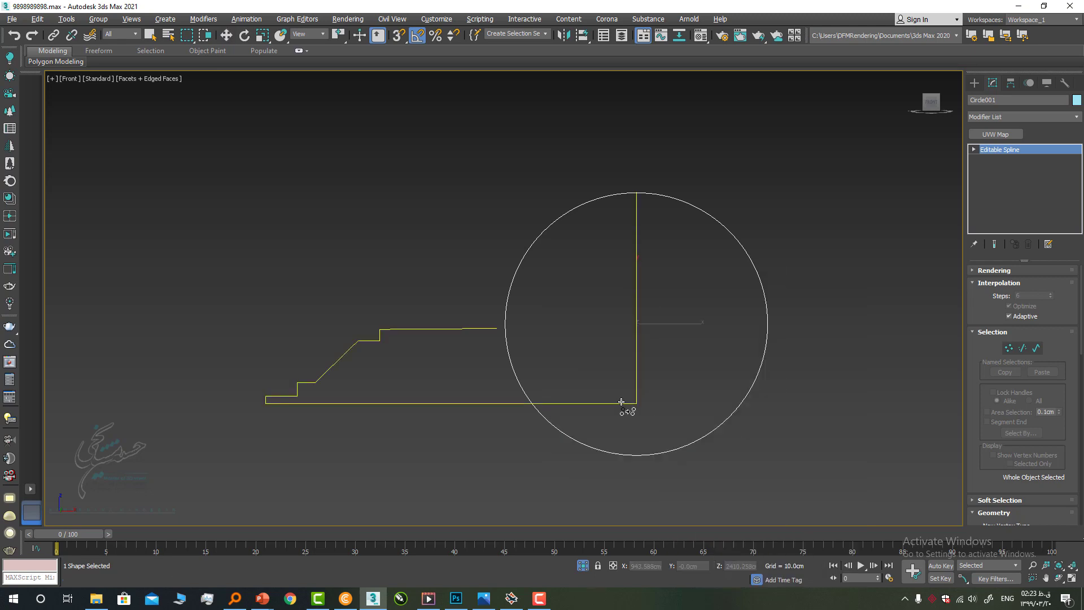
left_click(627, 404)
Step: Move the free end vertex of the upper ledge along X to about 772.7 cm so the ledge crosses the circle
key("1")
left_click(497, 328)
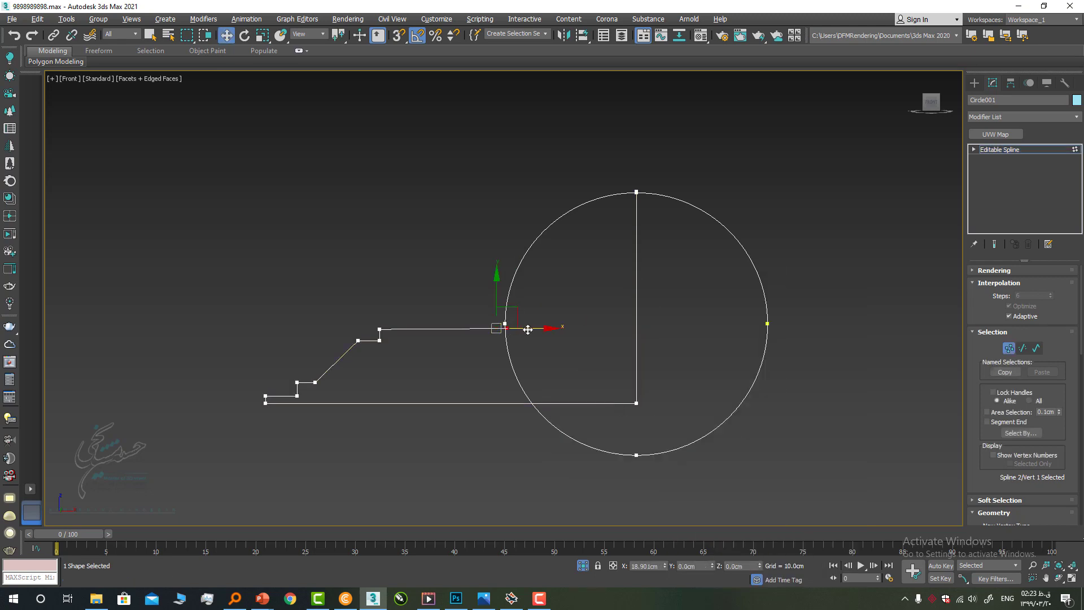
left_click_drag(528, 329, 550, 330)
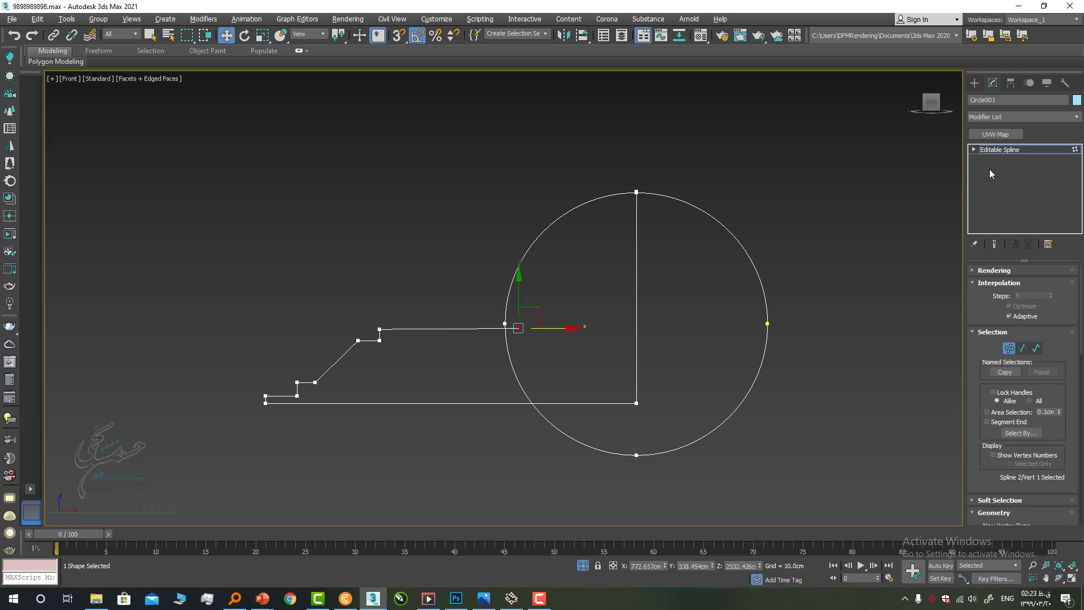
Step: Trim the circle and the overlapping line ends, leaving only the upper quarter arc between the ledge and the vertical line
left_click(974, 149)
left_click(994, 178)
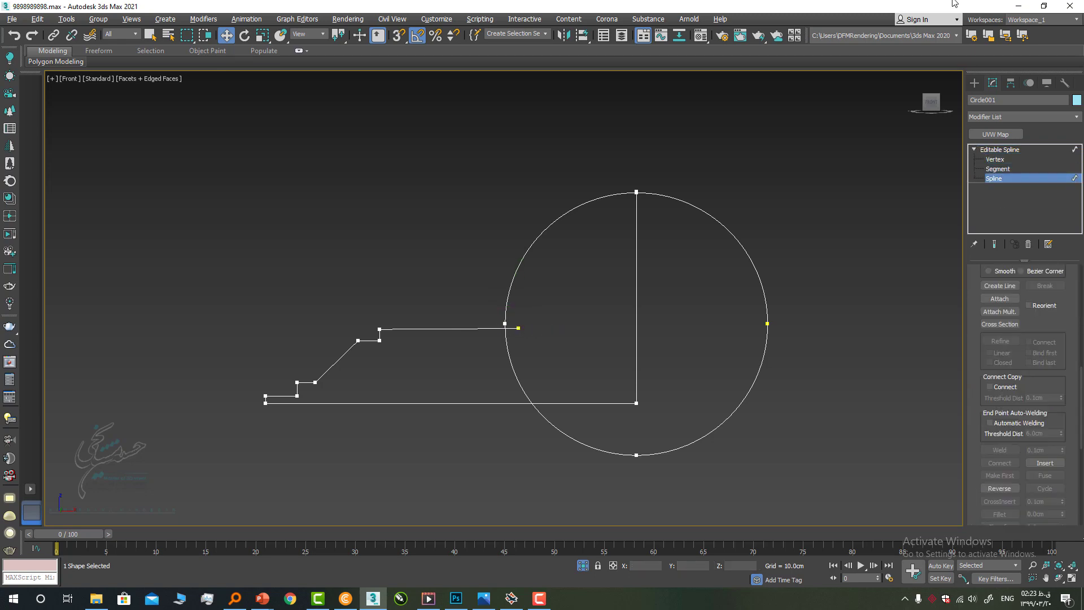
scroll(1026, 355, "down", 5)
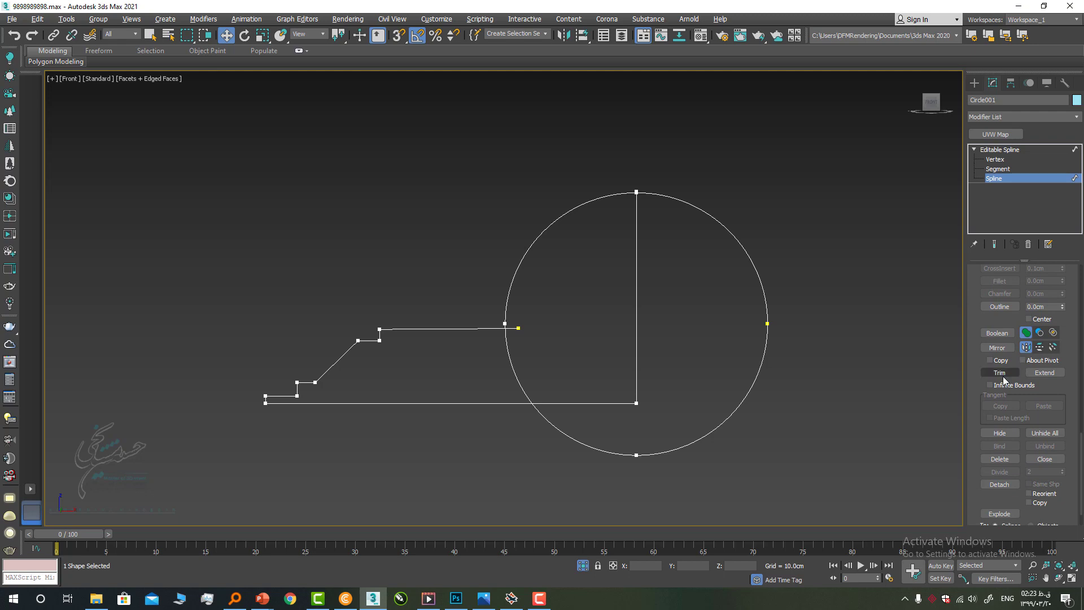
left_click(701, 436)
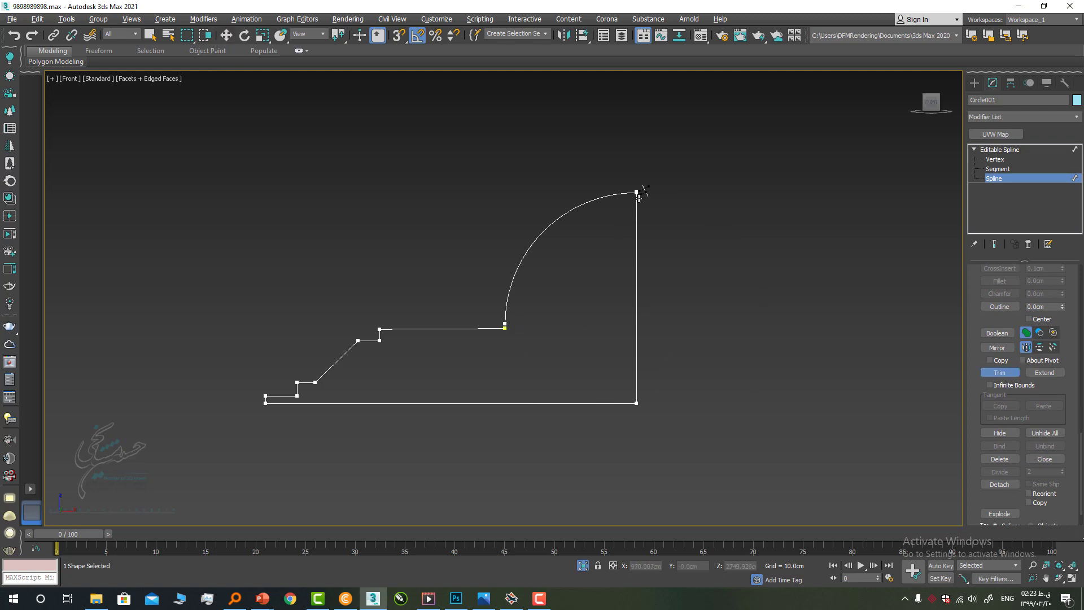
key("1")
right_click(680, 175)
left_click(689, 182)
Step: Select all vertices of the combined outline and weld them
key("1")
key("1")
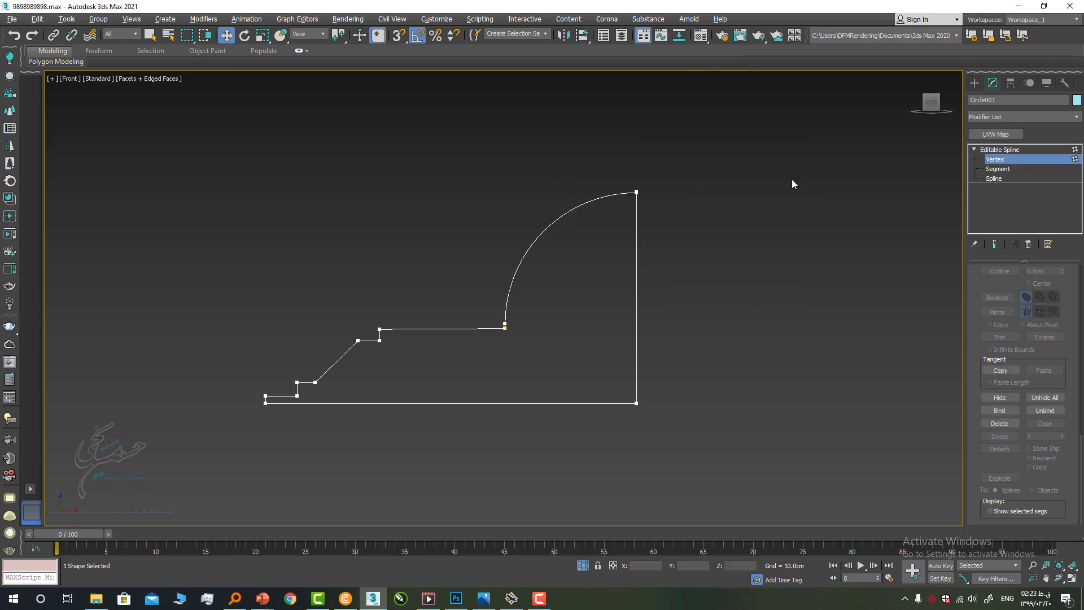
left_click_drag(748, 153, 156, 538)
right_click(394, 344)
left_click(365, 429)
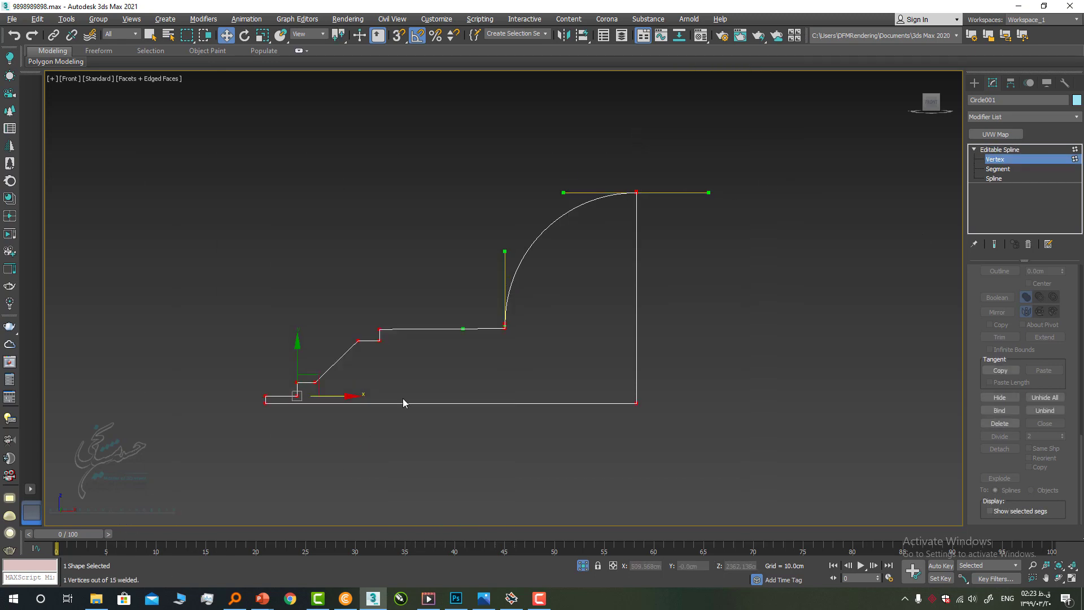
Step: Leave vertex editing, unhide the rest of the façade and view the outline in perspective above the parapet
left_click(1002, 150)
right_click(648, 317)
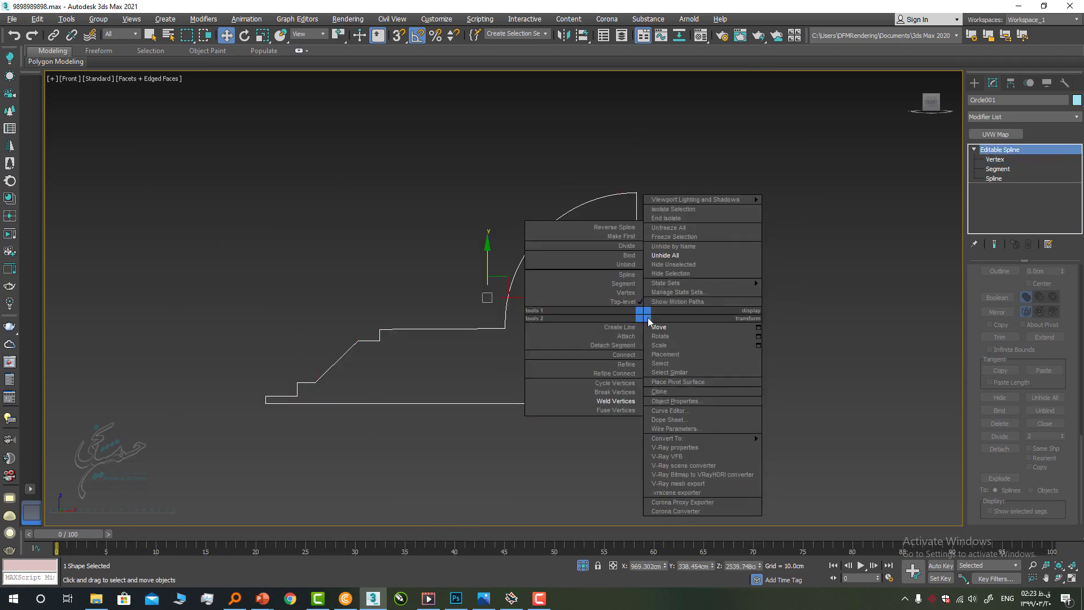
left_click(677, 263)
key("p")
middle_click_drag(659, 308, 763, 350, "alt")
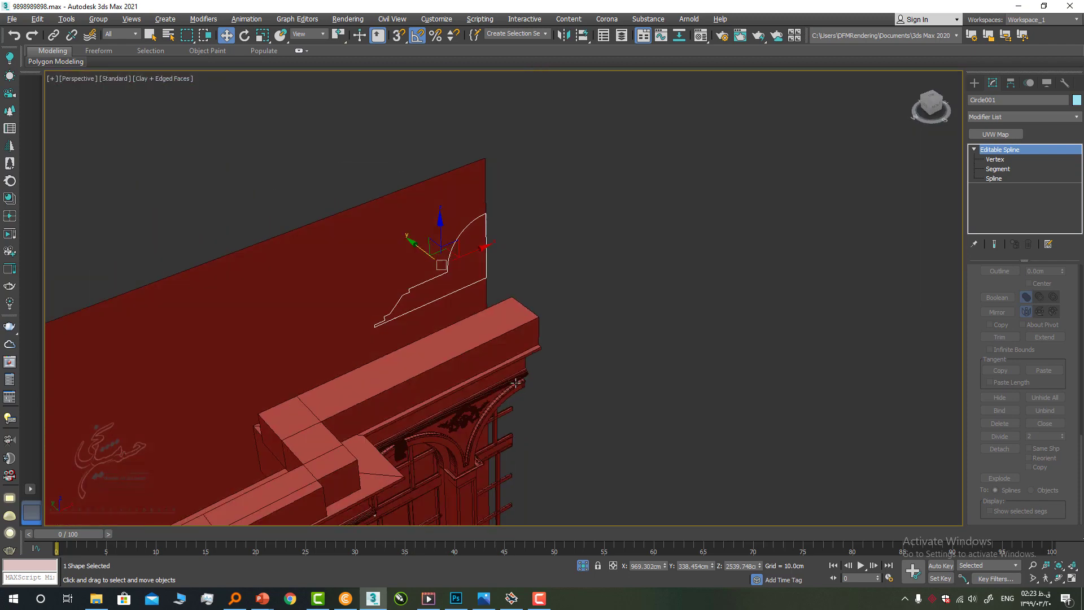
Step: Apply an Extrude modifier with an amount of 35 cm to the ornament outline
left_click(992, 115)
type("ex")
key("Return")
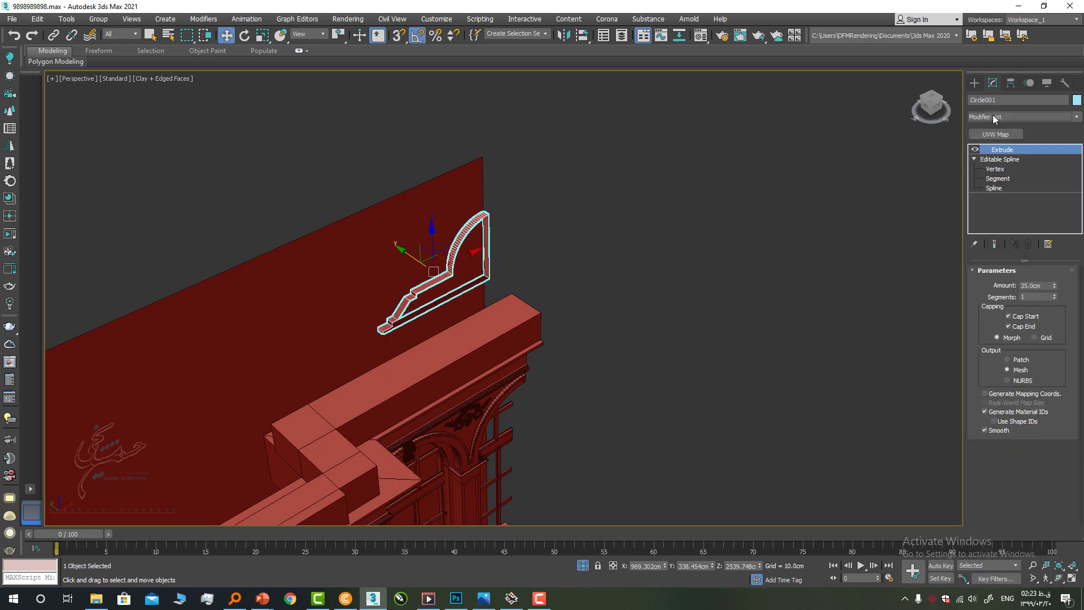
Step: Weld the outline's vertices so the arc's upper end joins the vertical line, and show the extruded result
left_click(983, 168)
middle_click_drag(503, 278, 540, 271, "alt")
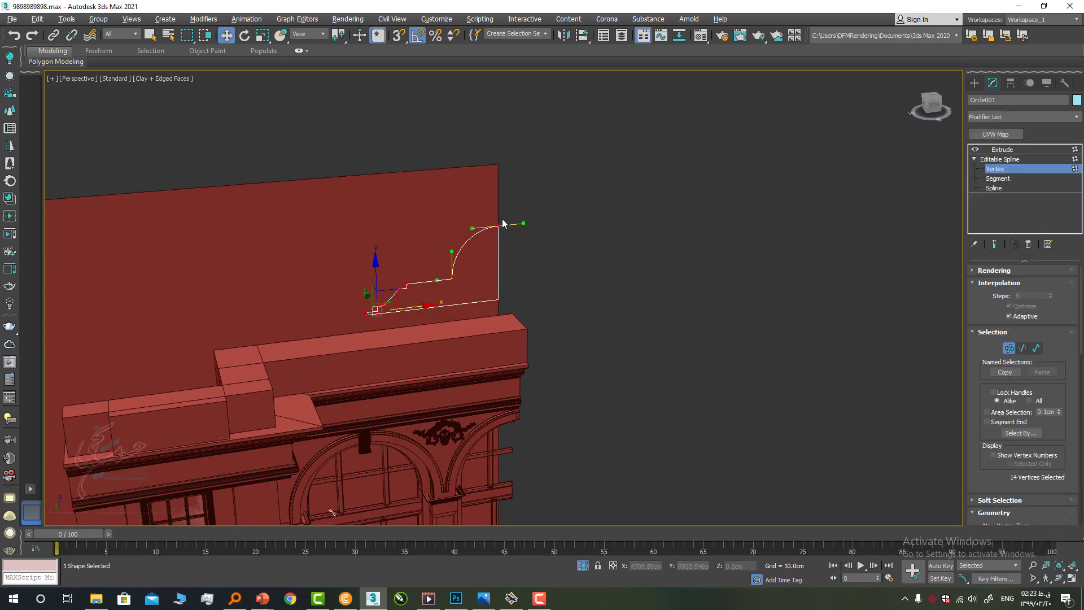
scroll(502, 223, "up", 8)
left_click(593, 201)
scroll(587, 208, "up", 3)
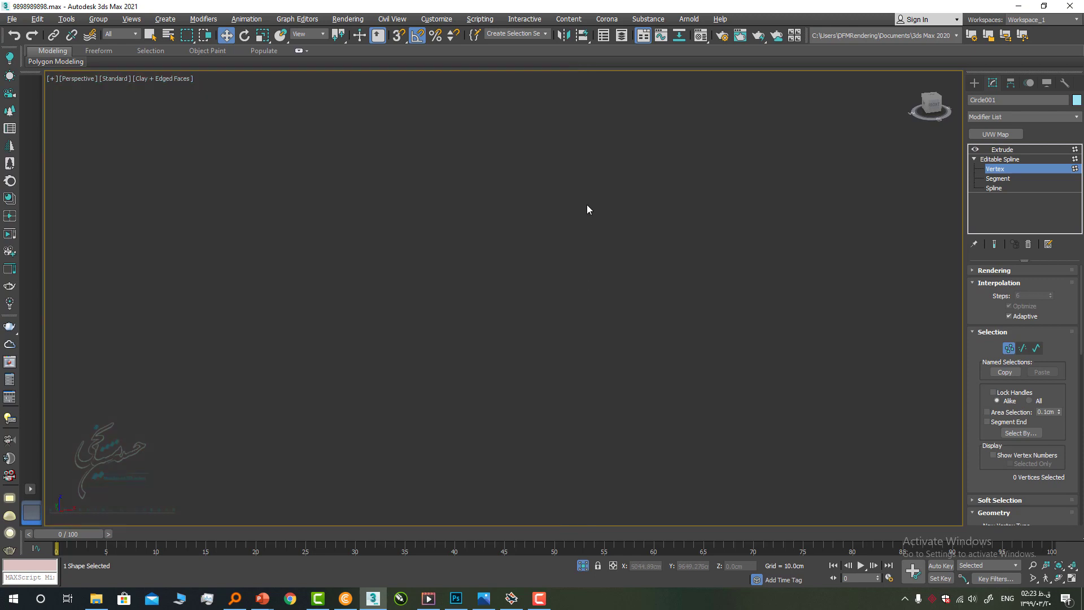
scroll(582, 214, "down", 3)
scroll(575, 239, "up", 5)
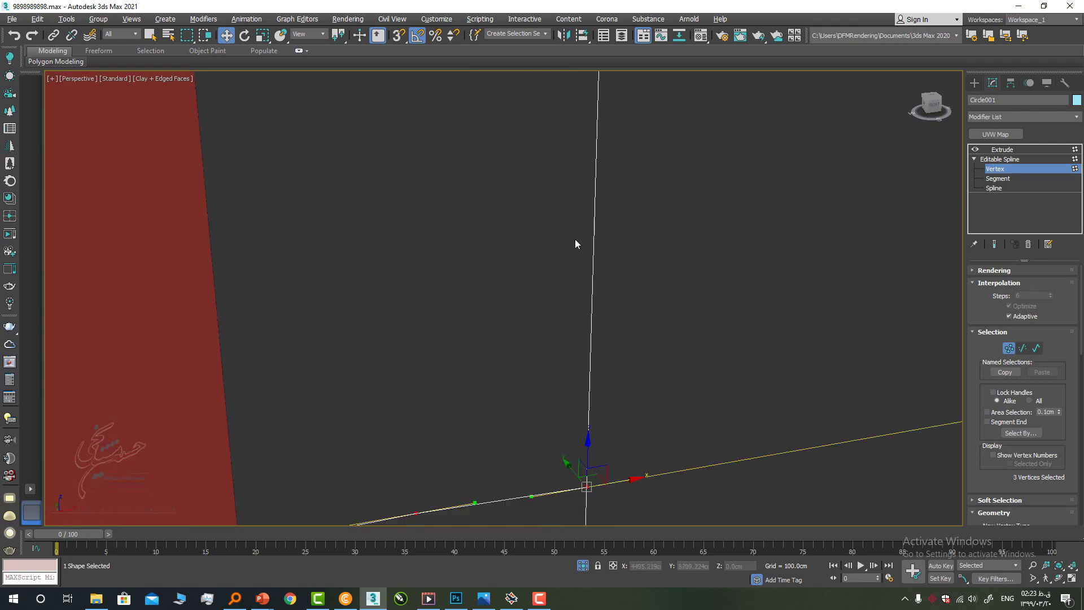
scroll(484, 239, "down", 3)
scroll(484, 239, "up", 1)
left_click(507, 199)
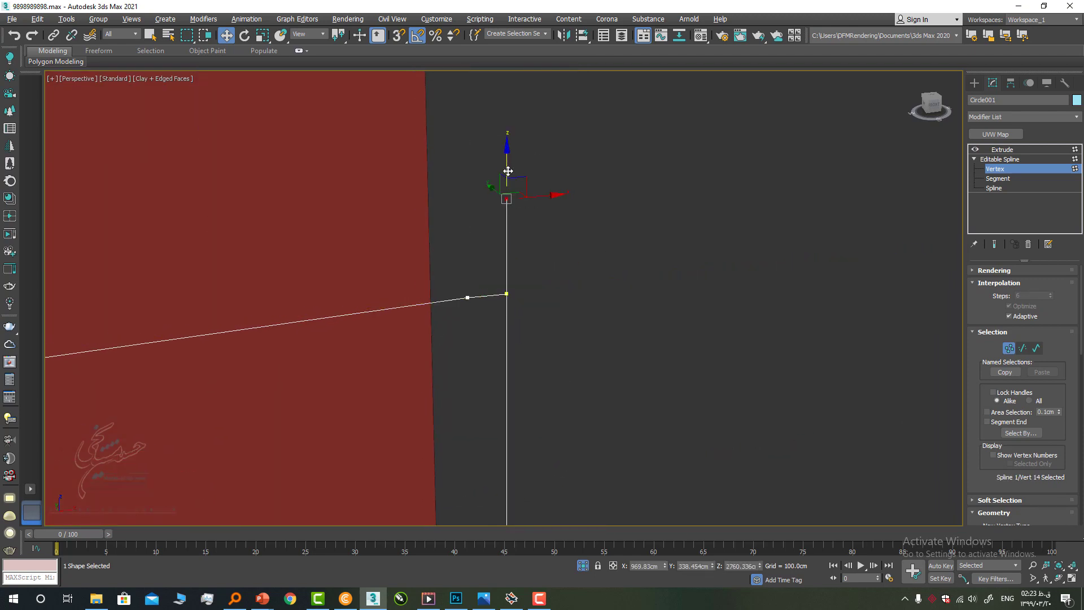
left_click_drag(521, 260, 496, 326)
right_click(494, 319)
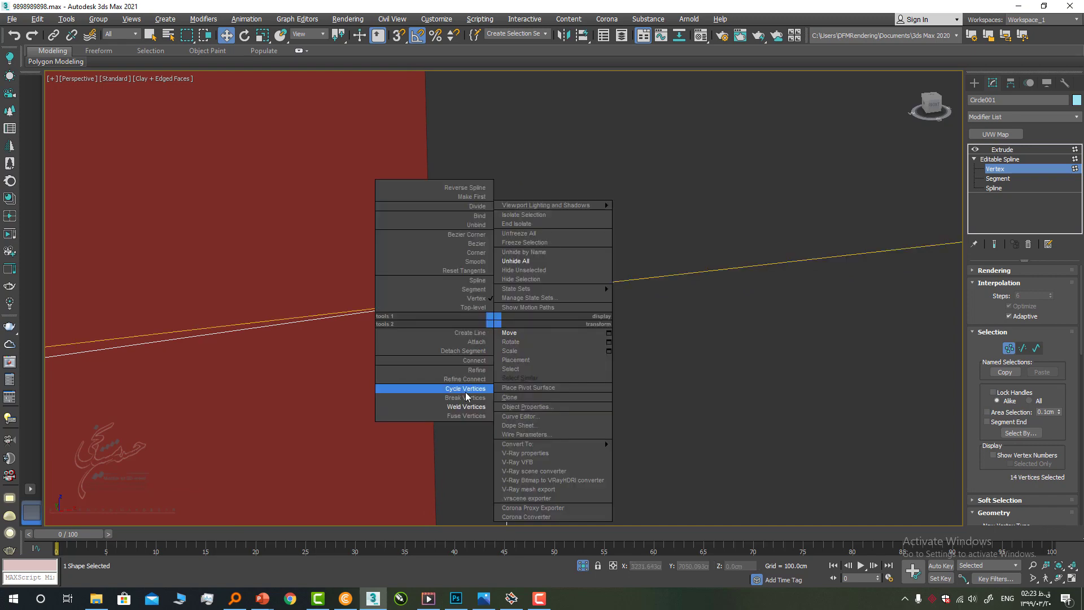
left_click(471, 405)
left_click(995, 244)
scroll(554, 399, "down", 8)
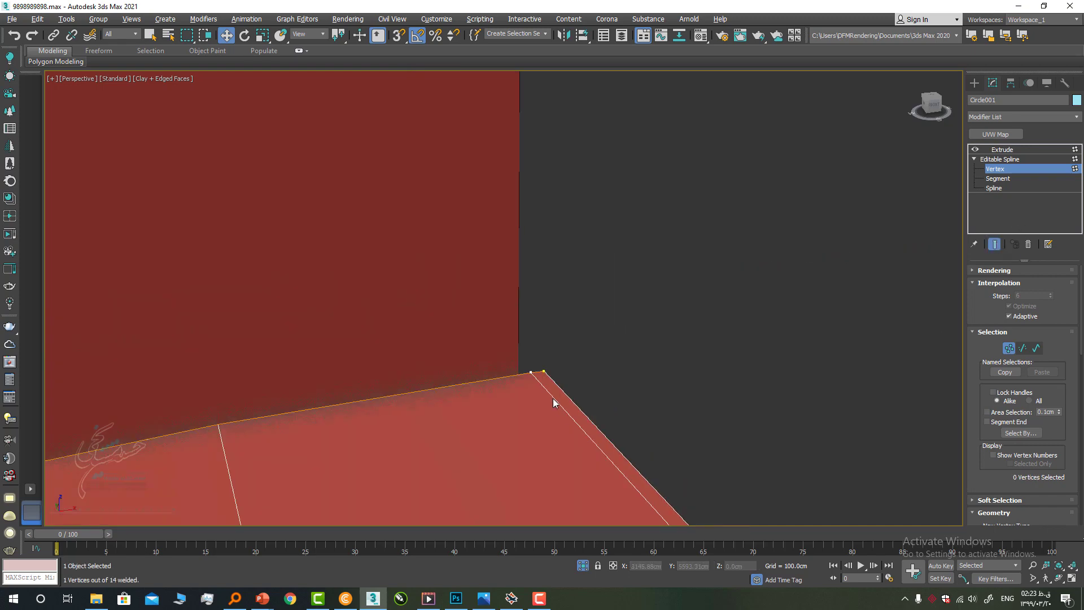
middle_click_drag(554, 399, 940, 251, "alt")
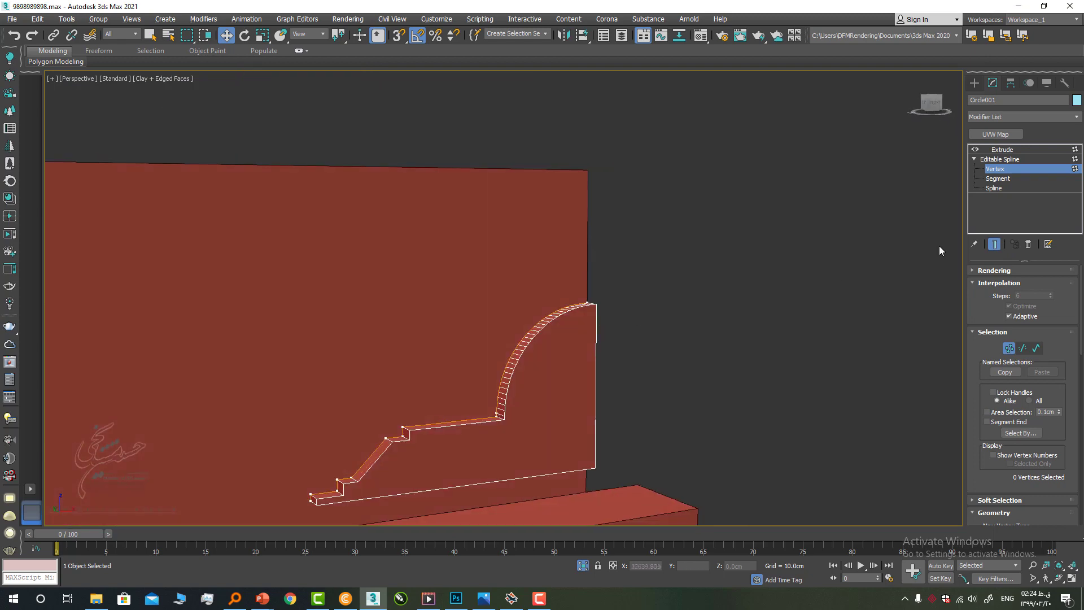
Step: Increase the ornament's Extrude amount to 165.5 cm
left_click(1011, 149)
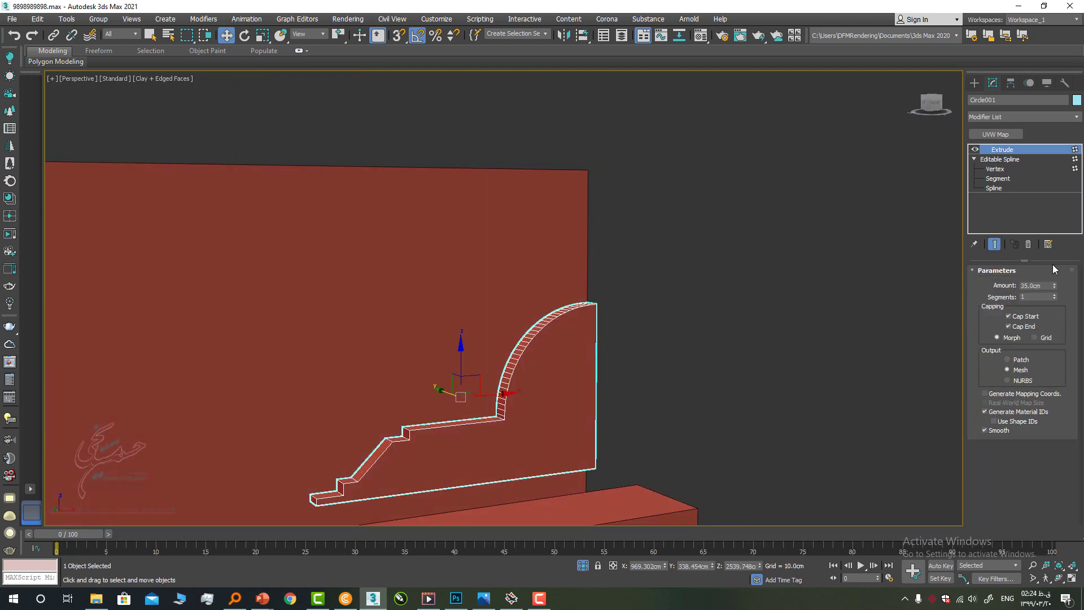
left_click_drag(1055, 289, 1029, 250)
middle_click_drag(556, 331, 384, 274, "alt")
left_click_drag(1055, 287, 1054, 248)
Step: Move the extruded ornament forward and vertex-snap its lower front corner to the parapet's front corner, then deselect it
left_click_drag(395, 270, 500, 303)
middle_click_drag(727, 349, 649, 300, "alt")
middle_click_drag(637, 496, 683, 425)
key("s")
left_click(609, 354)
left_click(683, 425)
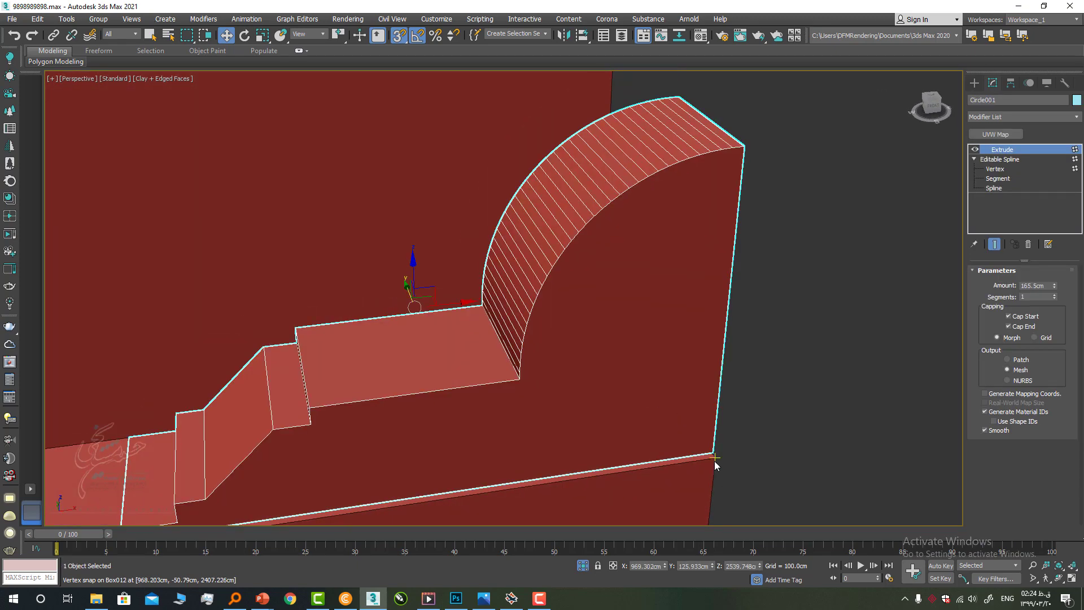
left_click_drag(713, 453, 714, 456)
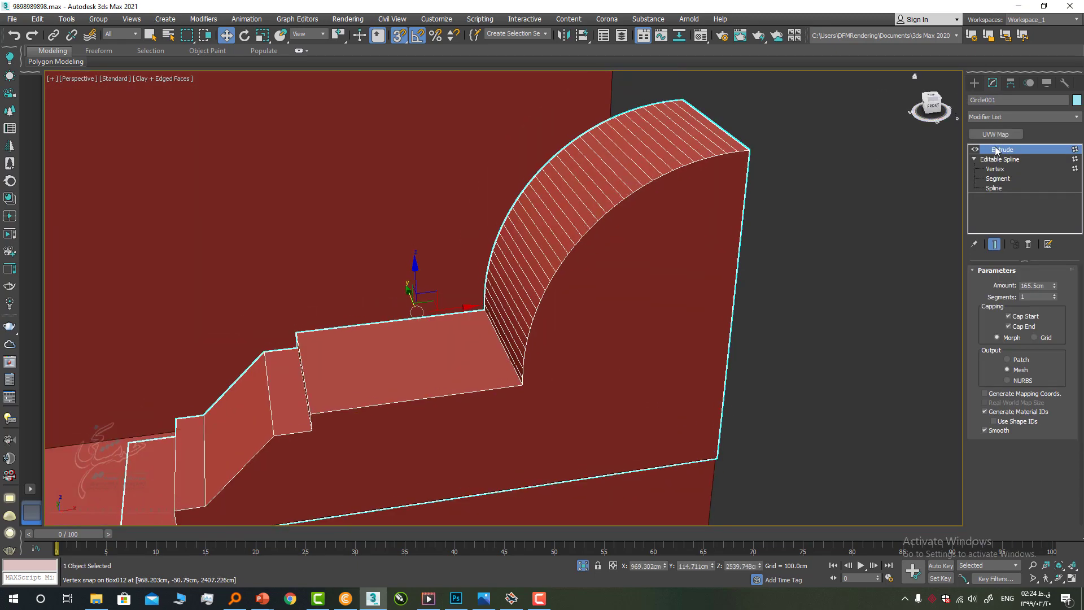
left_click(787, 251)
Step: Inspect the placed ornament and compare it with the stepped, arched gable in the reference drawing in Photos
scroll(615, 295, "down", 4)
middle_click_drag(617, 354, 544, 252, "alt")
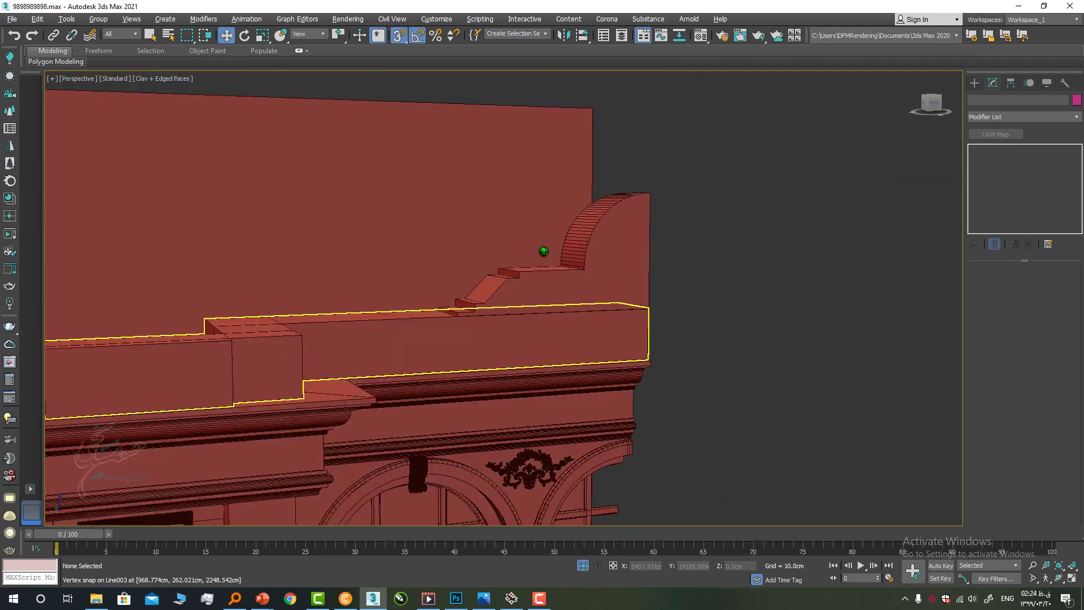
scroll(544, 251, "down", 3)
mouse_move(620, 419)
middle_mouse_down("alt")
mouse_move(533, 402)
mouse_move(584, 384)
mouse_move(635, 412)
middle_mouse_up("alt")
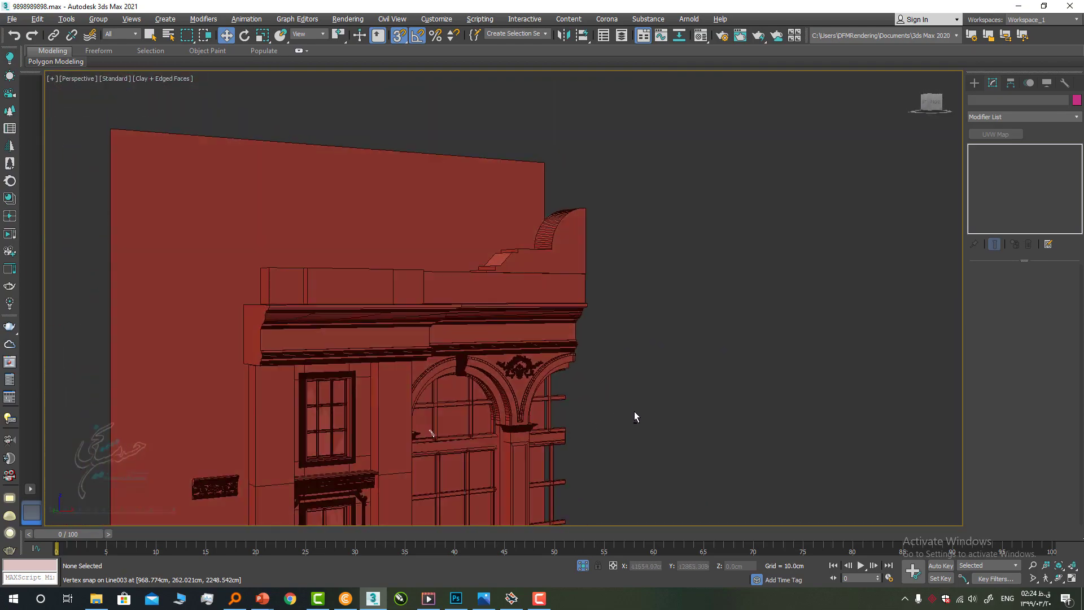
scroll(521, 246, "up", 8)
left_click(541, 297)
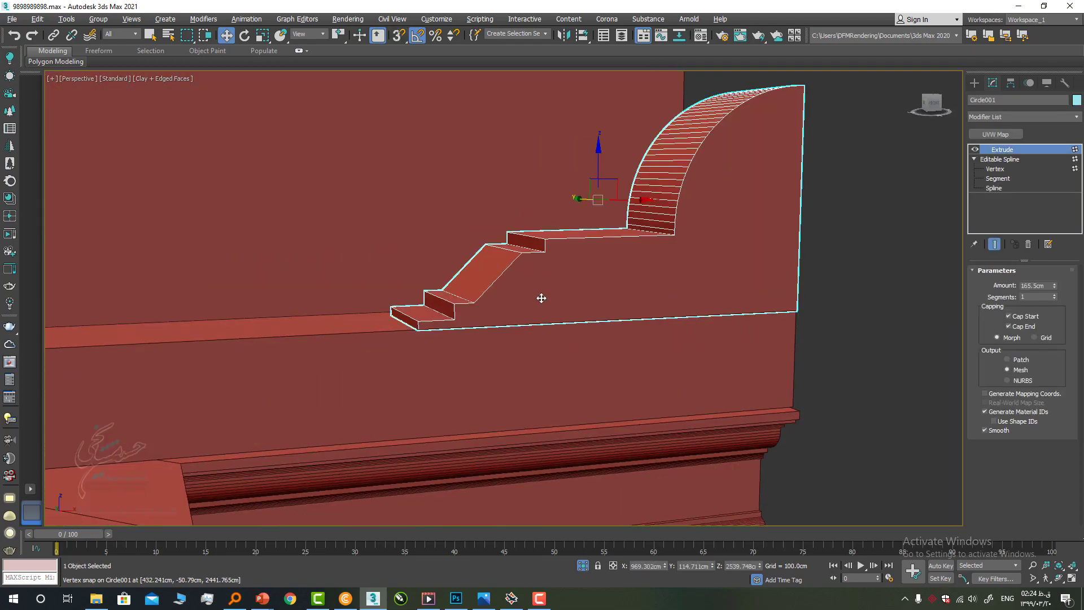
scroll(541, 297, "down", 5)
left_click(481, 602)
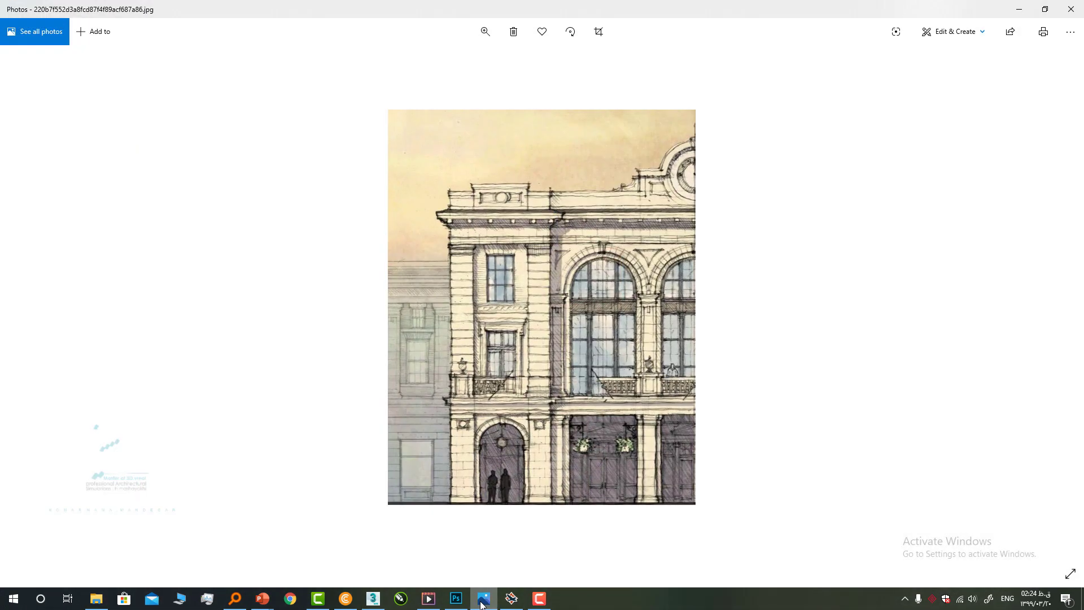
scroll(651, 130, "up", 3, "ctrl")
left_click_drag(625, 161, 572, 216)
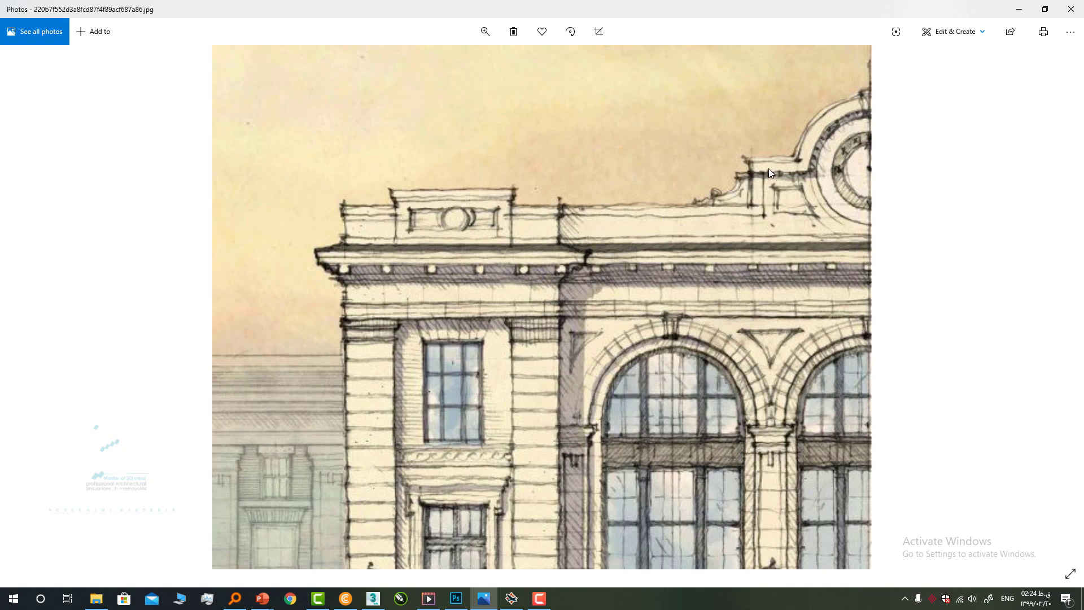
left_click(1019, 10)
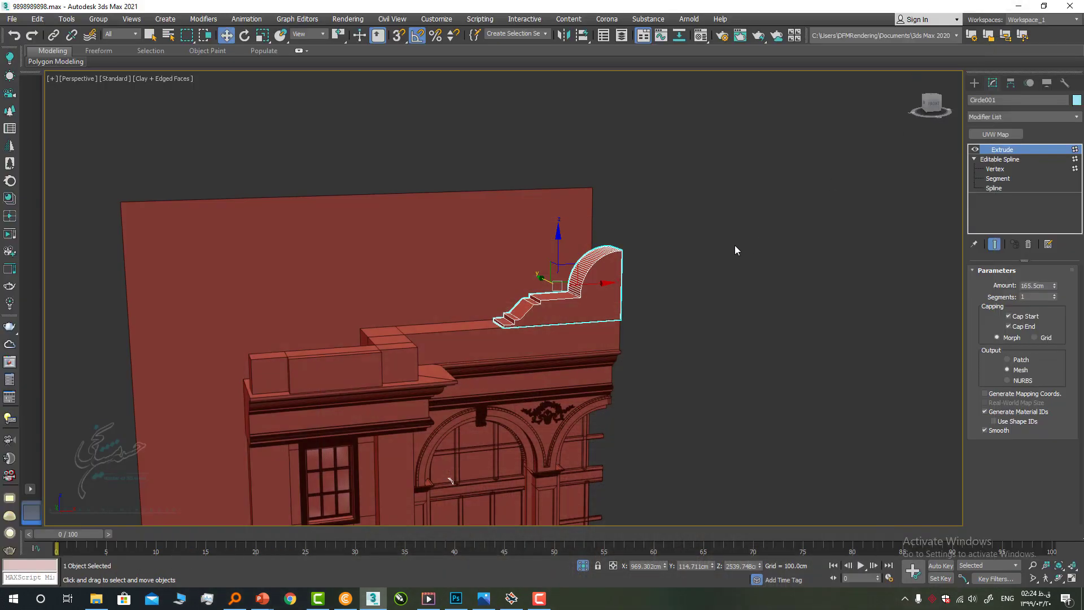
Step: Clone the ornament in place as an independent copy and remove the copy's Extrude modifier
middle_click_drag(735, 245, 614, 301, "alt")
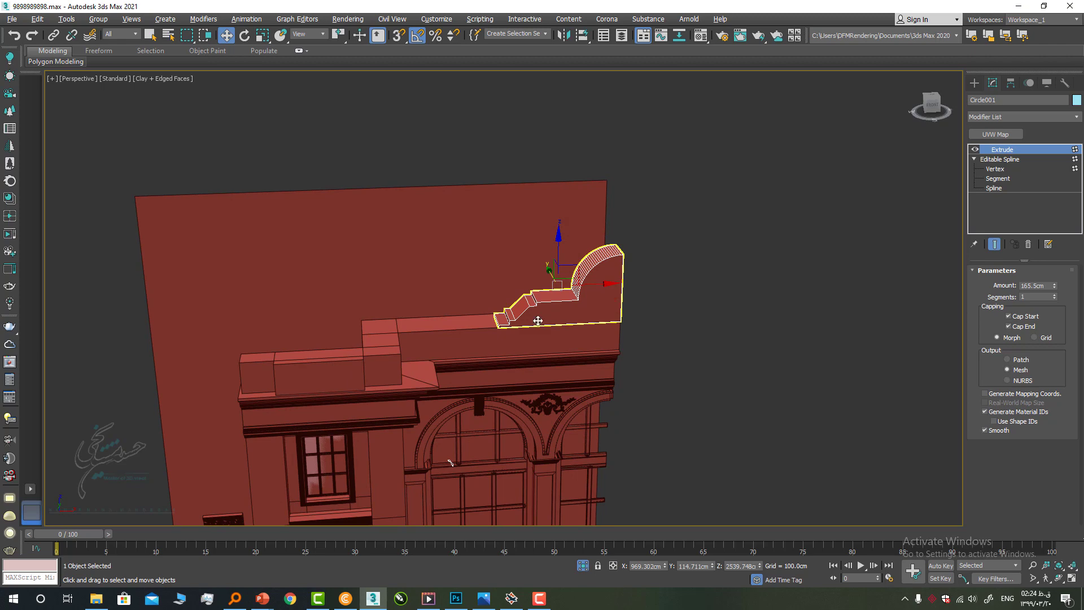
scroll(388, 353, "up", 2)
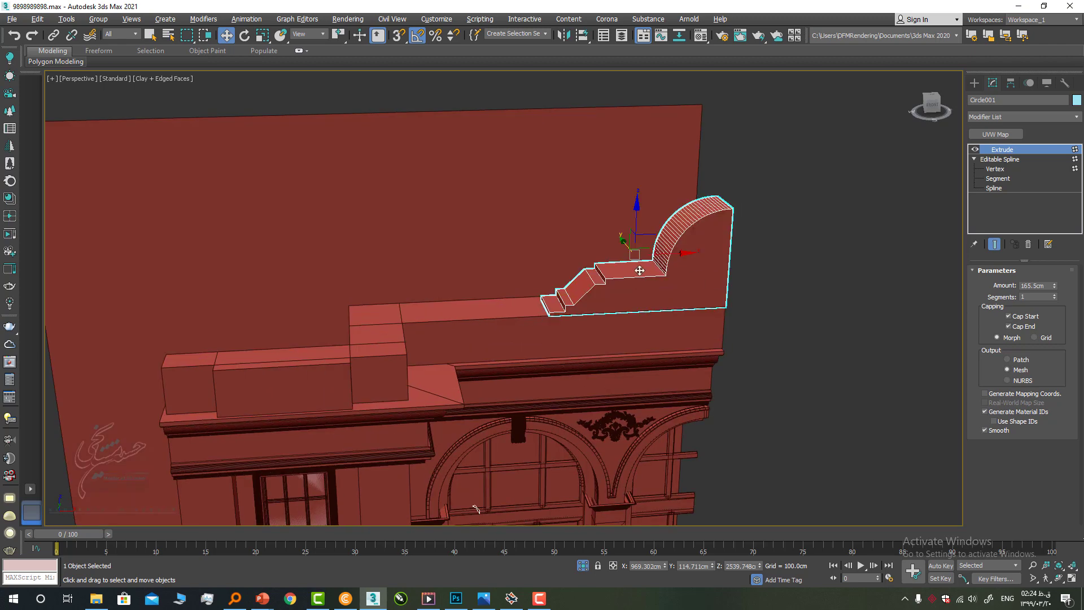
key("ctrl+v")
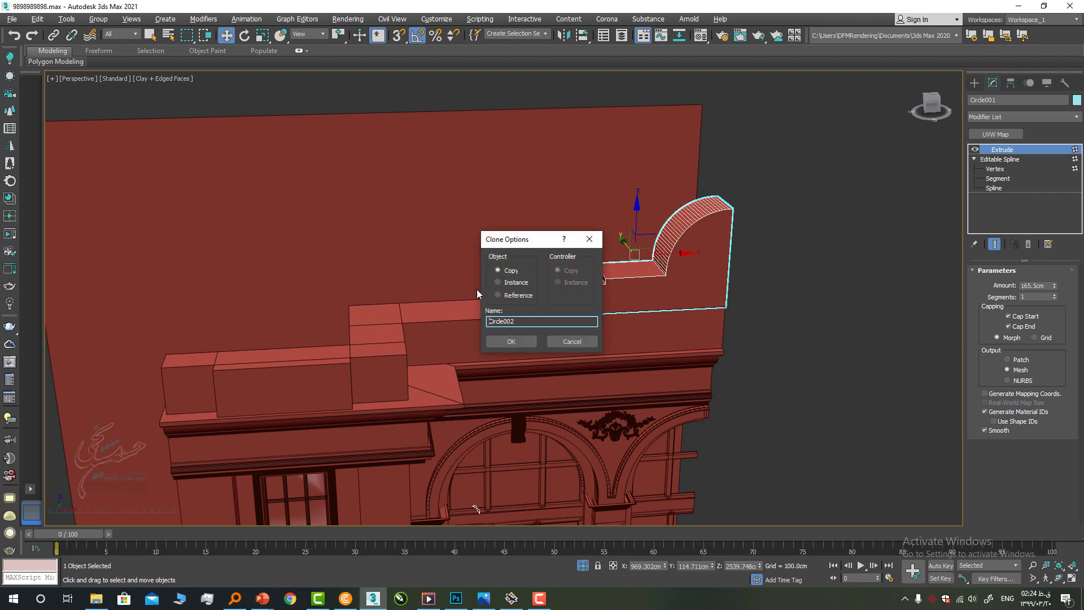
key("Return")
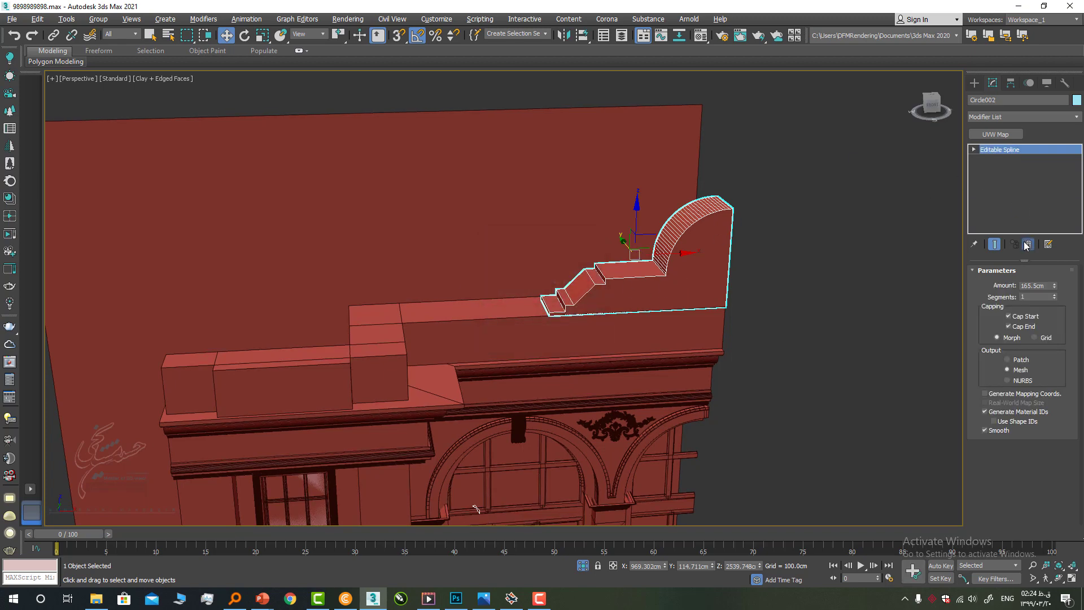
left_click(1027, 244)
left_click(993, 151)
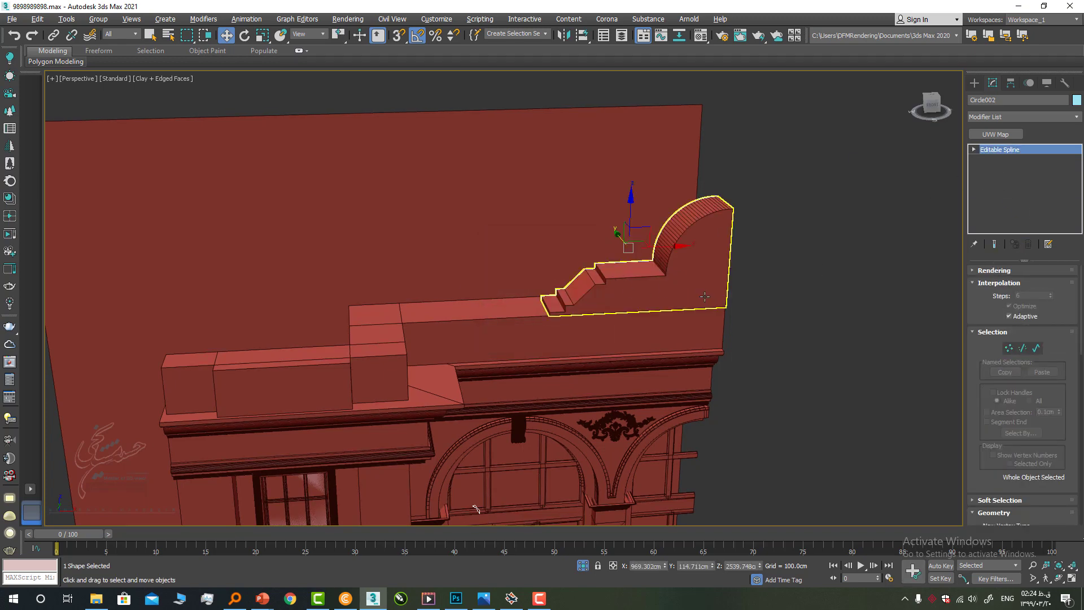
Step: Snap the copied outline to the ornament's front face and delete its vertical and bottom segments
mouse_move(608, 241)
left_mouse_down()
mouse_move(669, 299)
mouse_move(763, 352)
mouse_move(724, 301)
left_mouse_up()
key("s")
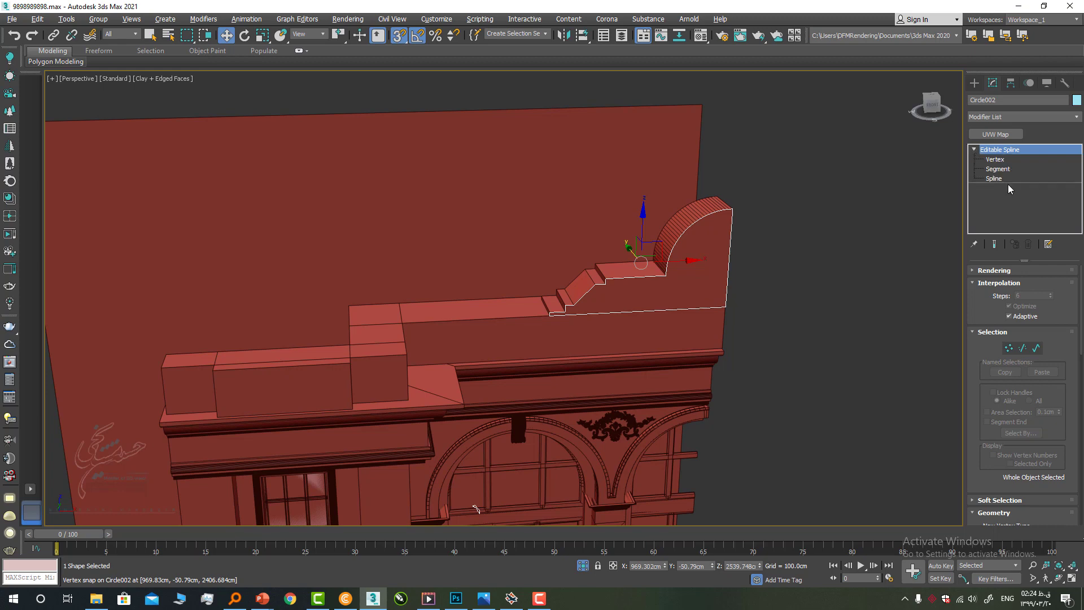
key("2")
left_click_drag(706, 348, 706, 347)
key("Delete")
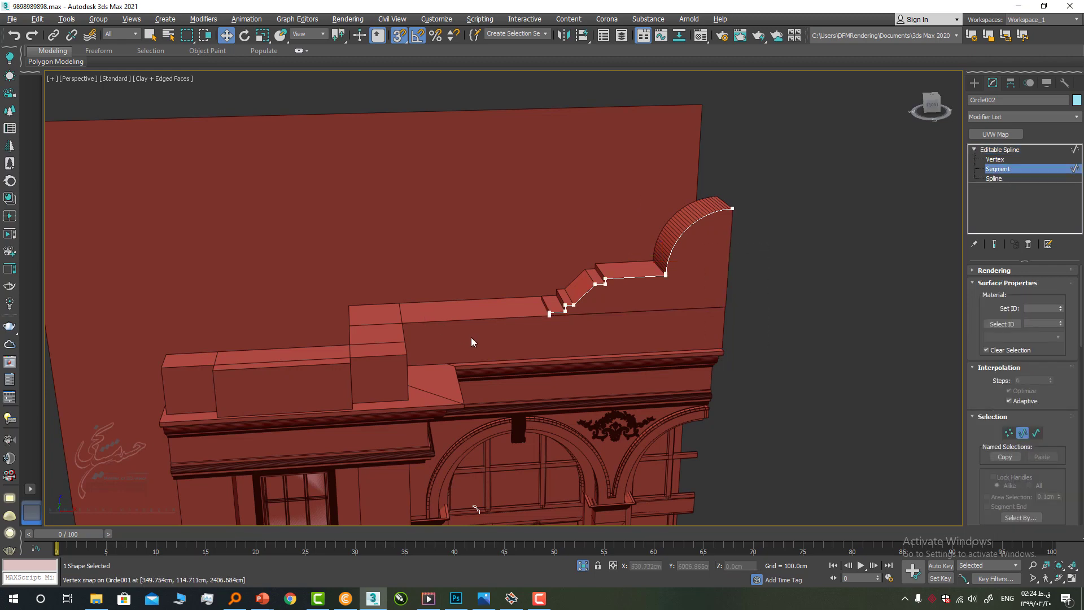
Step: Convert the remaining open profile along the ornament's front edge to an editable spline
scroll(472, 342, "up", 5)
left_click(975, 83)
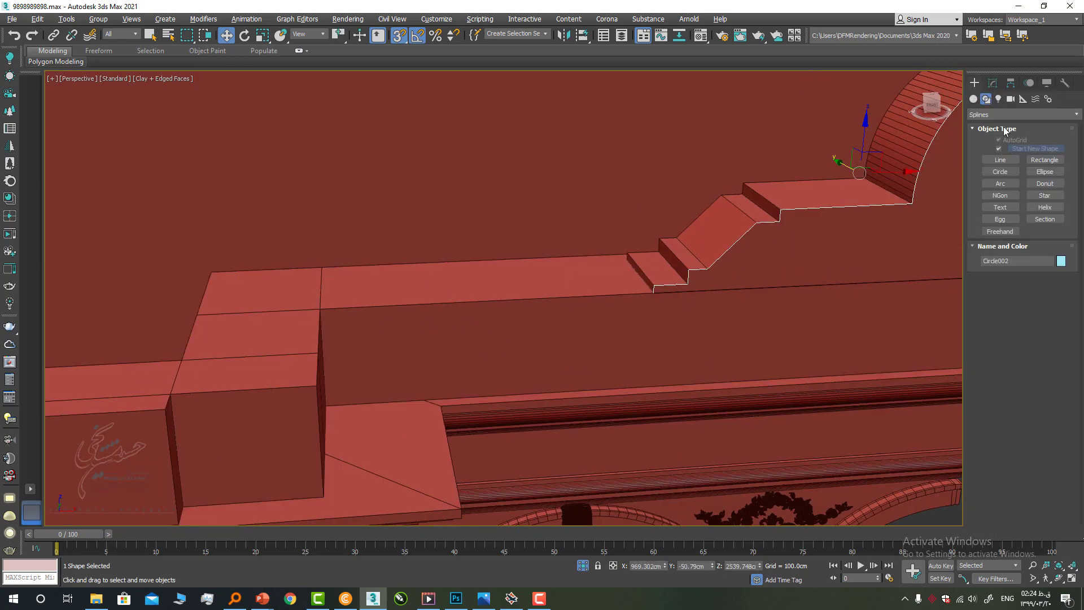
right_click(642, 281)
left_click(621, 287)
key("s")
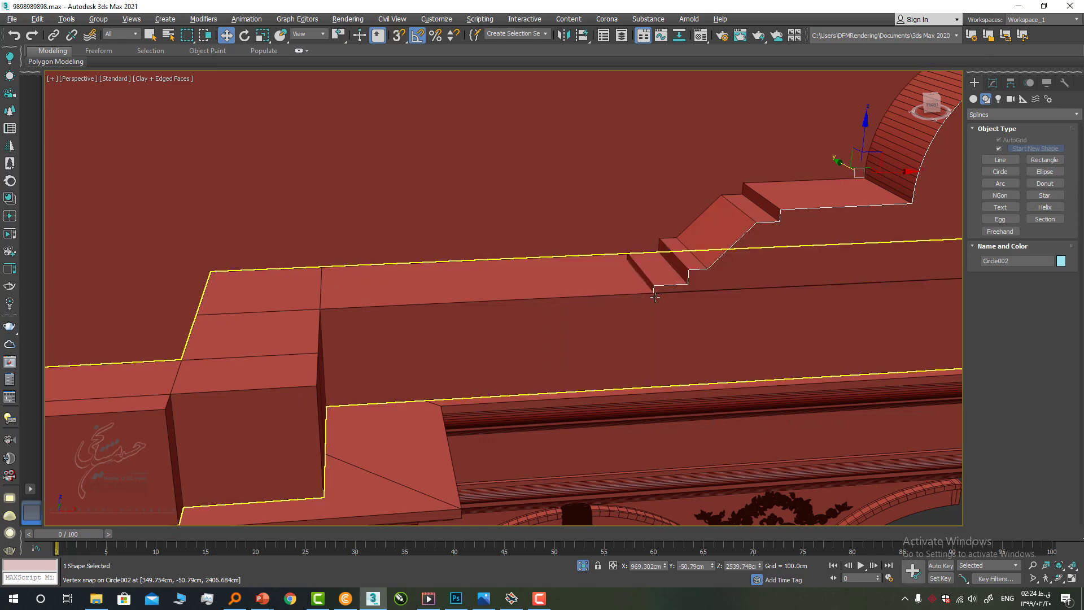
right_click(686, 282)
mouse_move(757, 404)
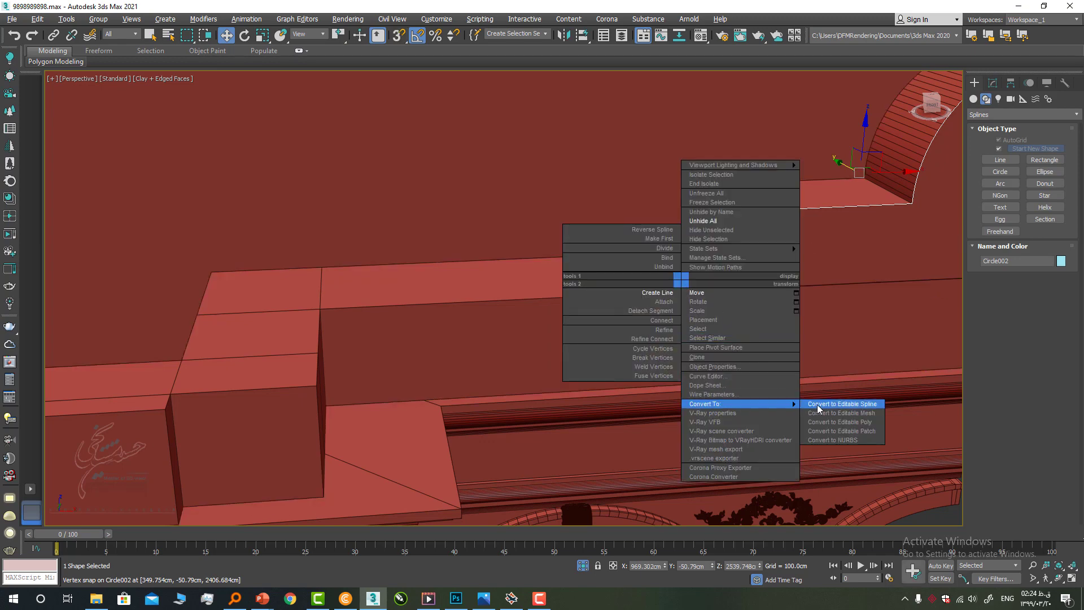
left_click(825, 412)
Step: Extend the spline with Create Line from the ornament's foot along the parapet's stepped upper front edge and around its far end
right_click(713, 297)
left_click(698, 309)
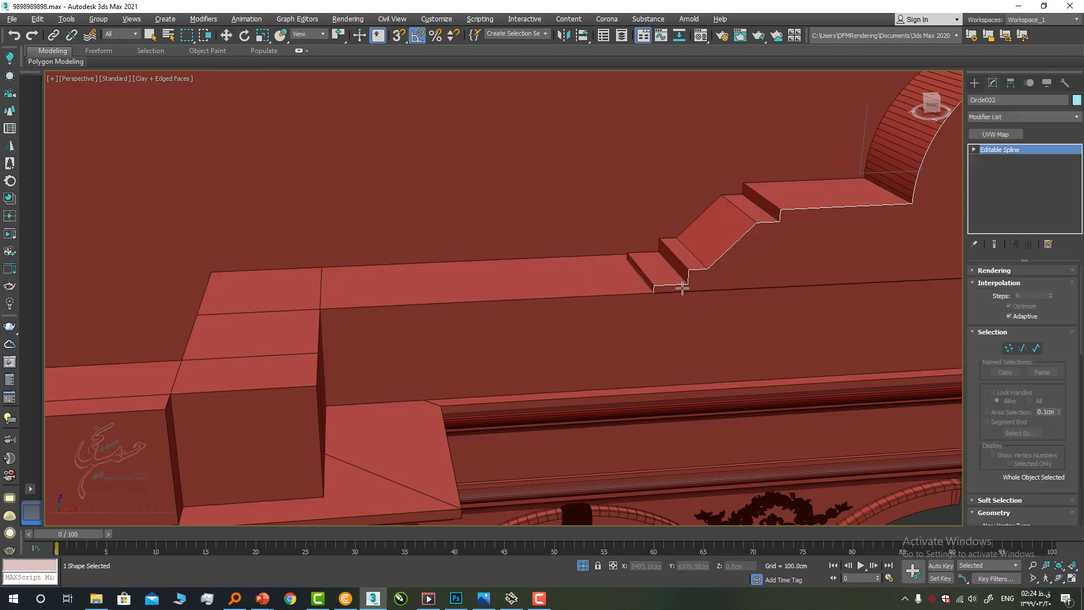
left_click(320, 309)
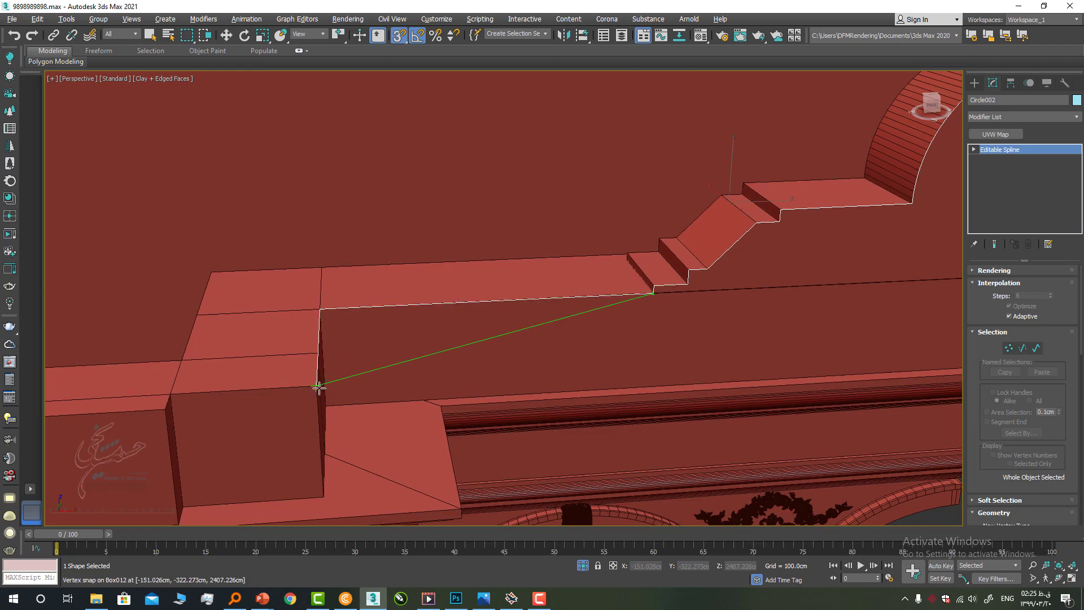
left_click(171, 394)
left_click(159, 413)
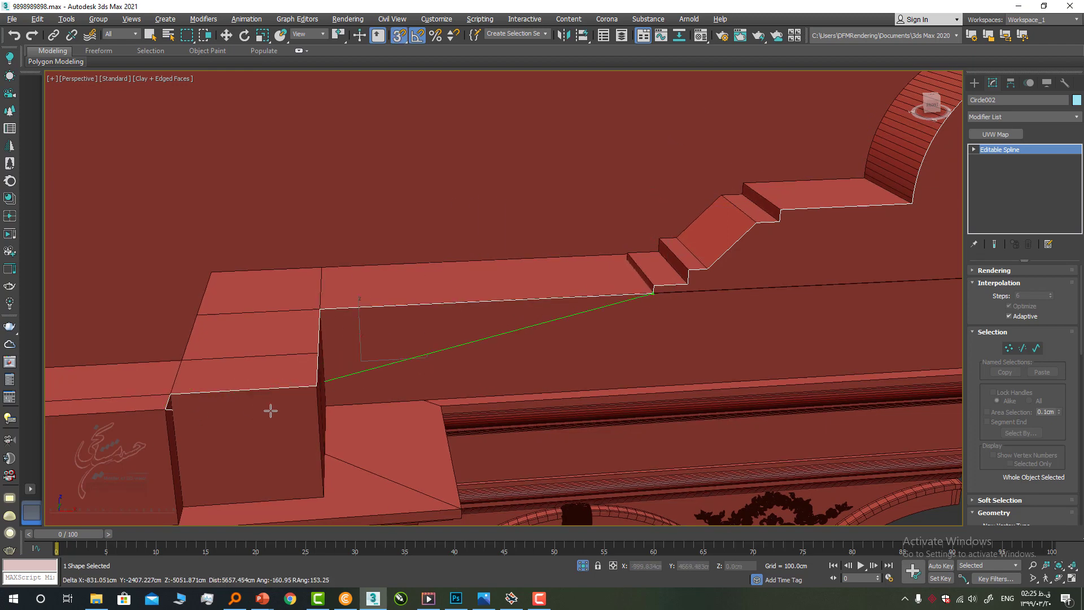
middle_click_drag(273, 411, 768, 372)
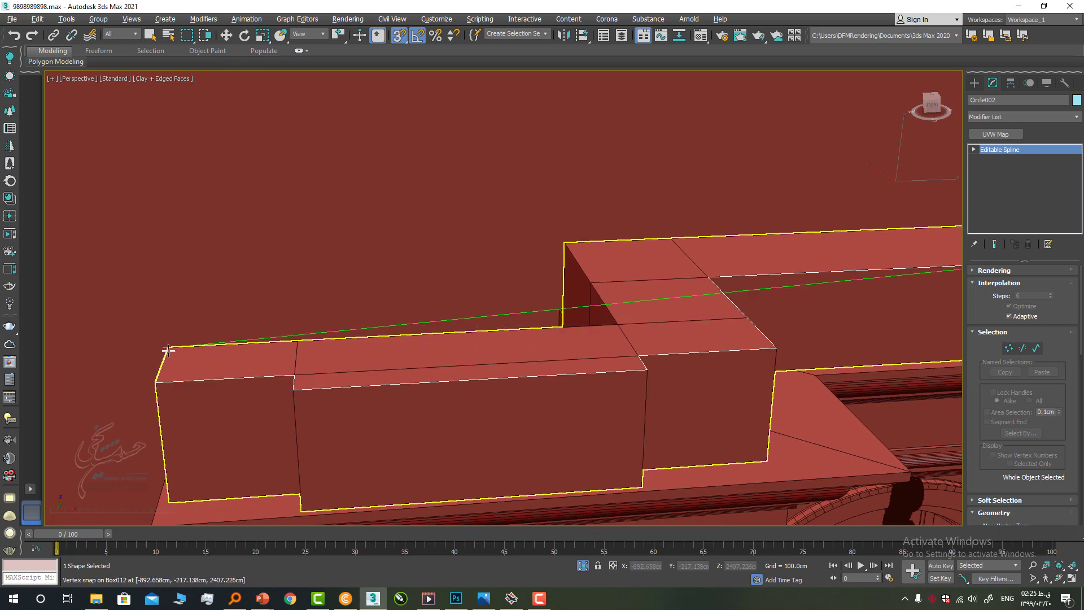
scroll(339, 392, "down", 5)
scroll(322, 380, "up", 2)
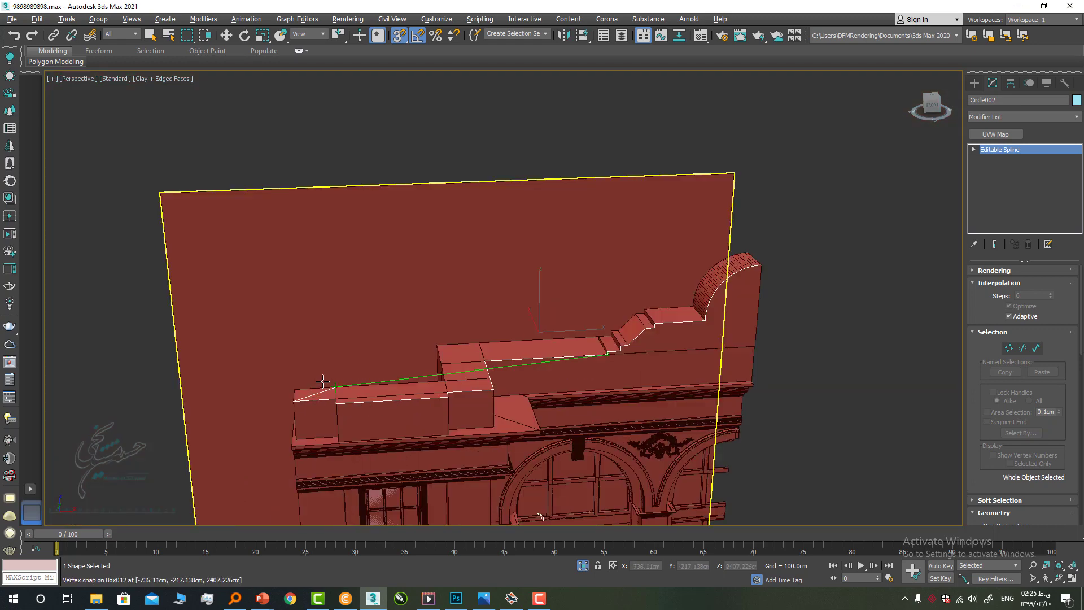
right_click(293, 383)
right_click(764, 276)
Step: Turn off snapping and apply a Sweep modifier to the extended path along the ornament and parapet
scroll(764, 277, "down", 4)
middle_click_drag(757, 271, 641, 302)
scroll(575, 237, "down", 1)
key("s")
left_click(999, 119)
type("sw")
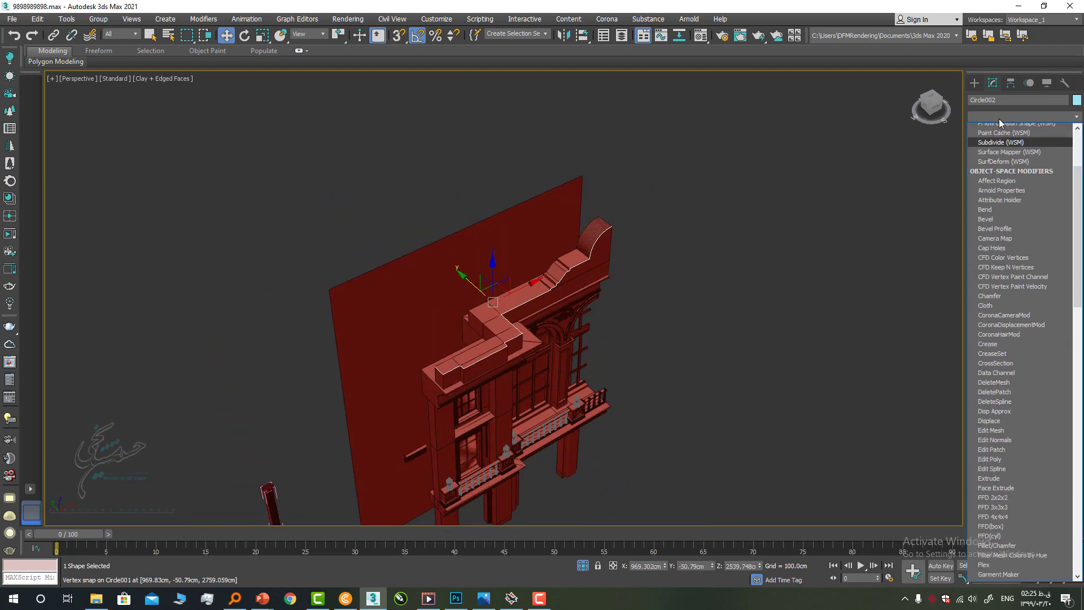
key("Return")
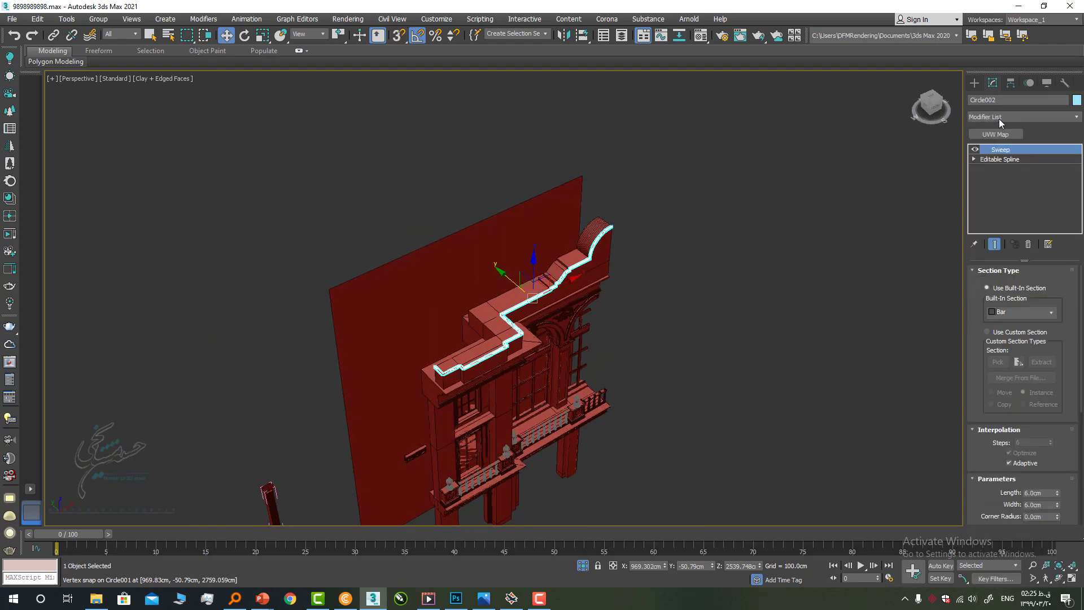
Step: Switch the sweep to a custom section and pick the small triangular moulding profile among the loose section shapes
left_click(994, 334)
left_click(997, 361)
scroll(560, 452, "down", 4)
middle_click_drag(559, 452, 532, 322)
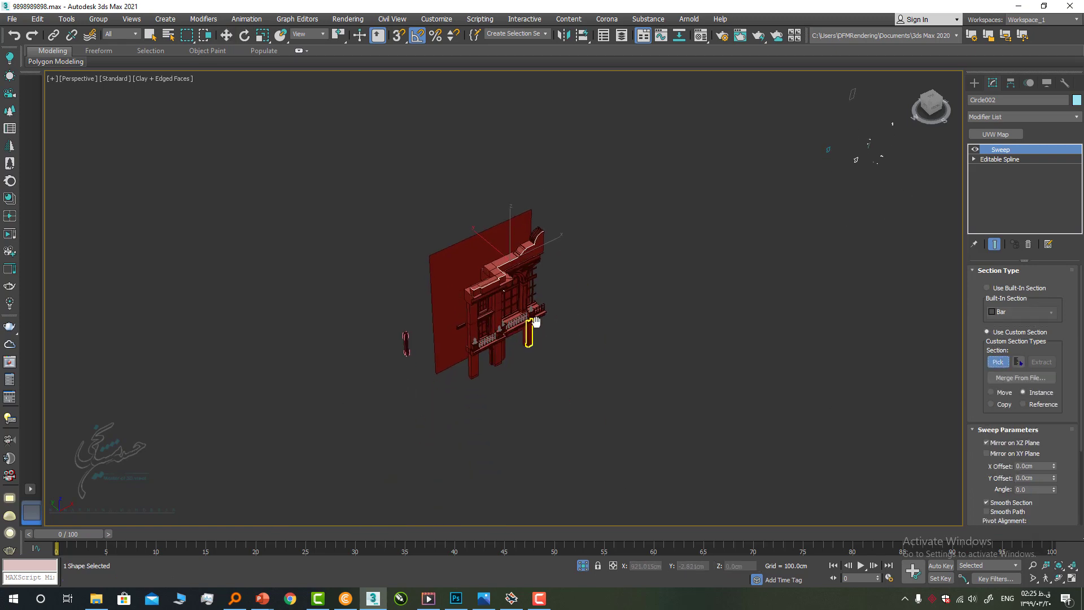
scroll(531, 324, "up", 4)
scroll(678, 276, "up", 8)
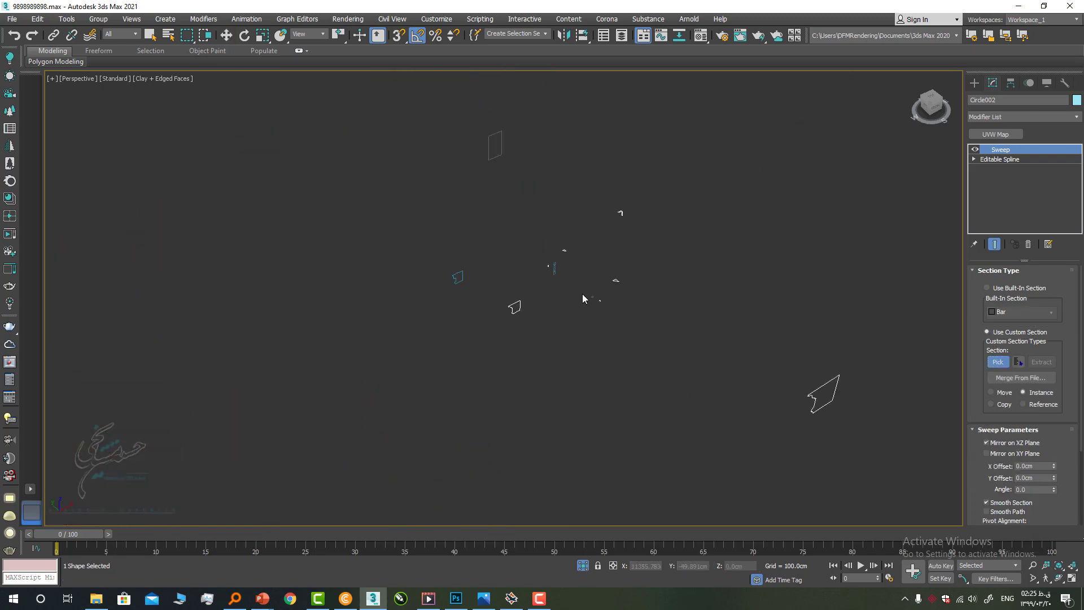
left_click(625, 324)
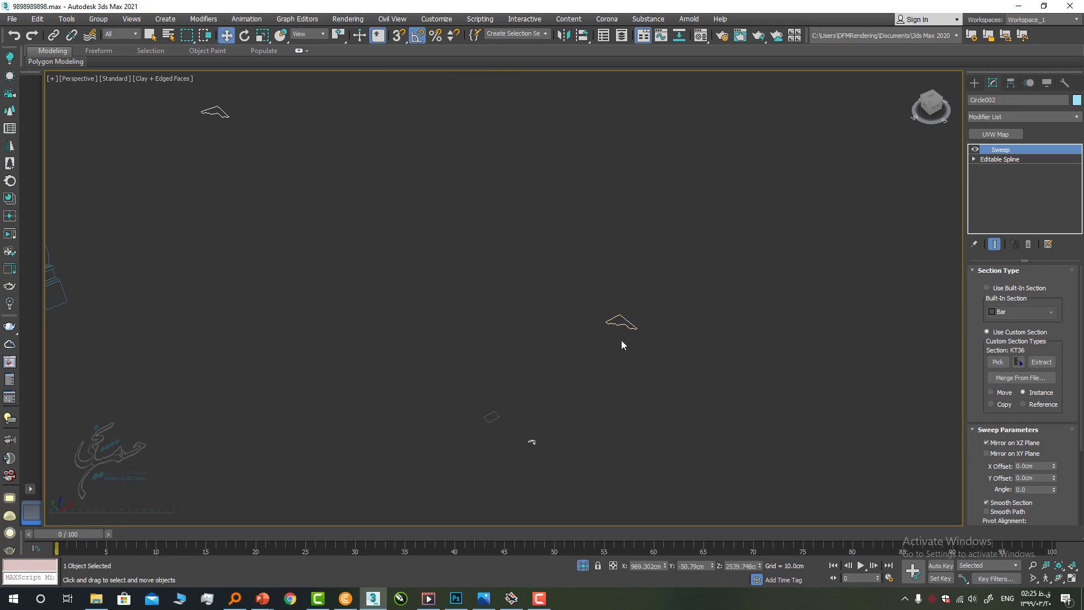
Step: Turn on Mirror on XY Plane for the swept moulding along the parapet and ornament
scroll(622, 344, "down", 6)
scroll(575, 362, "up", 4)
middle_click_drag(630, 328, 548, 333, "alt")
scroll(719, 343, "up", 4)
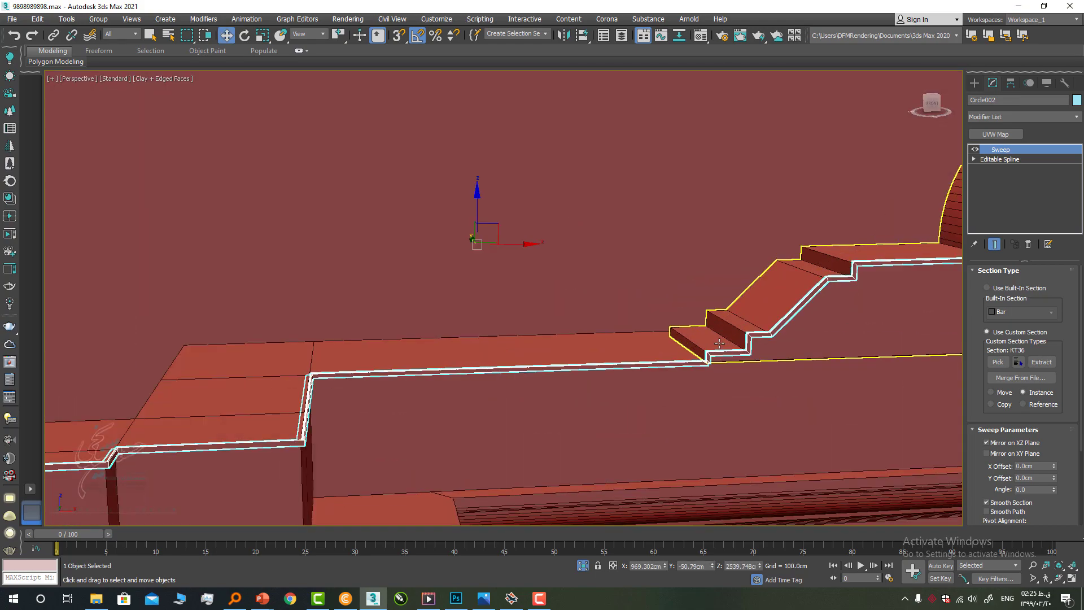
middle_click_drag(814, 351, 438, 408)
scroll(772, 257, "up", 6)
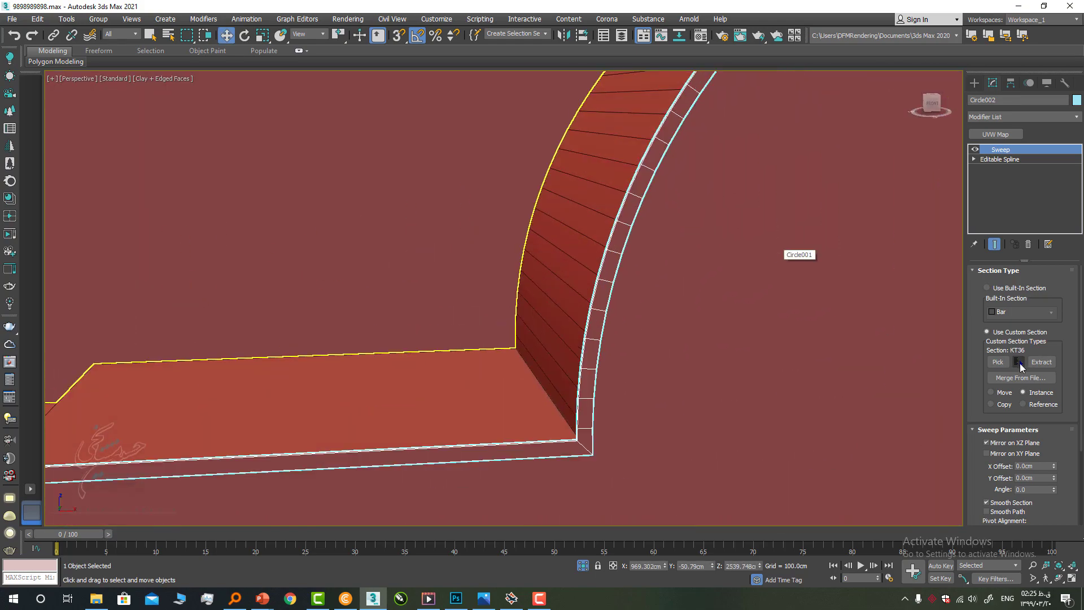
left_click(1001, 444)
left_click(1003, 444)
left_click(1000, 453)
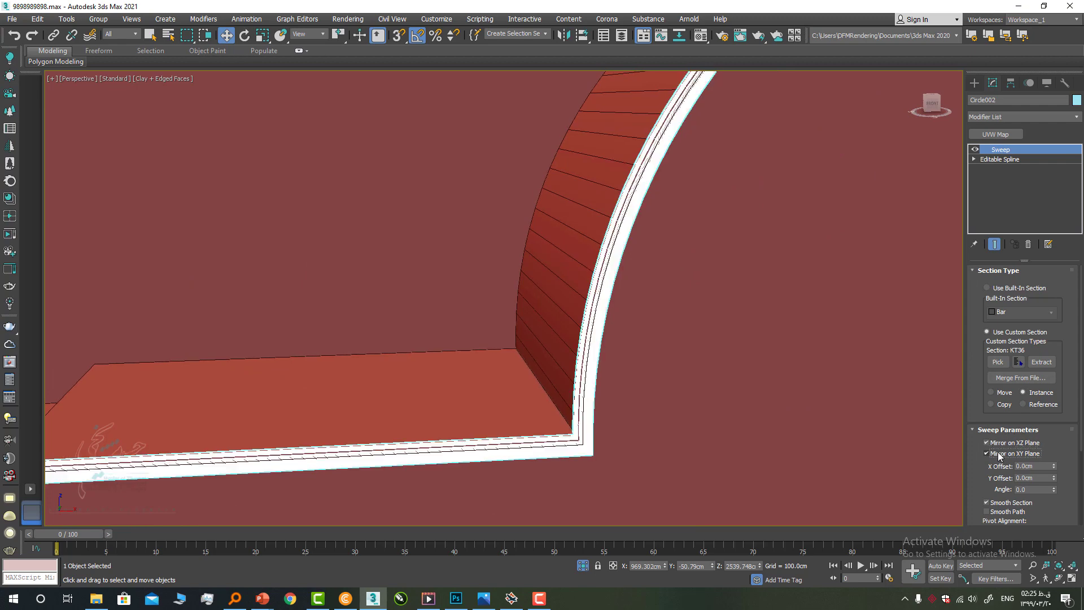
Step: Duplicate the moulding profile used for the sweep and place the copy apart from the other section shapes
scroll(736, 406, "down", 10)
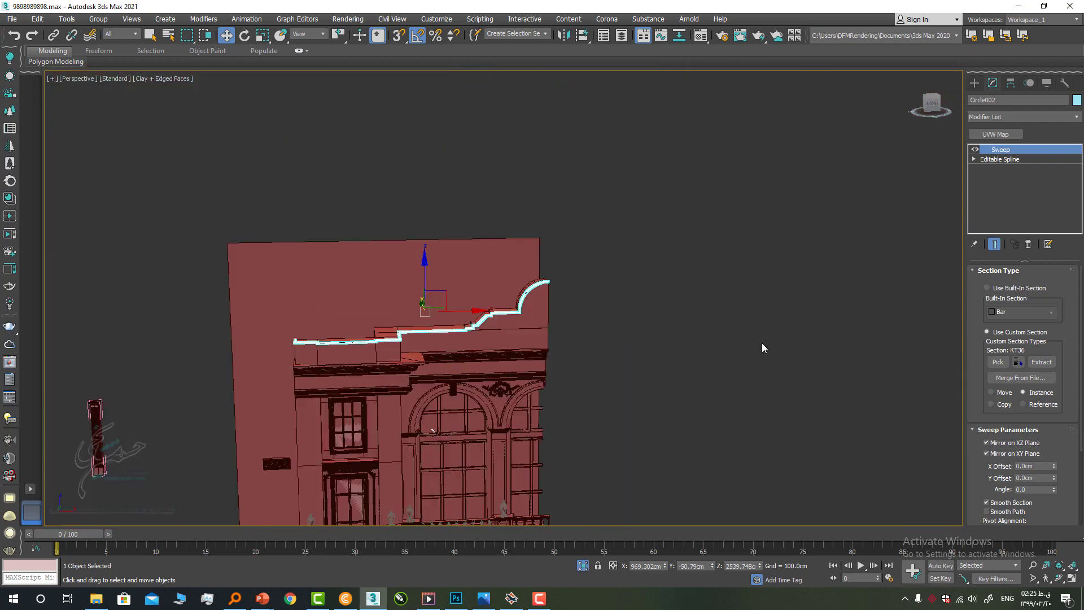
middle_click_drag(557, 328, 336, 281)
scroll(821, 366, "up", 6)
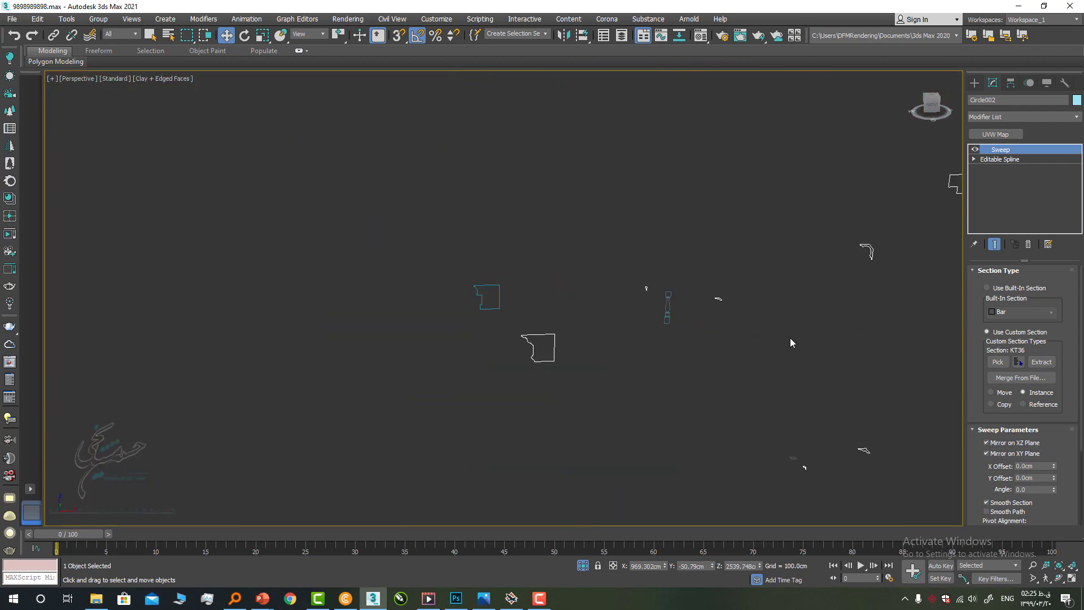
left_click(864, 450)
left_click_drag(864, 450, 225, 476, "shift")
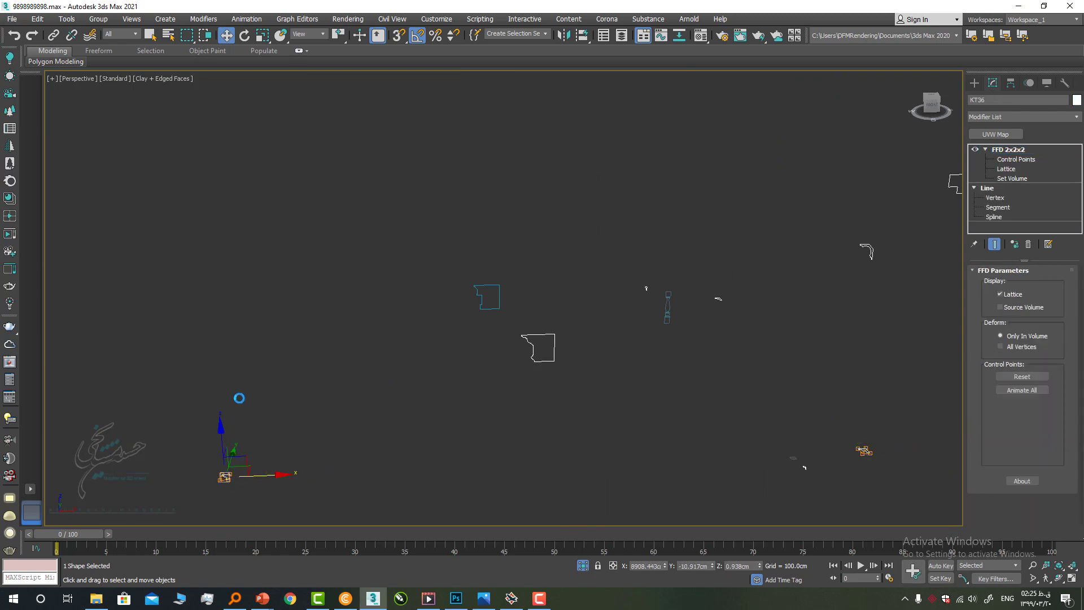
key("Return")
Step: Select all FFD control points of the copied profile and scale them up uniformly
left_click(997, 150)
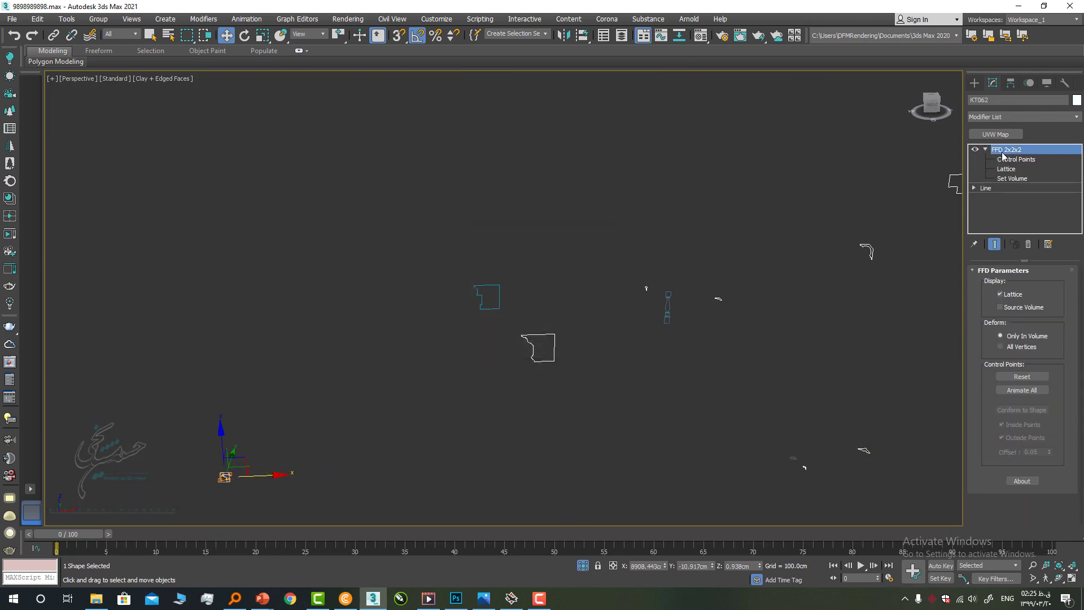
left_click(1017, 160)
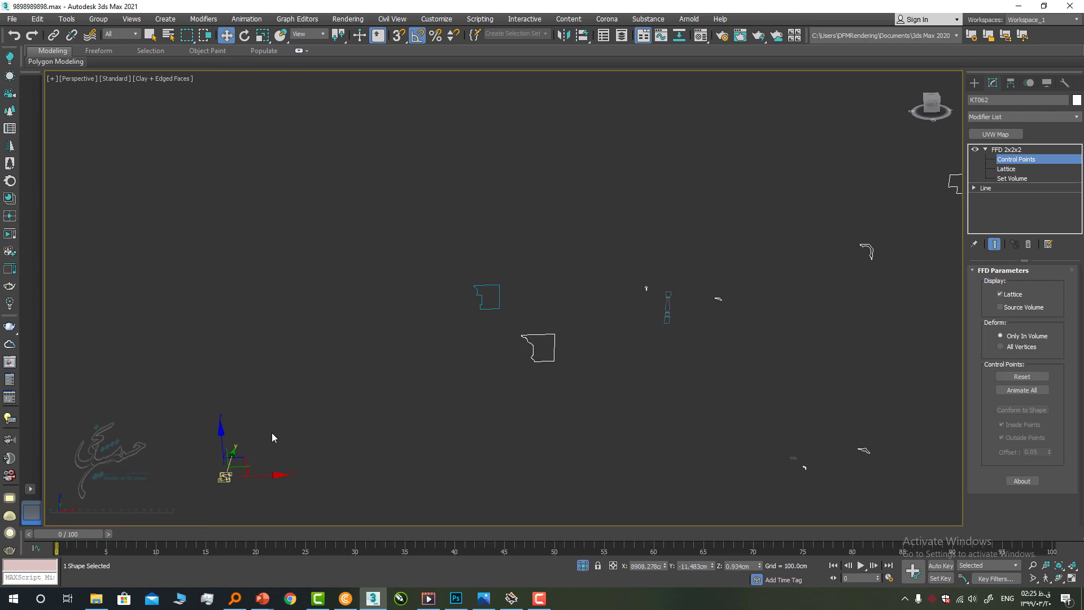
key("r")
left_click_drag(274, 433, 184, 517)
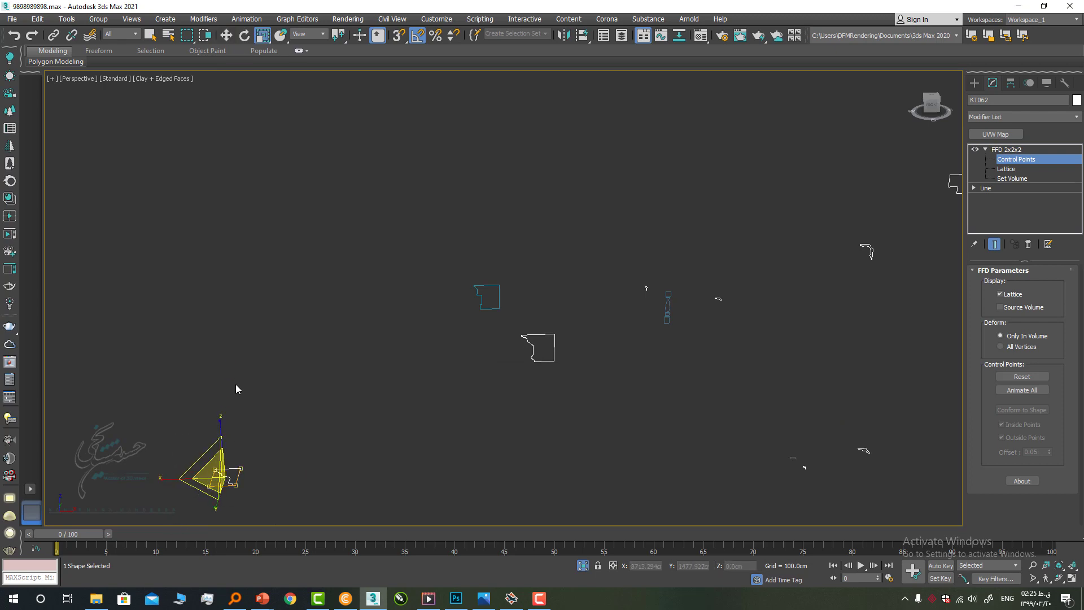
scroll(235, 385, "down", 5)
middle_click_drag(238, 390, 320, 390, "alt")
middle_click_drag(320, 389, 508, 287)
Step: Leave control point editing and move the enlarged profile copy beside the façade's balcony end
key("w")
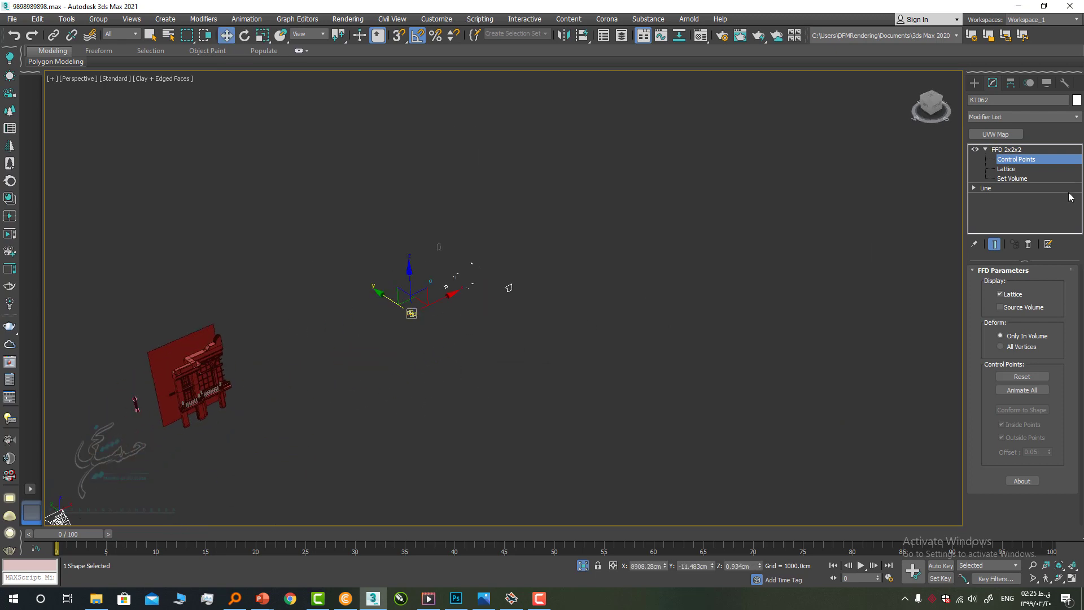
left_click(1036, 149)
left_click_drag(420, 291, 228, 352)
scroll(217, 365, "up", 5)
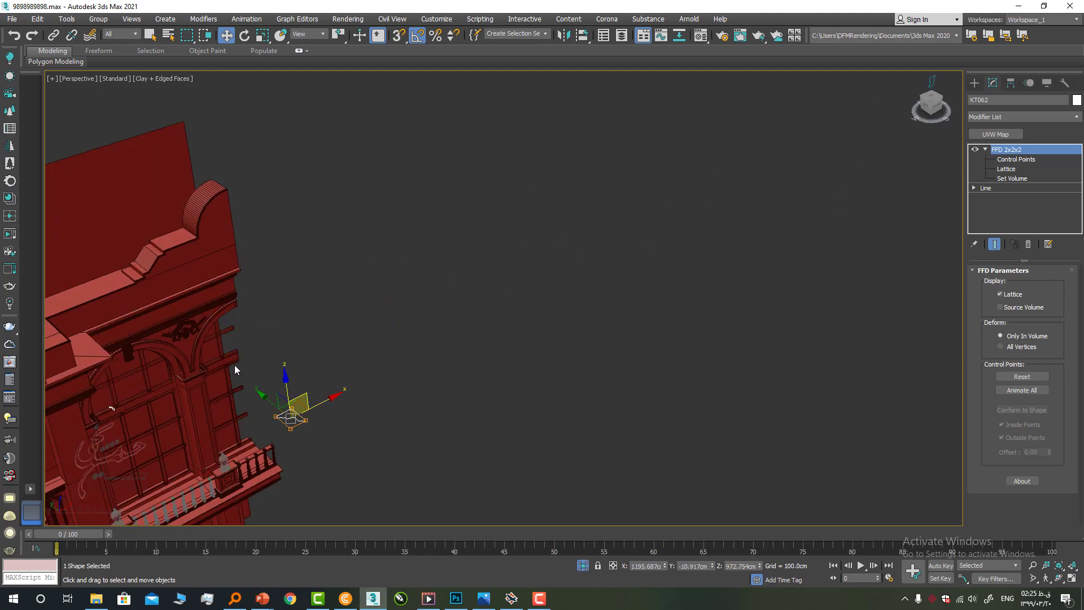
Step: Pick the enlarged profile copy as the custom section of the parapet and ornament sweep
left_click(208, 202)
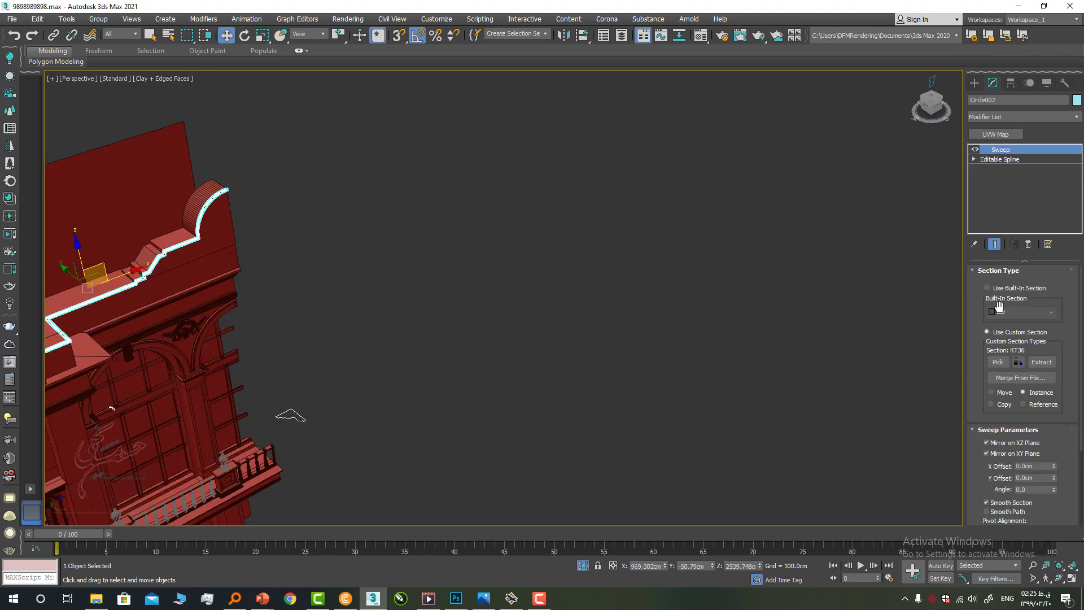
left_click(1001, 366)
left_click(299, 419)
middle_click_drag(299, 419, 231, 308, "alt")
left_click(231, 307)
Step: Examine the swept moulding along the parapet corners, ornament steps and arch
scroll(152, 290, "up", 6)
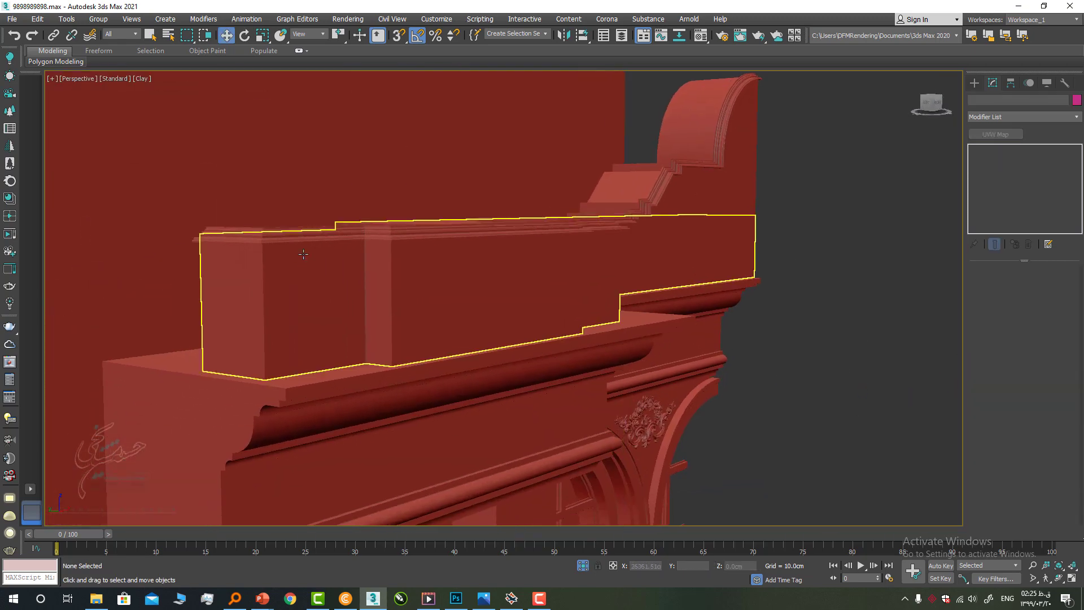
left_click(349, 242)
middle_click_drag(349, 242, 291, 283, "alt")
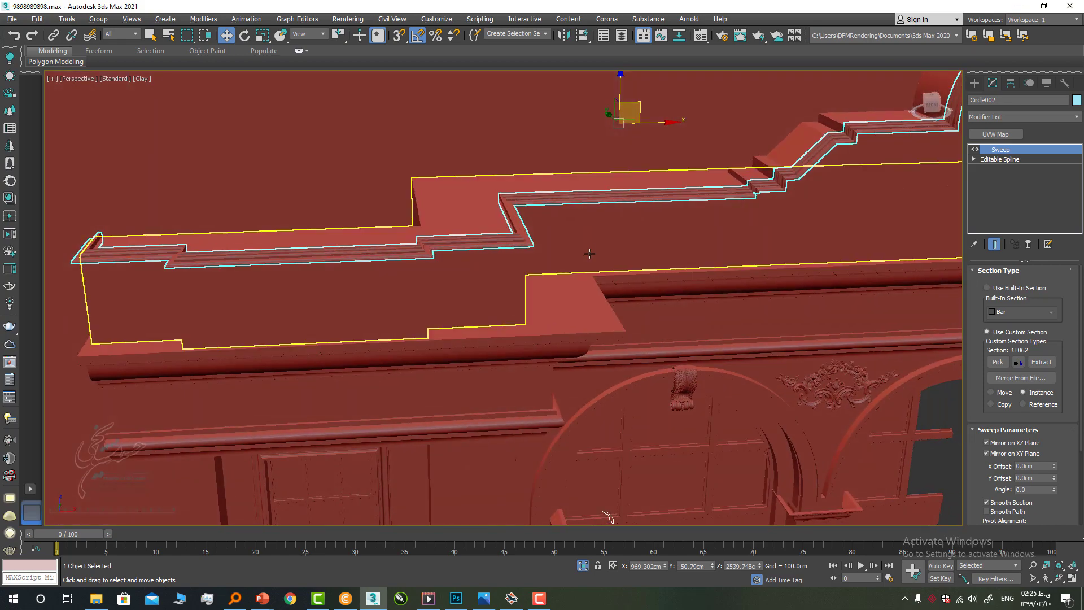
middle_click_drag(635, 240, 223, 365)
left_click(734, 241)
scroll(507, 262, "up", 6)
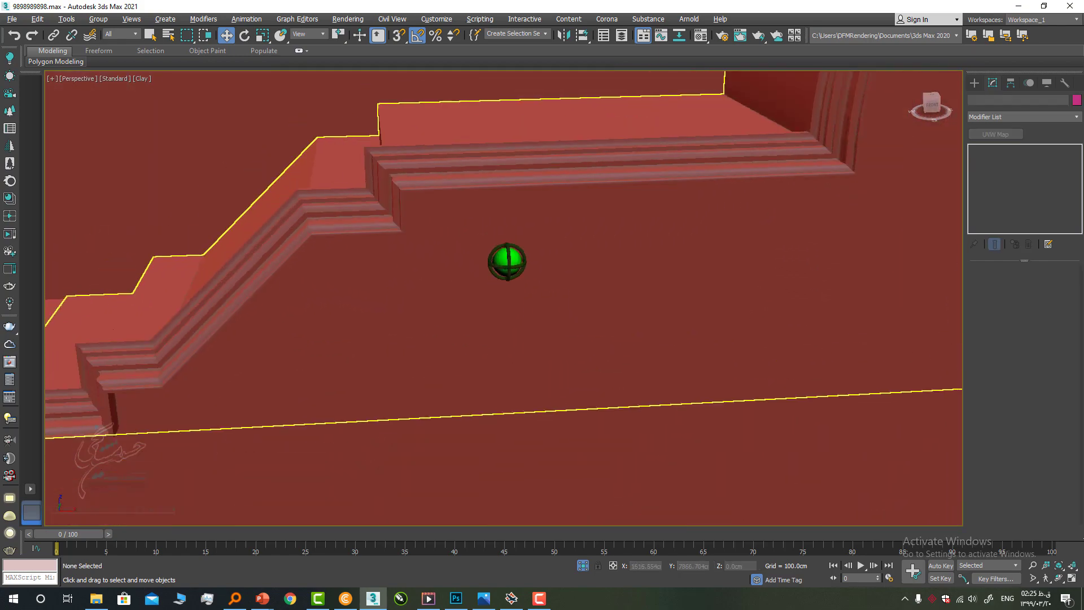
scroll(544, 243, "down", 5)
middle_click_drag(545, 244, 291, 302, "alt")
scroll(583, 225, "down", 3)
Step: Turn off Mirror on XZ Plane for the swept moulding and keep Mirror on XY Plane enabled
left_click(335, 193)
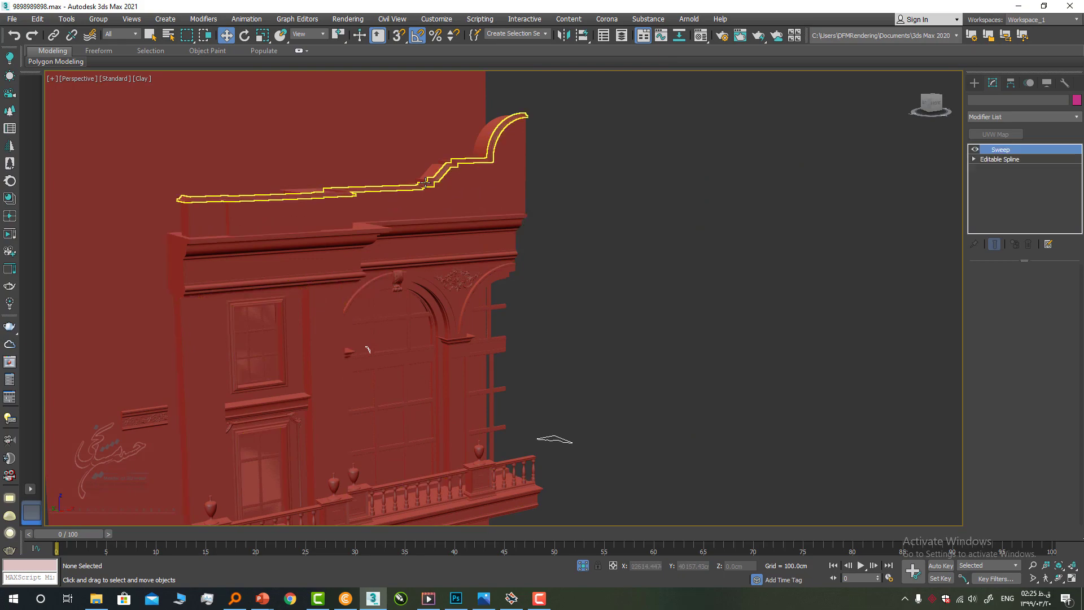
middle_click_drag(308, 226, 399, 297)
scroll(400, 296, "up", 3)
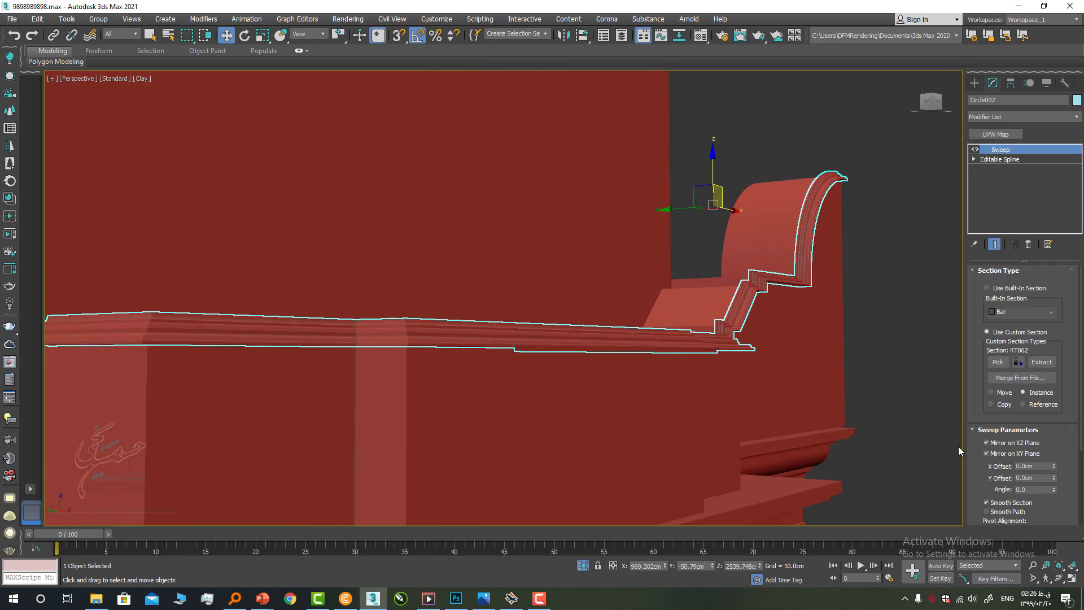
left_click(987, 454)
left_click(999, 455)
left_click(998, 445)
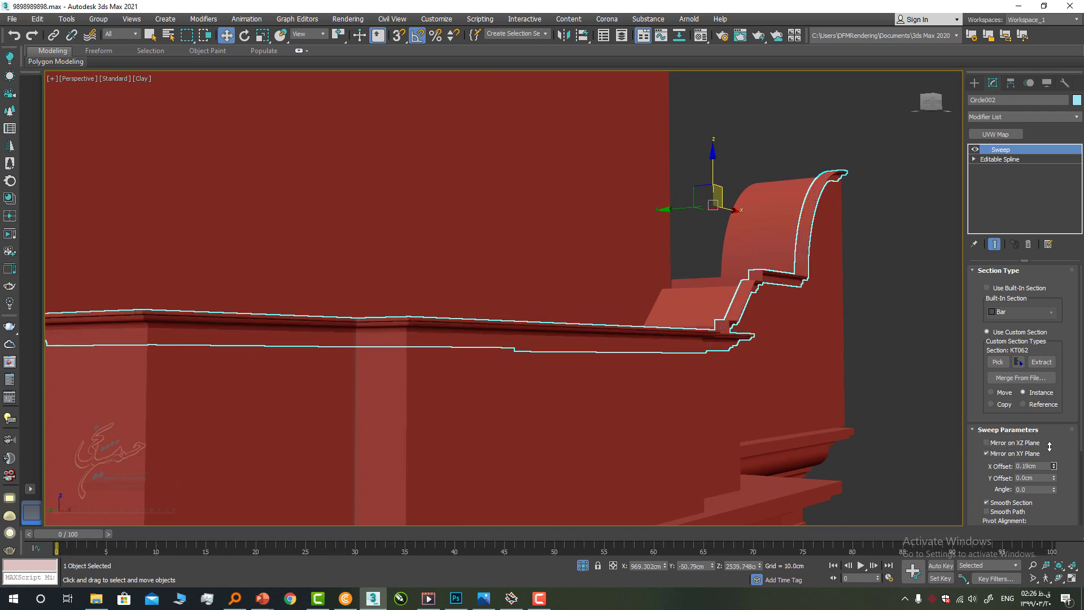
Step: Set the moulding sweep's X Offset to 8.71 cm
left_click_drag(1049, 446, 995, 551)
left_click(877, 319)
middle_click_drag(878, 320, 681, 329, "alt")
scroll(741, 339, "down", 3)
scroll(584, 282, "down", 3)
scroll(655, 499, "up", 3)
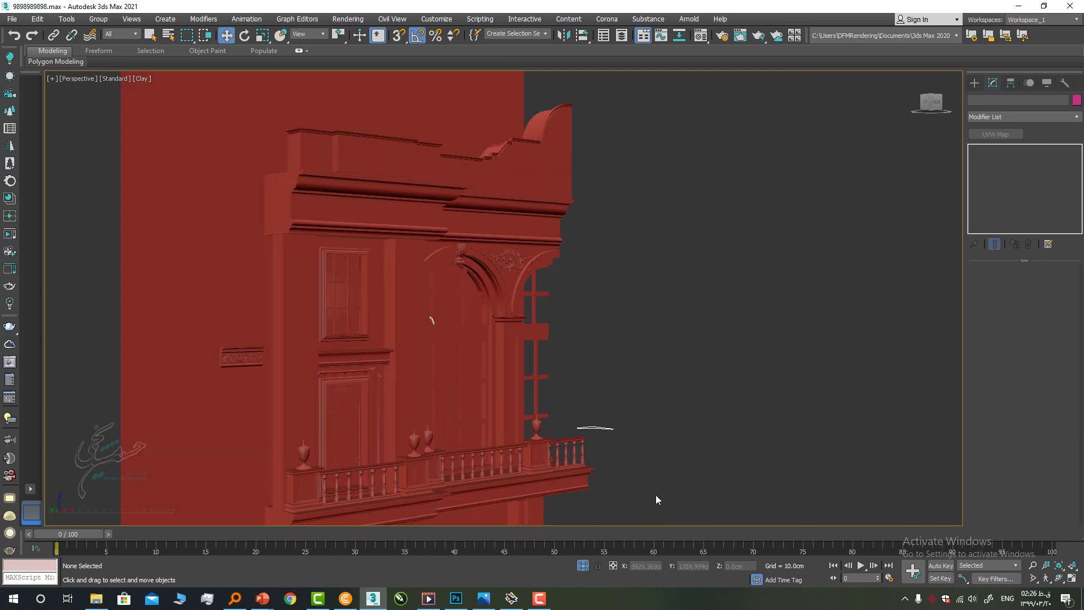
Step: Scale the FFD control points of the profile copy beside the façade uniformly to about 241 percent
left_click(604, 427)
middle_click_drag(618, 443, 666, 418, "alt")
key("r")
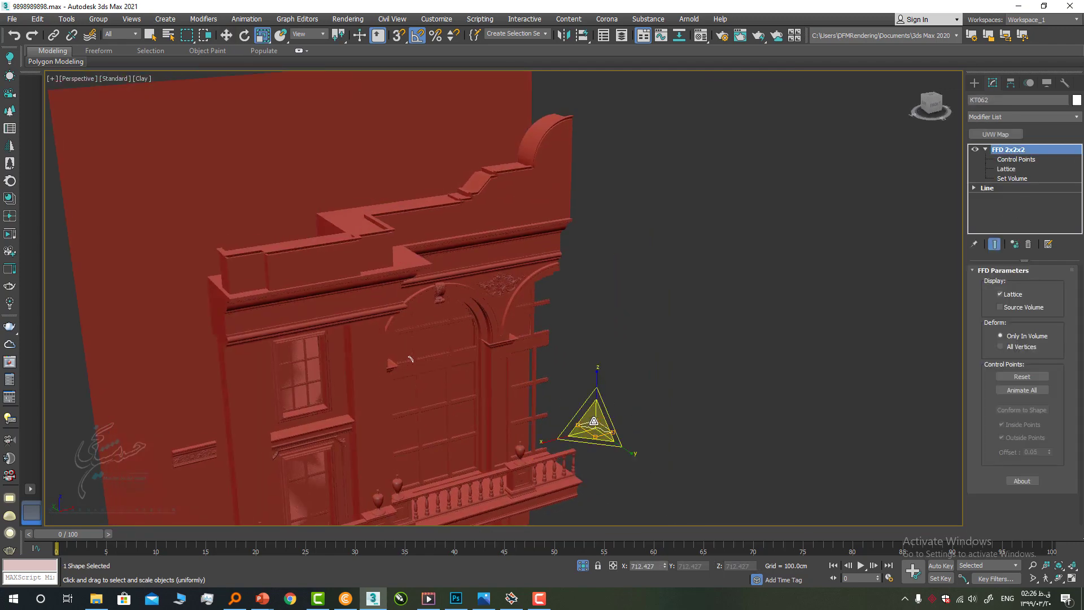
left_click(1017, 160)
left_click_drag(610, 398, 624, 249)
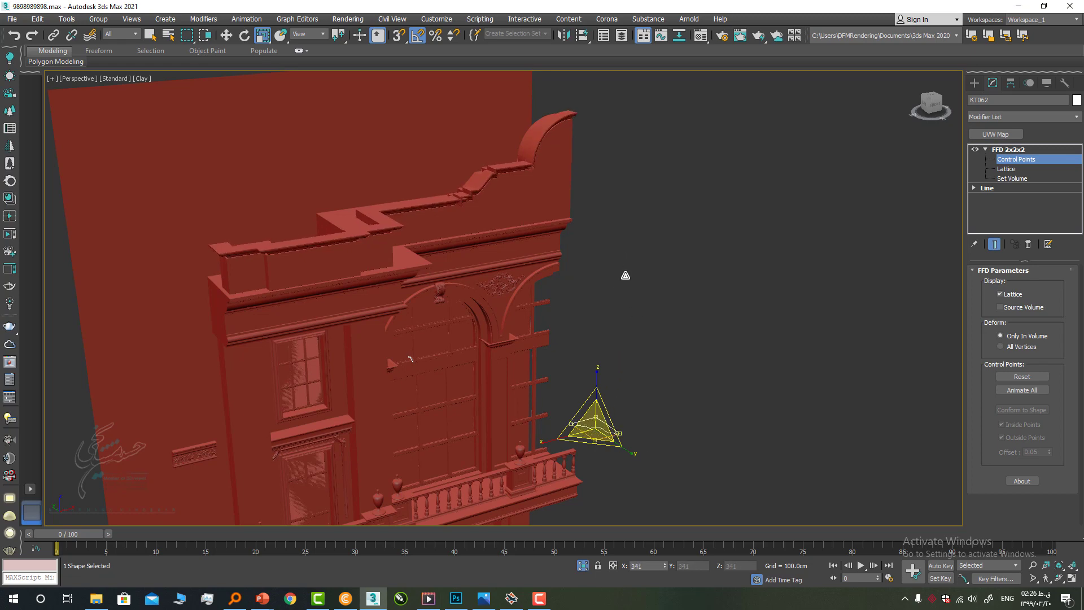
Step: Scale the profile copy's FFD control points down uniformly to about 51 percent and leave control point editing
middle_click_drag(433, 235, 412, 216, "alt")
scroll(490, 140, "up", 2)
middle_click_drag(489, 144, 466, 229, "alt")
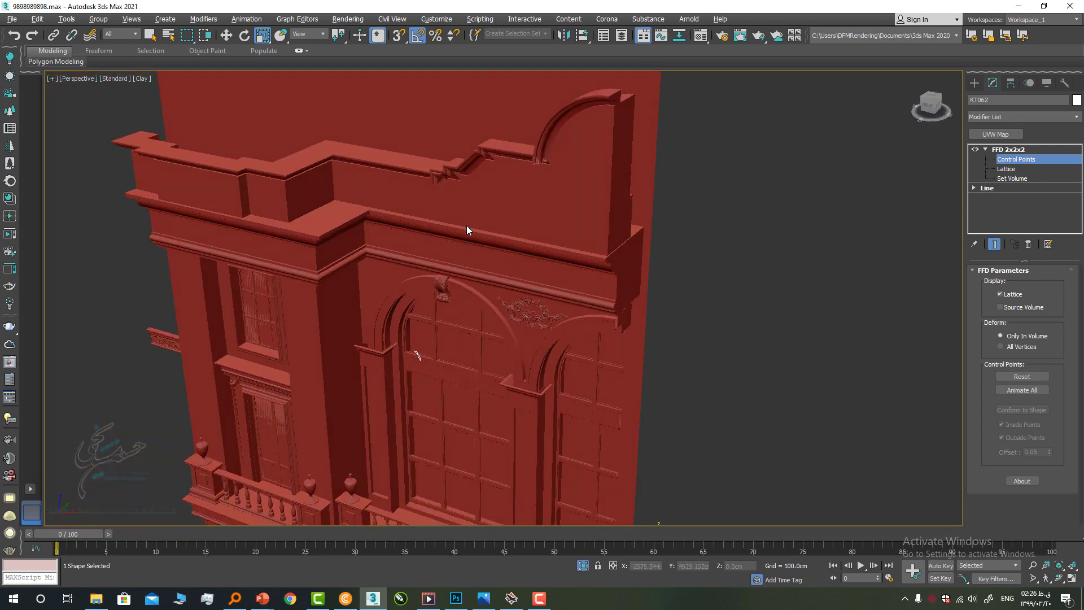
scroll(726, 324, "down", 5)
middle_click_drag(717, 318, 698, 257)
scroll(686, 363, "up", 5)
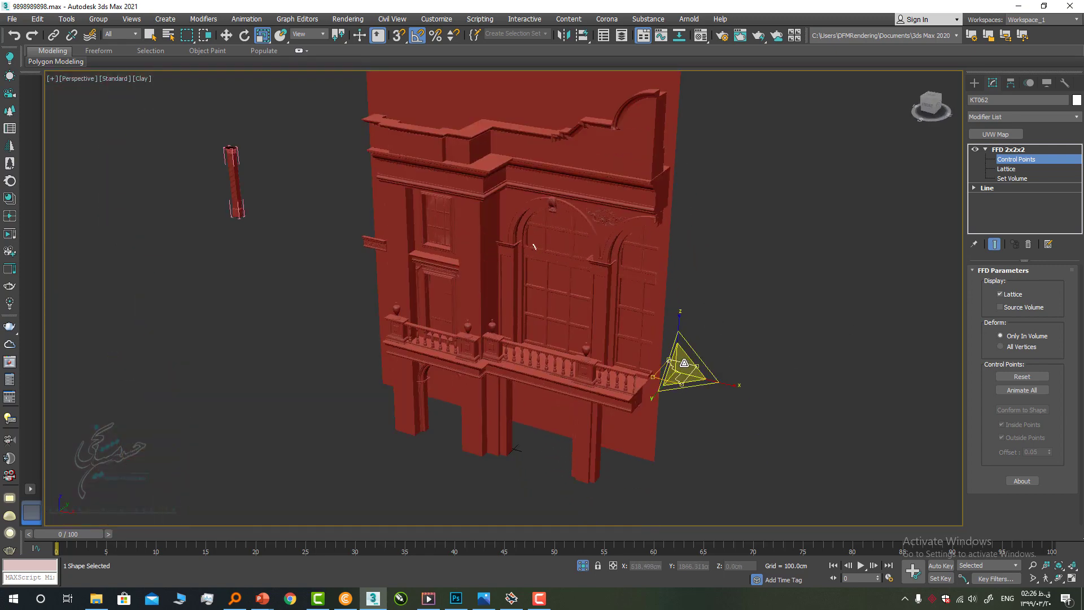
middle_click_drag(684, 335, 693, 479)
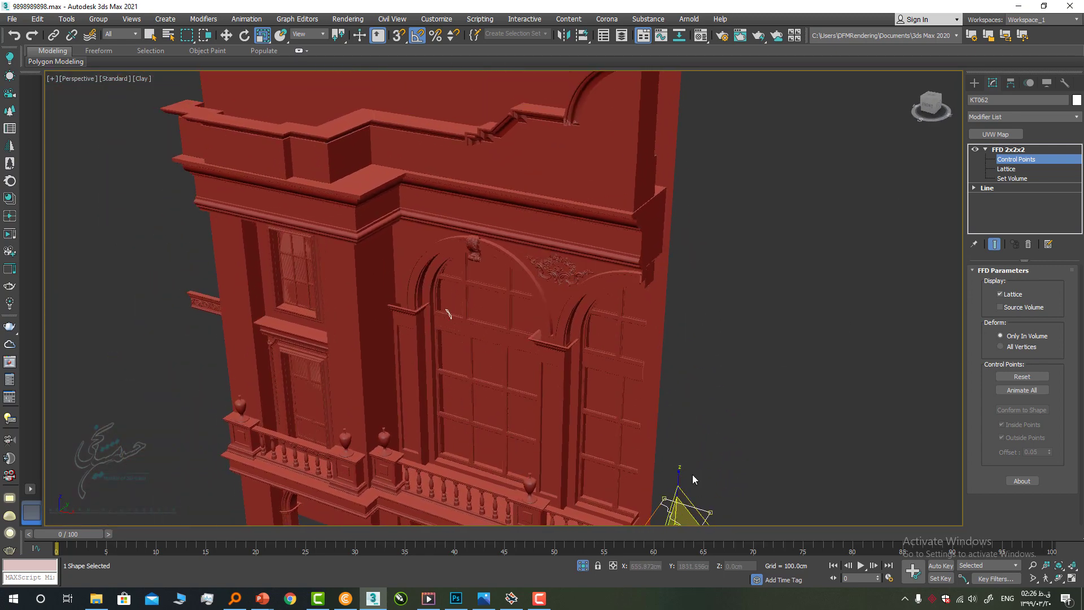
left_click_drag(683, 517, 703, 574)
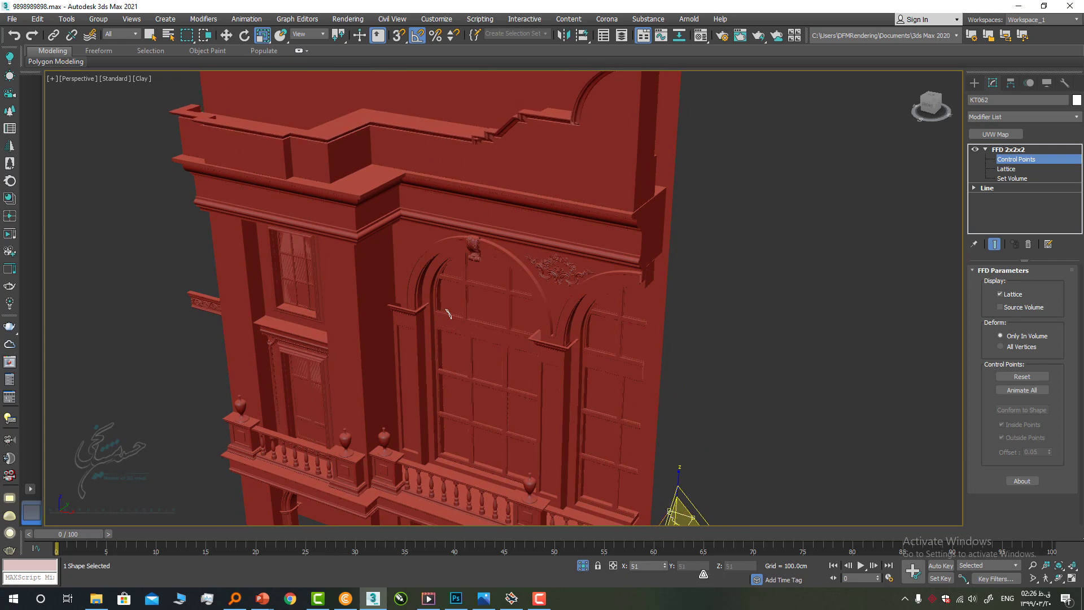
scroll(602, 109, "up", 6)
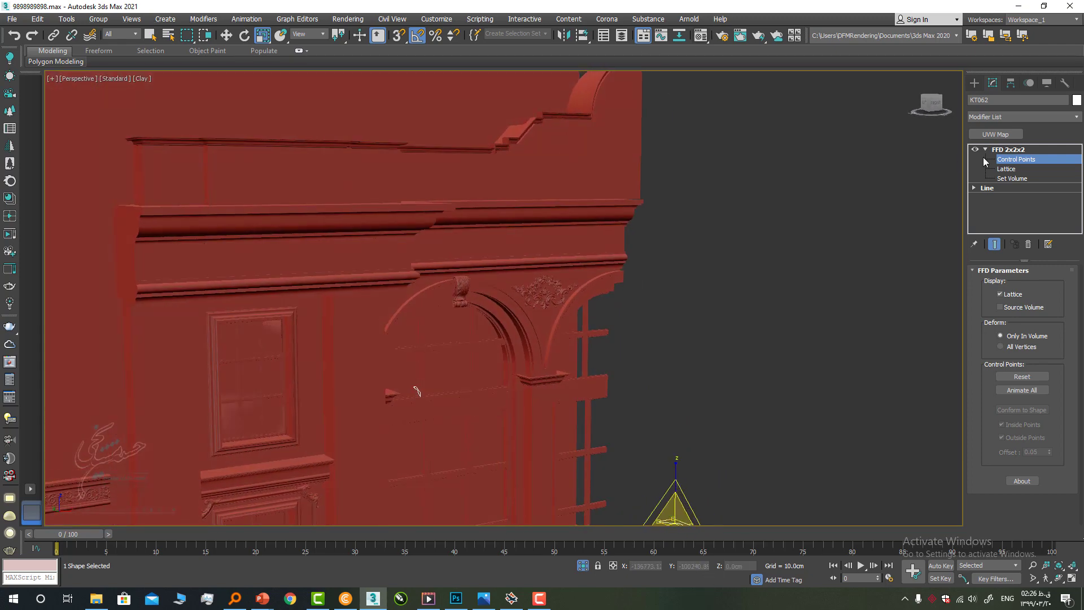
left_click(1003, 150)
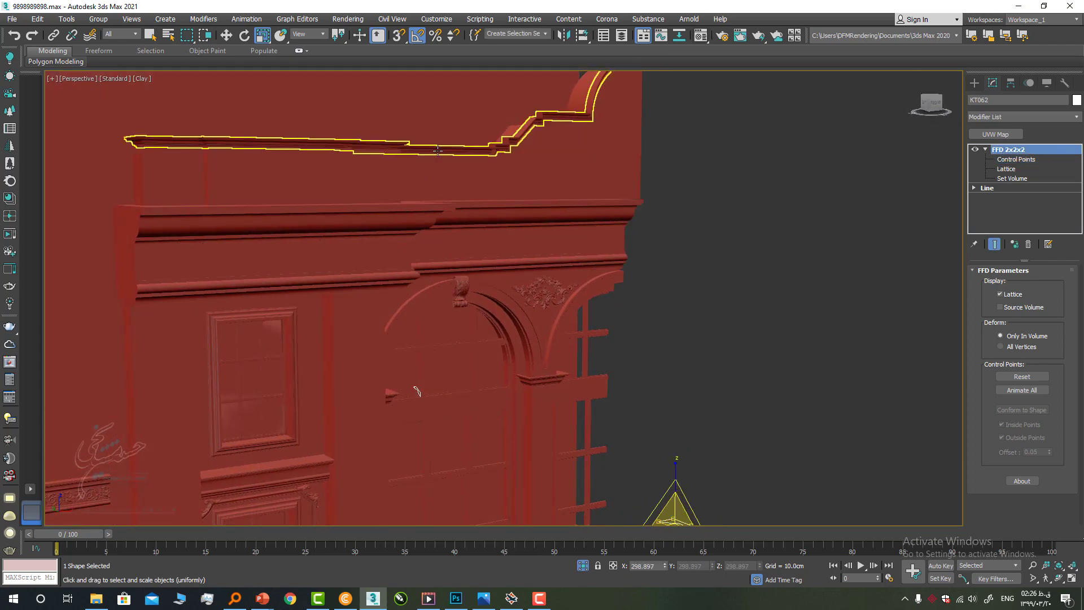
Step: Move the swept parapet moulding along the Y axis to about -67.33 cm
left_click(585, 104)
scroll(583, 106, "up", 5)
key("w")
middle_click_drag(587, 118, 673, 291)
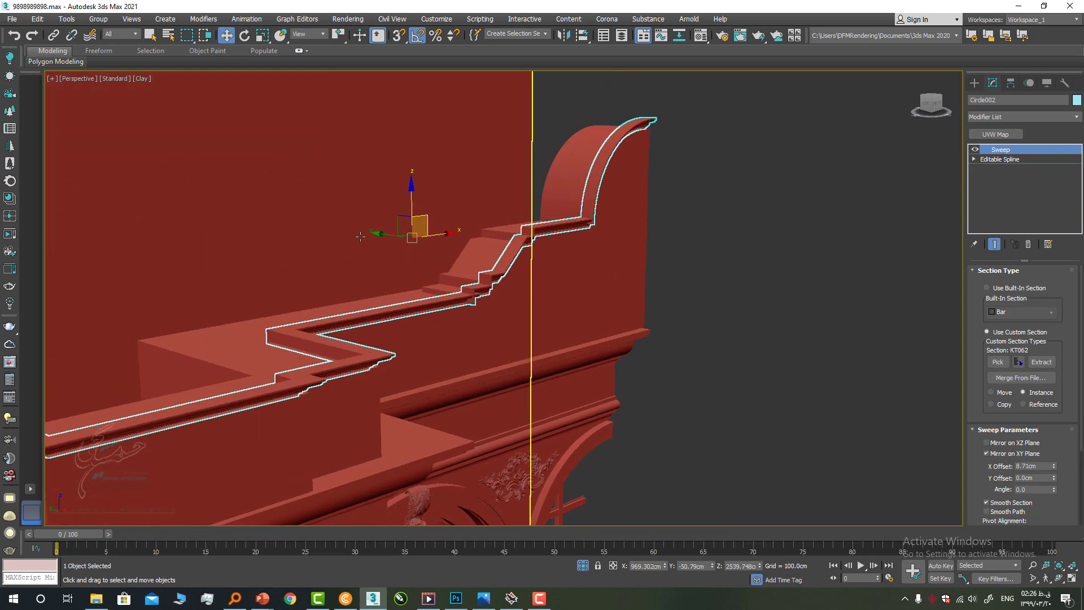
left_click_drag(388, 234, 395, 235)
Step: Weld the path vertex at the lowest step corner of the parapet moulding's spline and show the end result
middle_click_drag(480, 285, 397, 269, "alt")
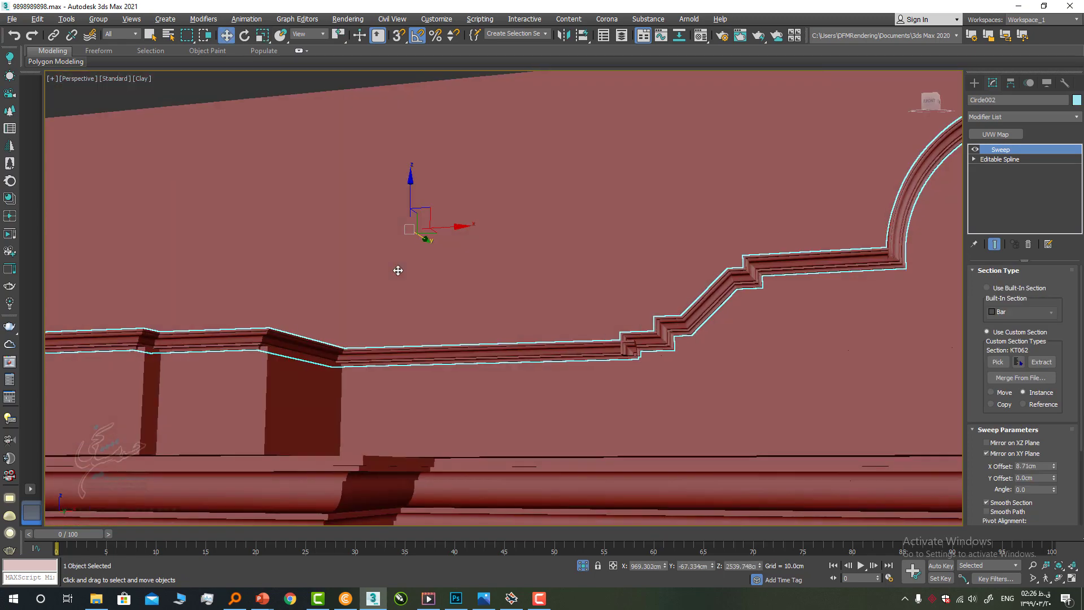
scroll(702, 367, "up", 3)
scroll(598, 341, "up", 5)
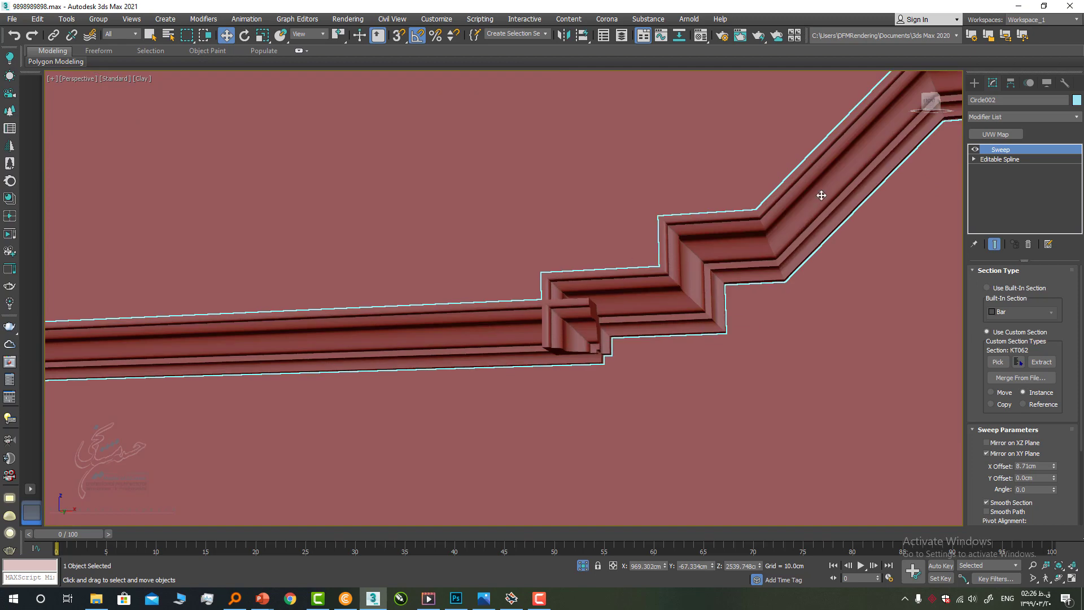
left_click(995, 169)
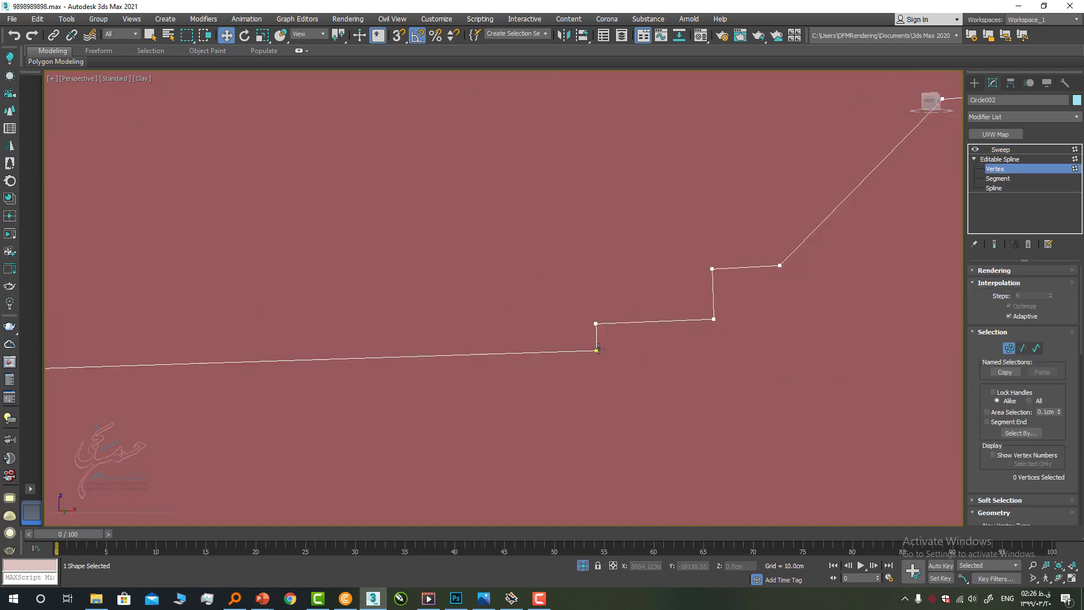
scroll(605, 359, "up", 5)
middle_click_drag(561, 351, 573, 357, "alt")
left_click(574, 358)
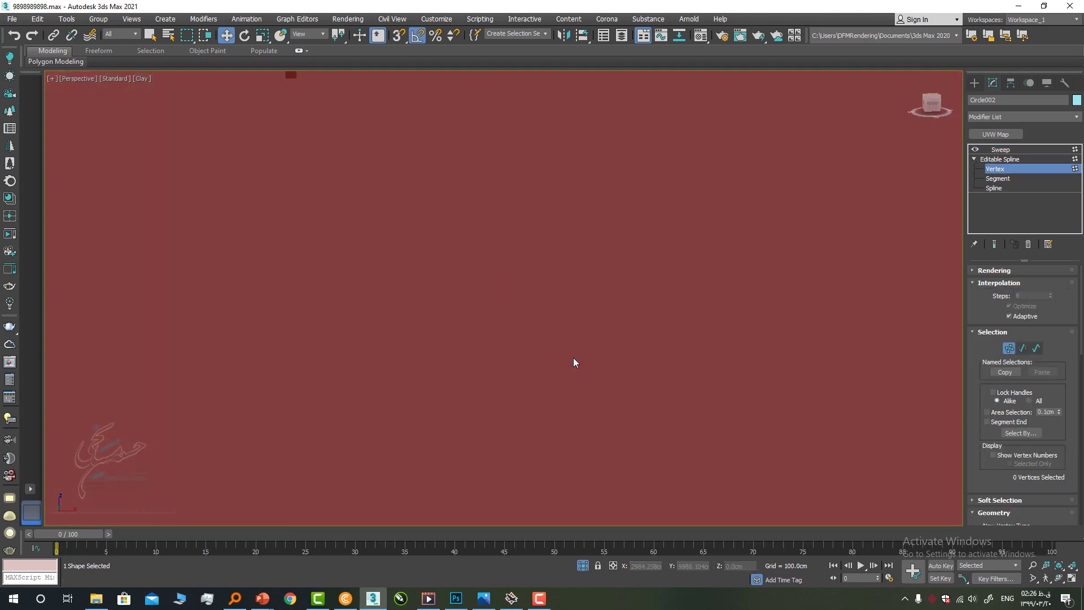
scroll(574, 358, "down", 5)
left_click_drag(566, 353, 483, 367)
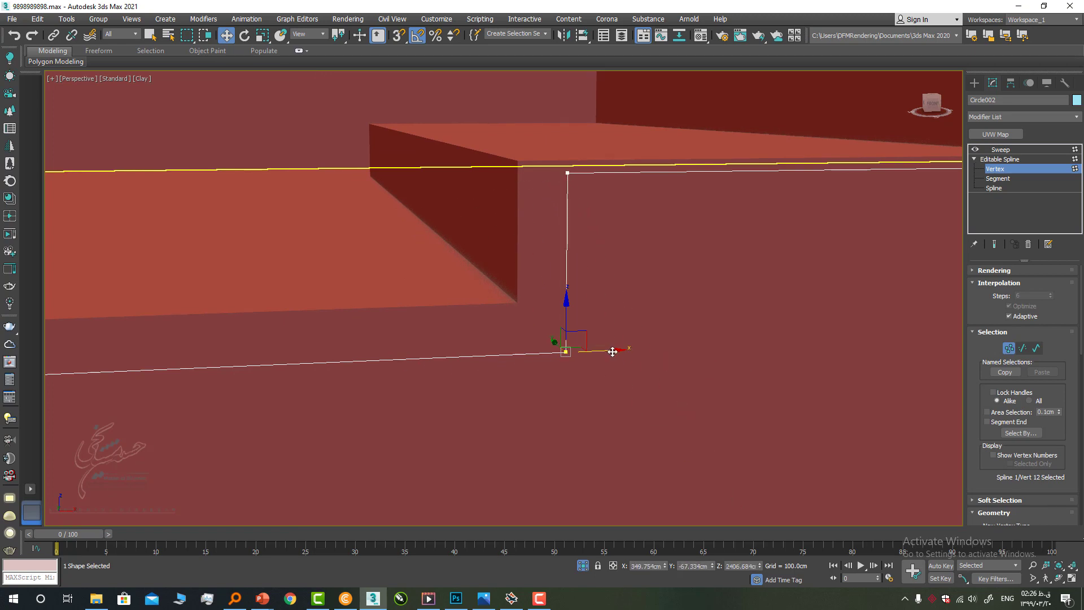
right_click(537, 364)
left_click(469, 443)
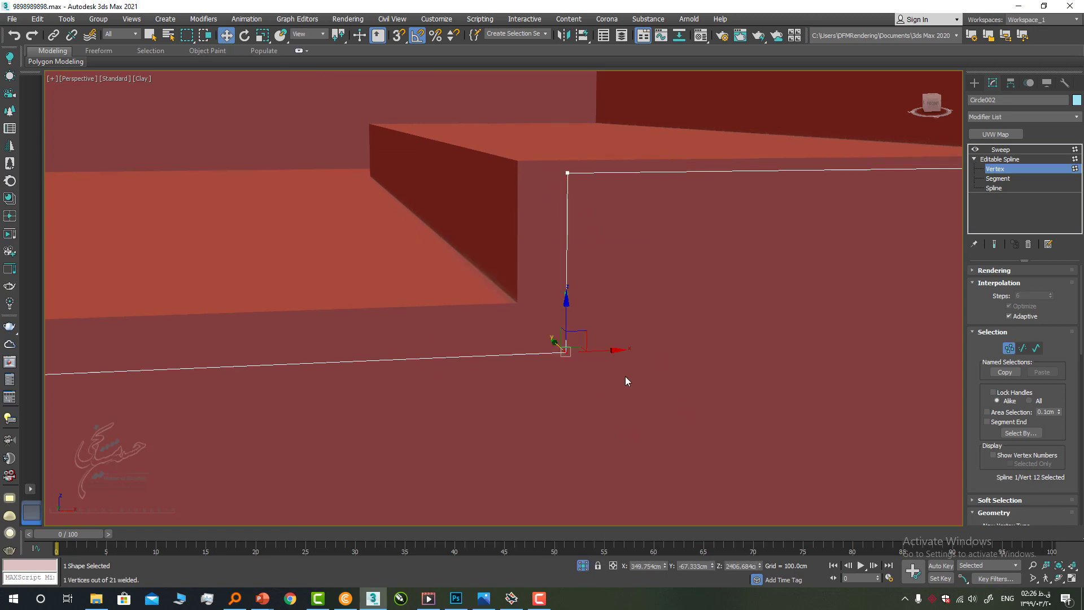
left_click(561, 352)
left_click(994, 244)
Step: Inset the front polygon of the projecting middle block on the parapet body to form a panel border
middle_click_drag(684, 286, 665, 259)
scroll(678, 287, "down", 3)
scroll(525, 331, "down", 3)
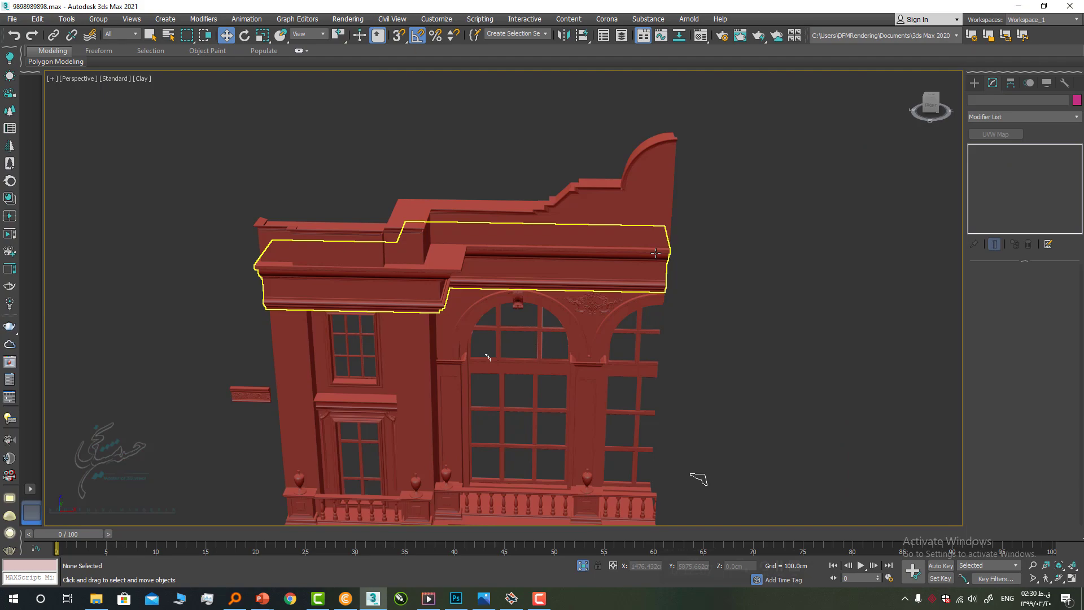
middle_click_drag(565, 226, 469, 266, "alt")
left_click(453, 247)
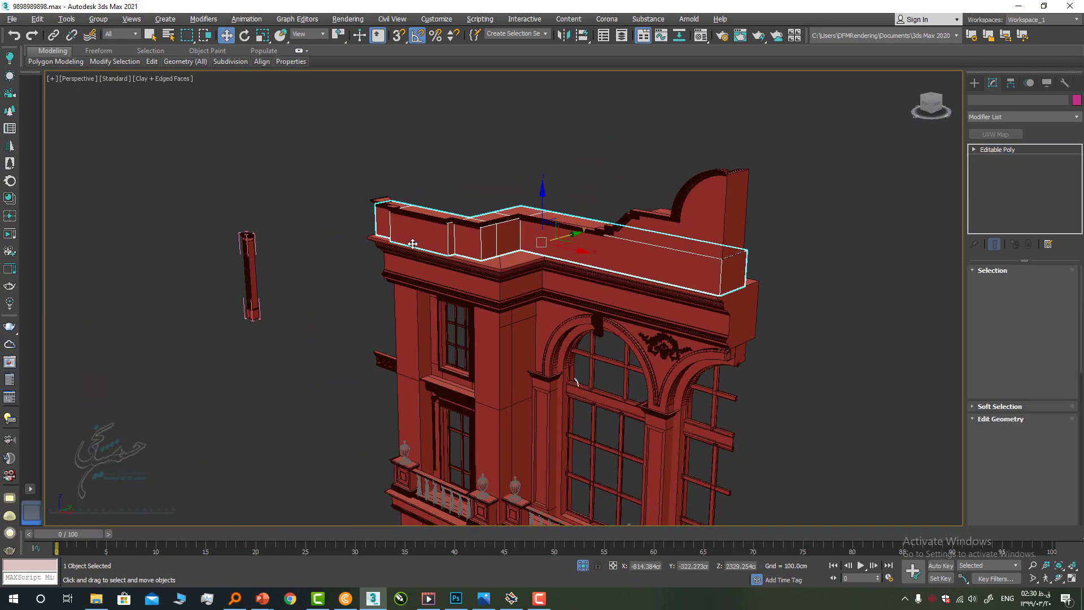
middle_click_drag(412, 245, 516, 242, "alt")
scroll(339, 343, "up", 2)
middle_click_drag(339, 343, 404, 316)
right_click(670, 285)
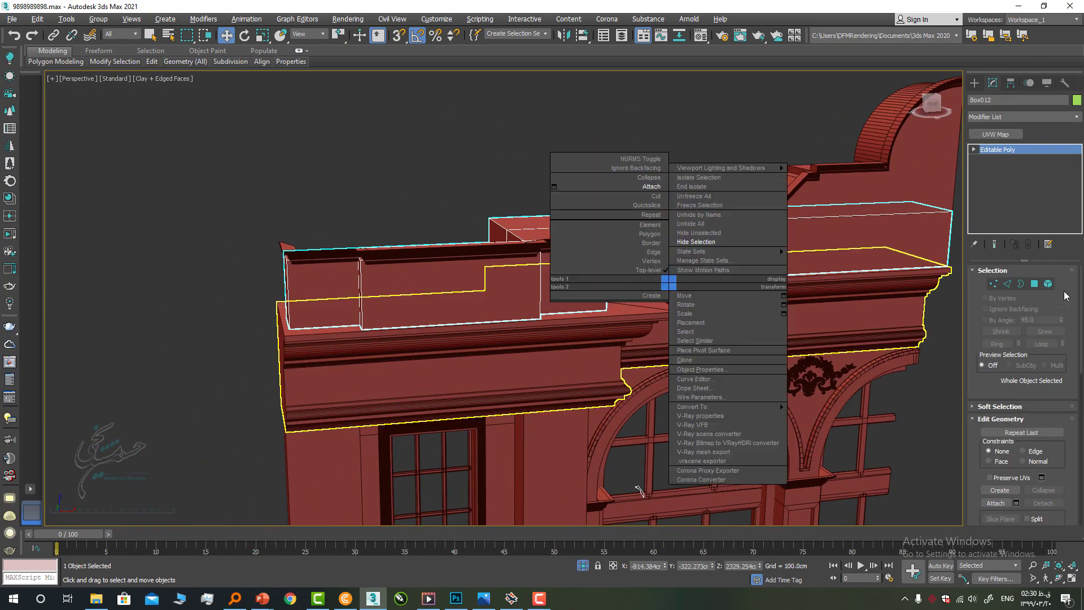
left_click(1035, 284)
left_click(531, 282)
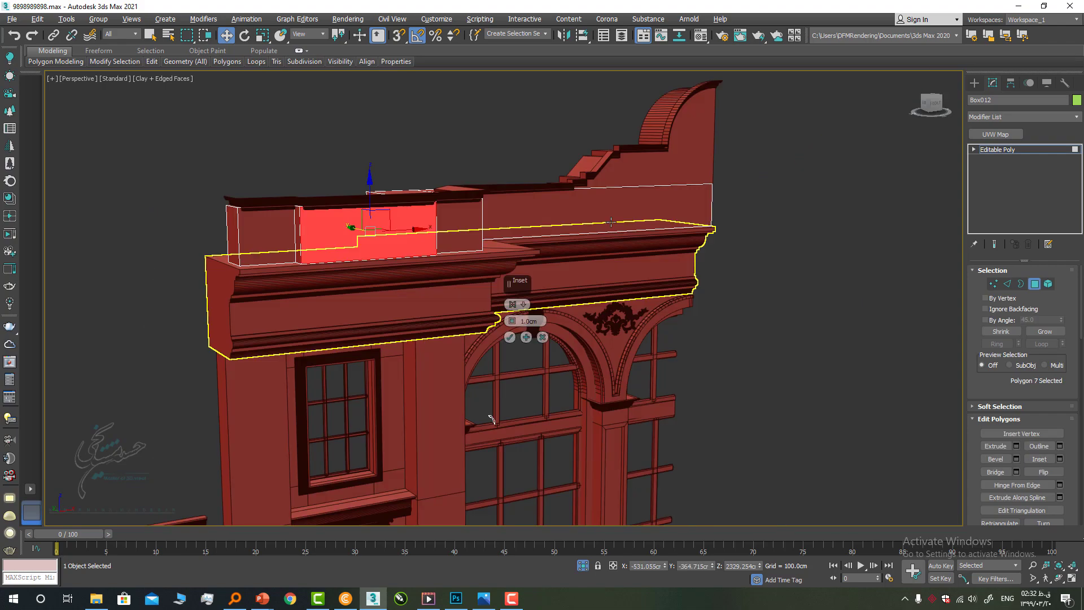
middle_click_drag(611, 222, 649, 229, "alt")
scroll(427, 303, "up", 2)
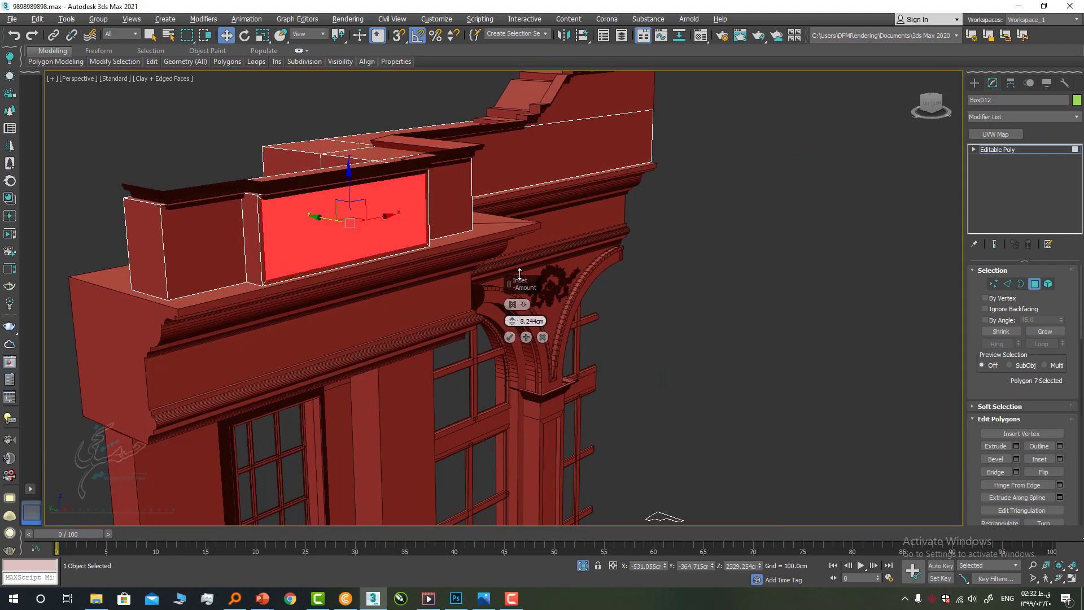
left_click_drag(520, 274, 513, 204)
left_click(509, 337)
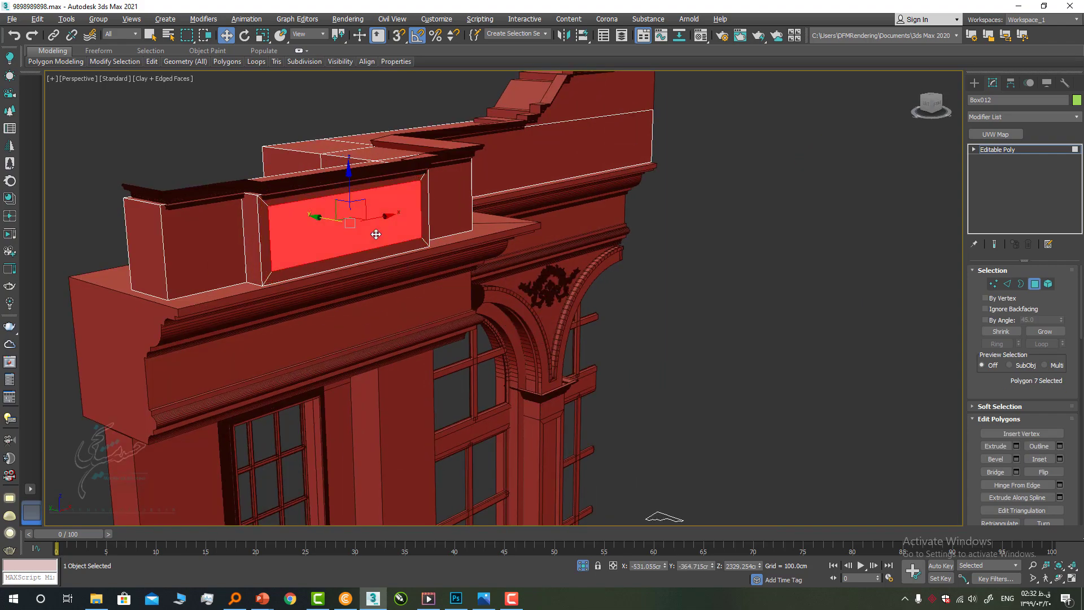
Step: Extrude the inset parapet polygon inward as a recessed panel, consult the reference drawing in Photos, and leave polygon editing
key("shift+e")
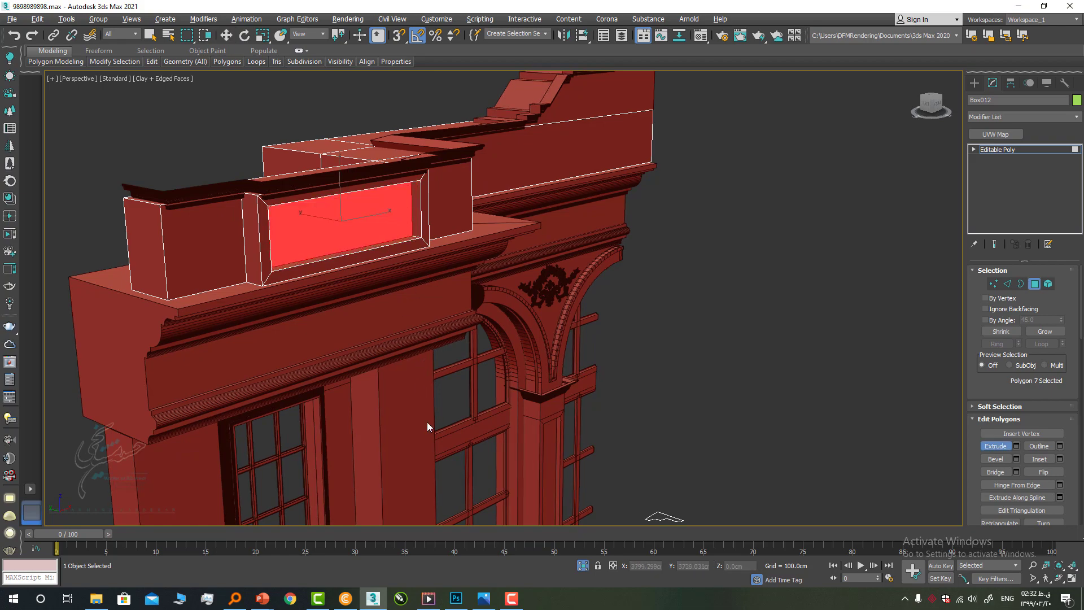
left_click(482, 599)
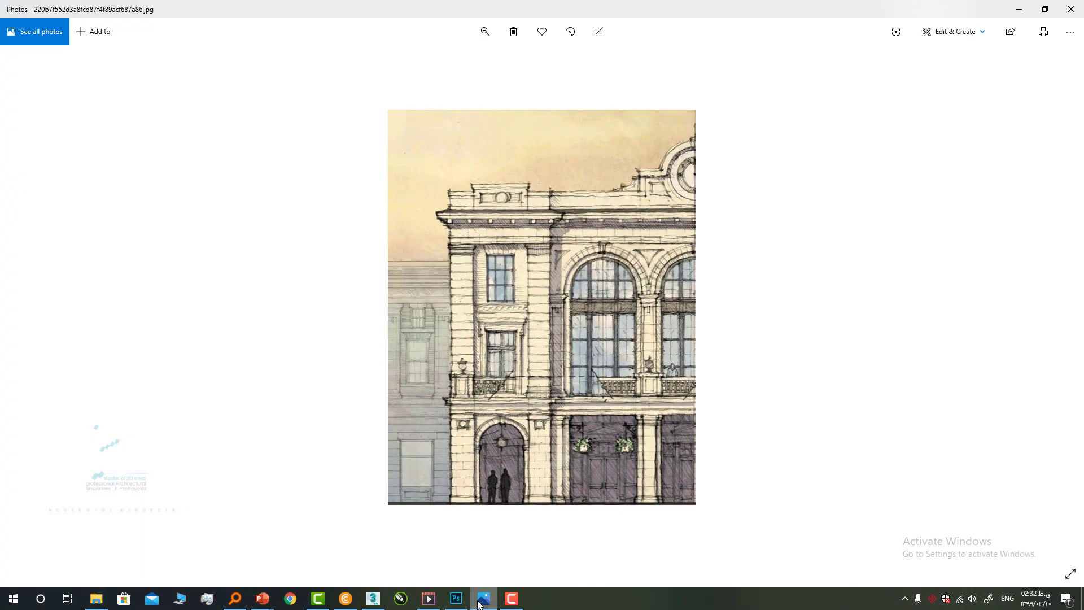
scroll(424, 207, "up", 3)
middle_click_drag(424, 207, 387, 189, "alt")
key("w")
middle_click_drag(460, 192, 420, 168, "alt")
left_click(473, 134)
left_click(1015, 150)
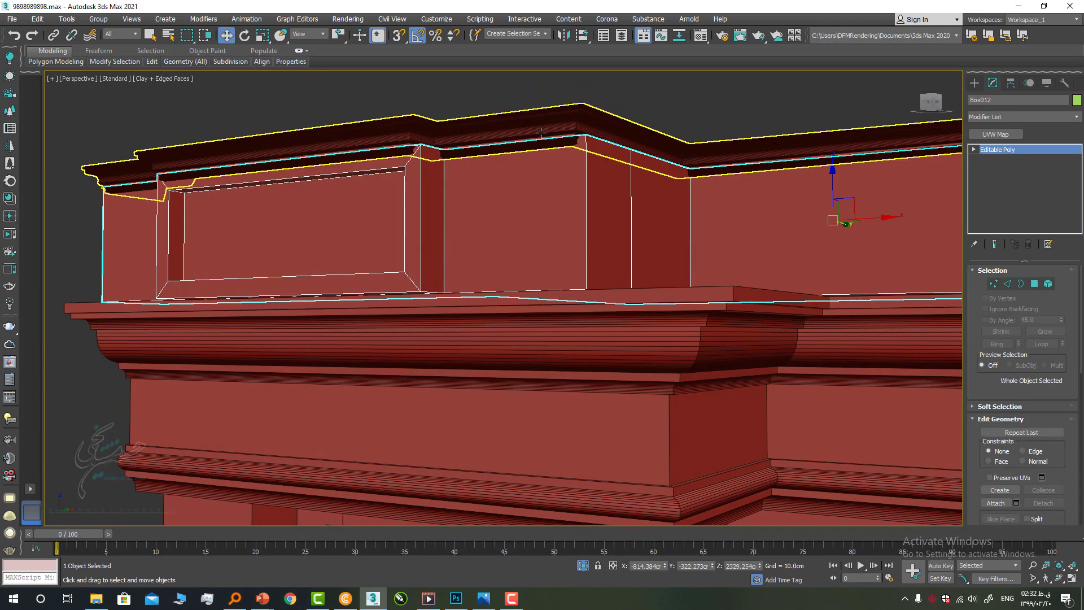
Step: Move the moulding path's vertex pairs at the panel block's right edge and the parapet's right corner outward along X
left_click(540, 131)
scroll(444, 133, "up", 6)
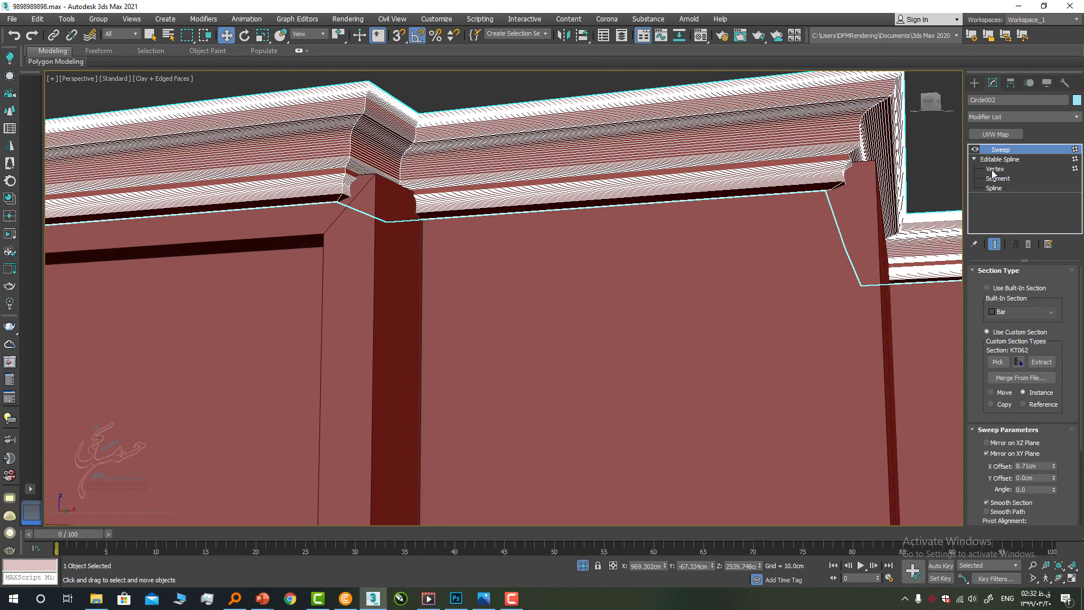
left_click(995, 169)
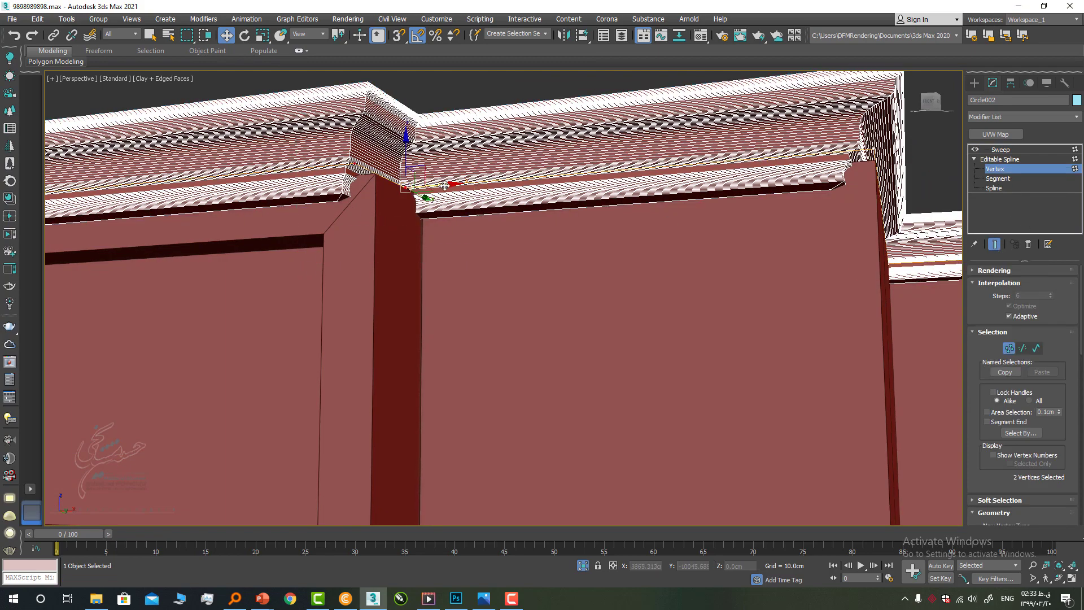
left_click_drag(445, 186, 486, 182)
scroll(699, 220, "down", 2)
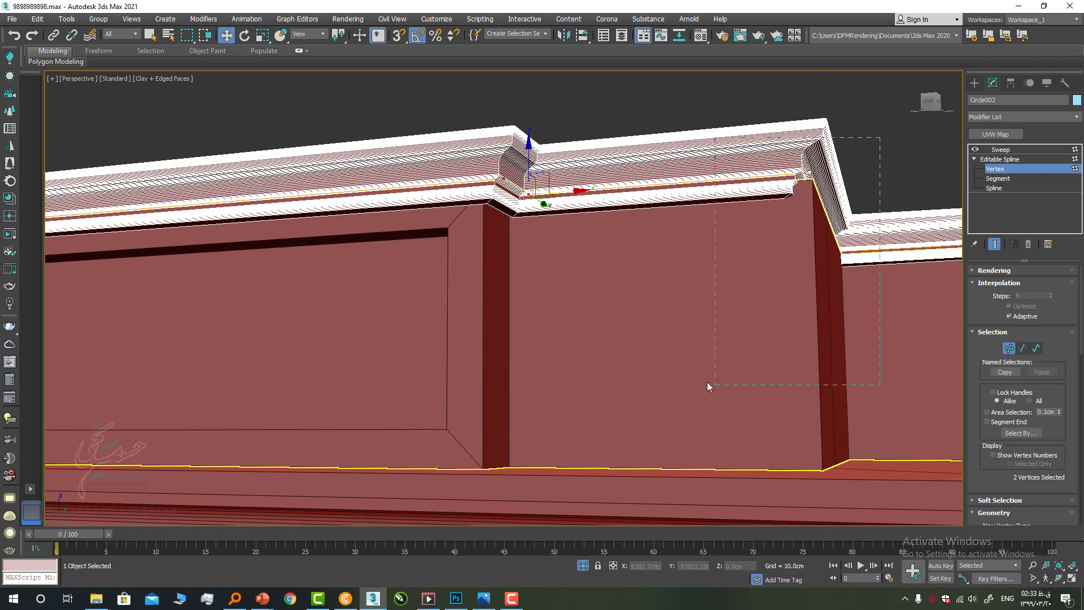
left_click_drag(890, 249, 913, 242)
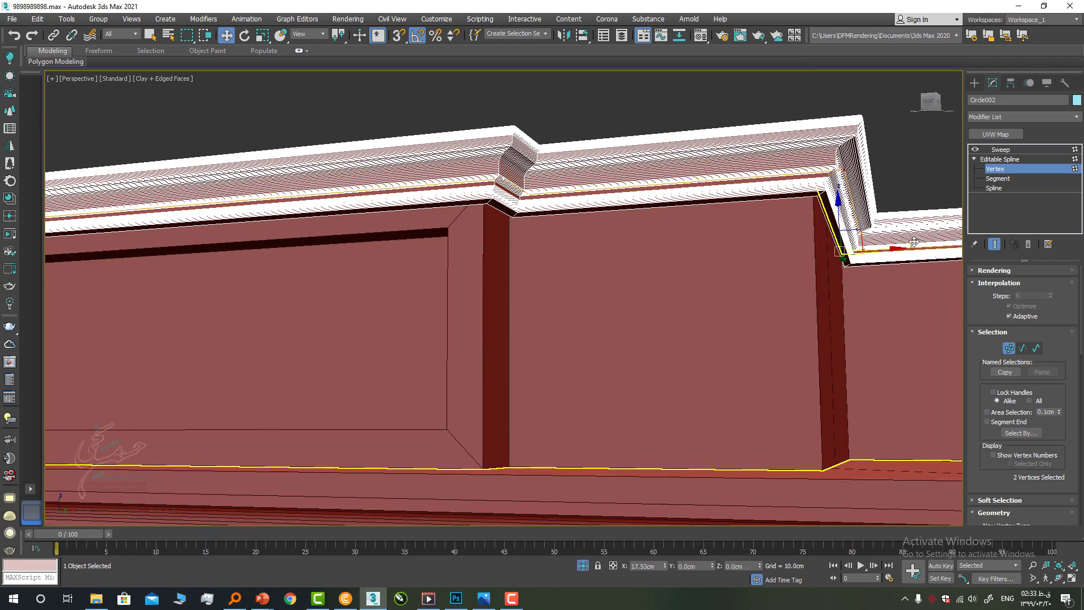
Step: Move the moulding path's vertex pairs at the parapet's left corner and panel block's left edge outward along X, and return to the Sweep level
scroll(804, 268, "down", 3)
middle_click_drag(805, 268, 835, 249, "alt")
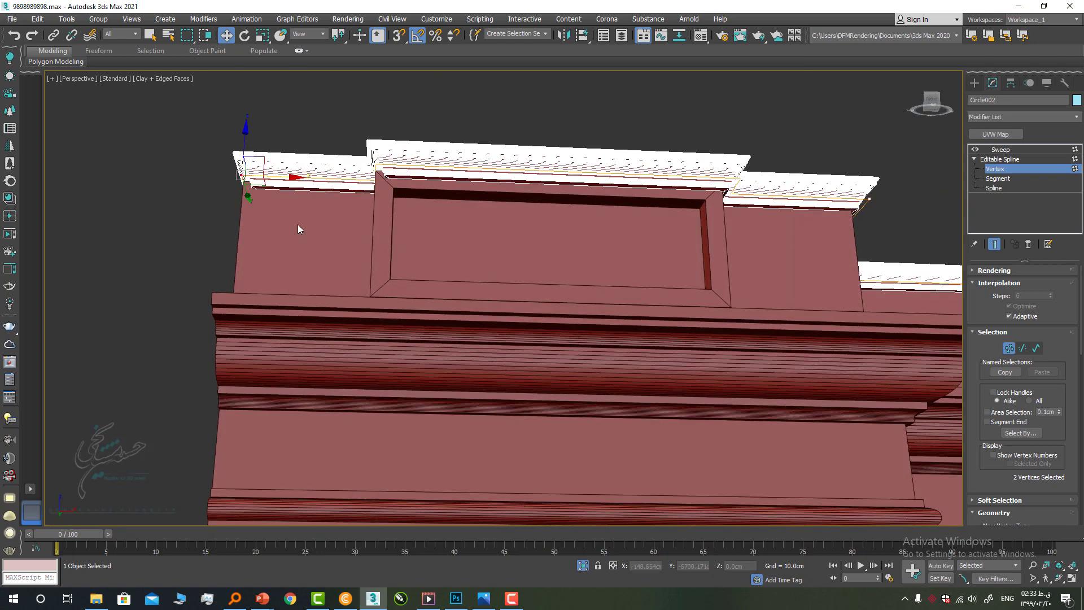
left_click_drag(281, 181, 270, 182)
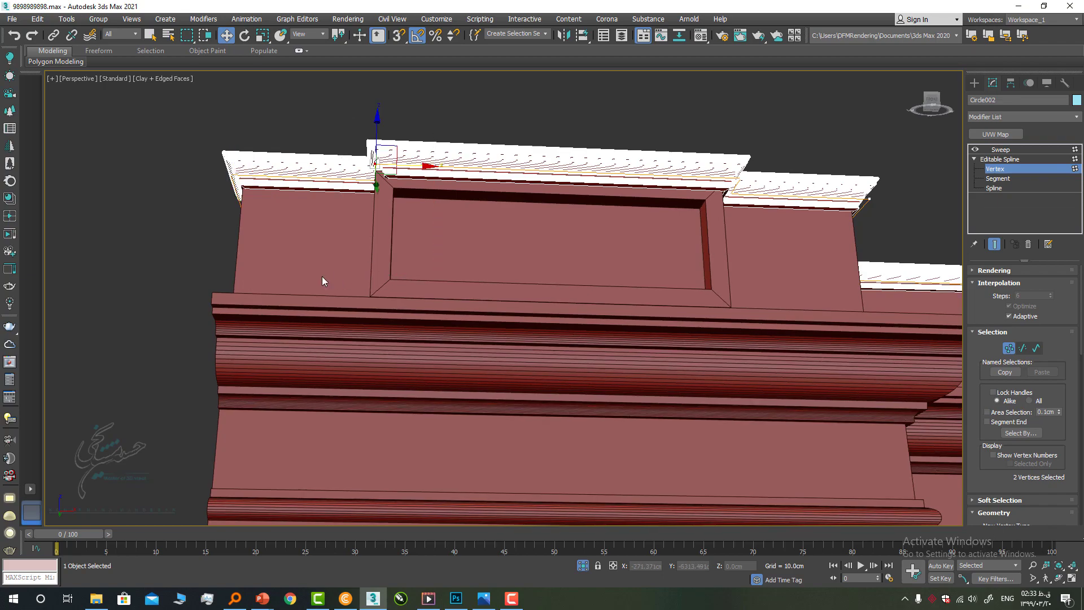
left_click_drag(414, 166, 399, 167)
scroll(662, 243, "down", 3)
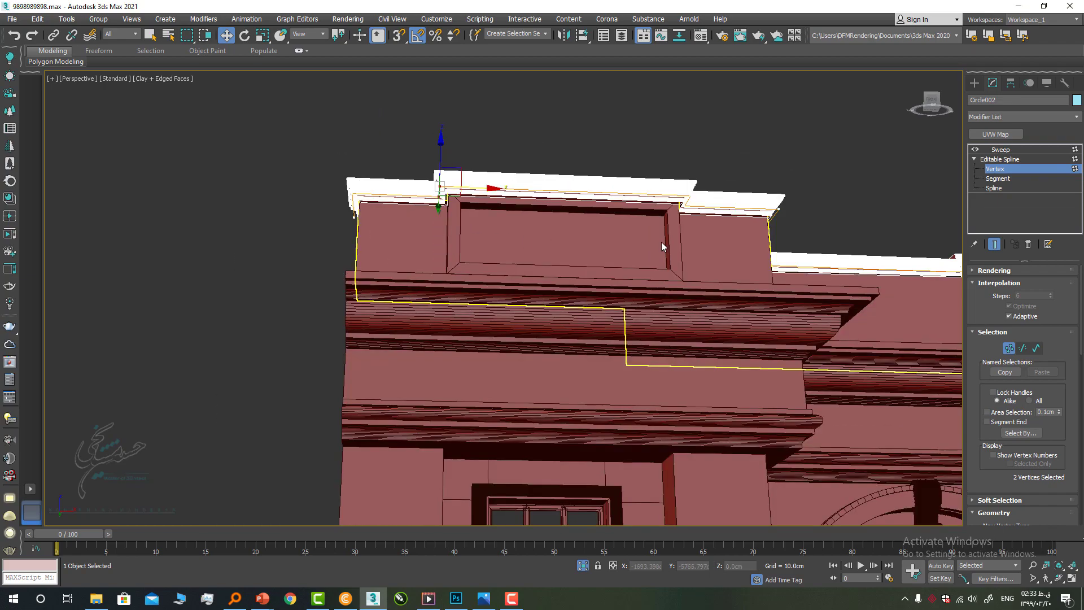
middle_click_drag(662, 243, 669, 256, "alt")
middle_click_drag(669, 256, 638, 320)
left_click(1013, 150)
scroll(615, 296, "down", 2)
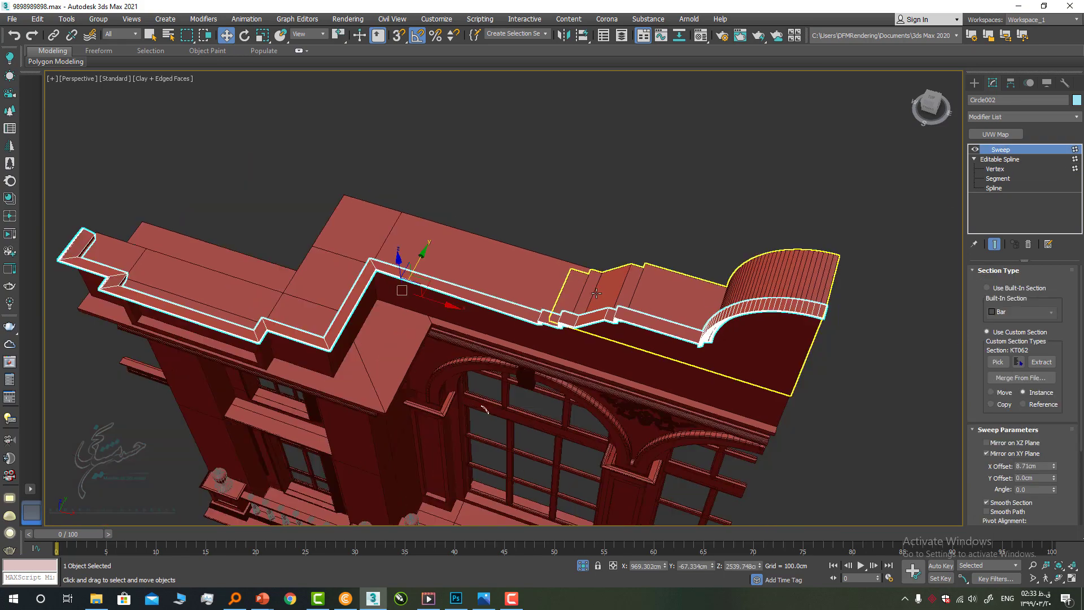
Step: Examine the parapet from several angles and compare its stepped, arched ornament with the reference drawing in Photos
middle_click_drag(678, 361, 692, 268, "alt")
left_click(739, 306)
middle_click_drag(692, 269, 373, 183)
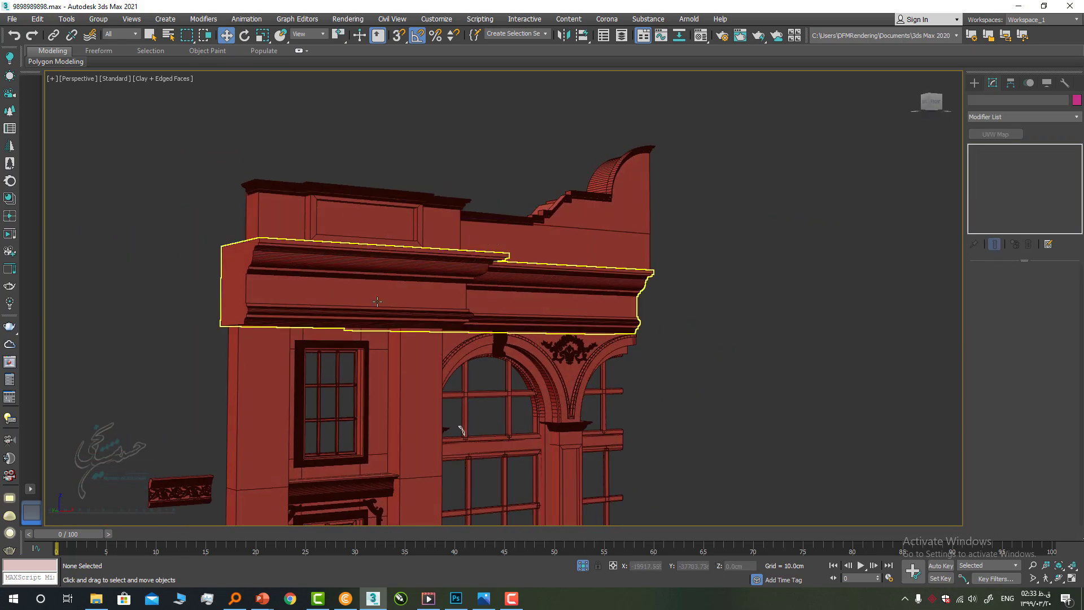
middle_click_drag(649, 276, 541, 237)
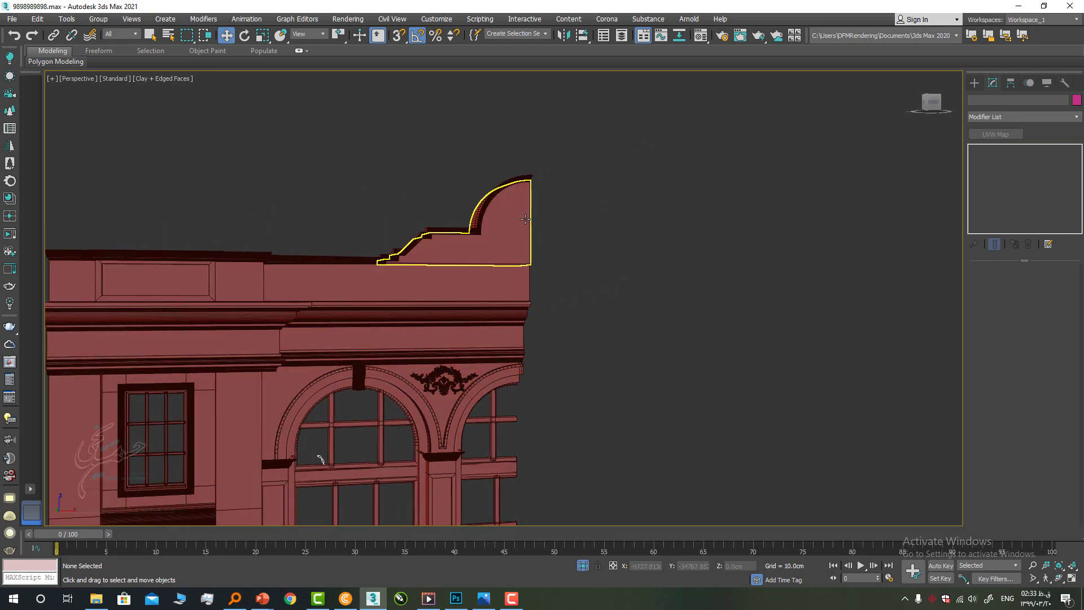
key("alt+Tab")
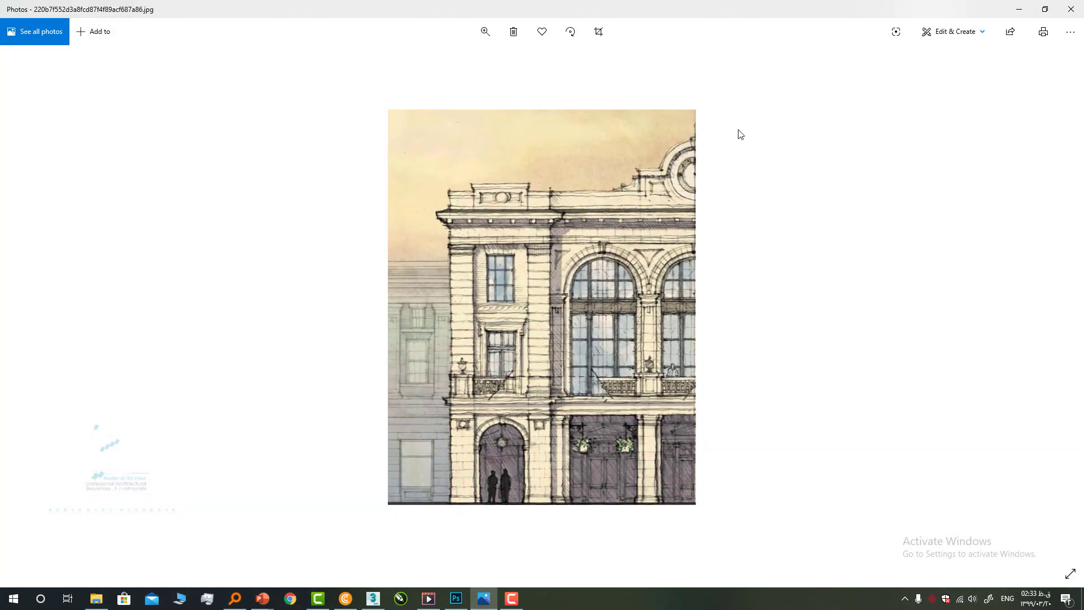
scroll(741, 134, "up", 3)
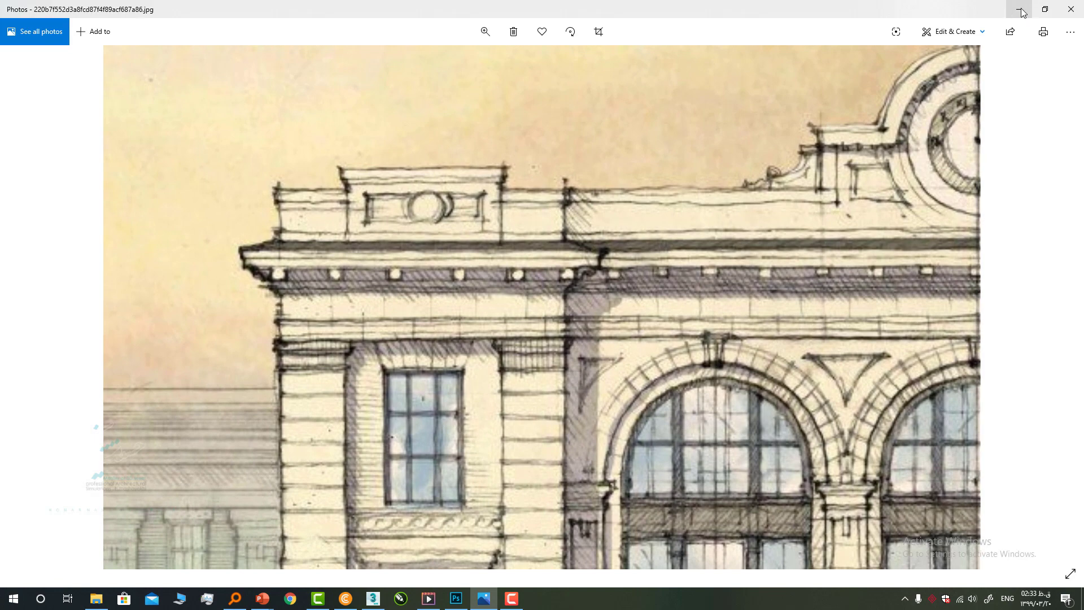
left_click(1020, 9)
Step: Bend the sloping segment of the stepped ornament's extruded outline into a concave curve in the front view
scroll(537, 229, "up", 4)
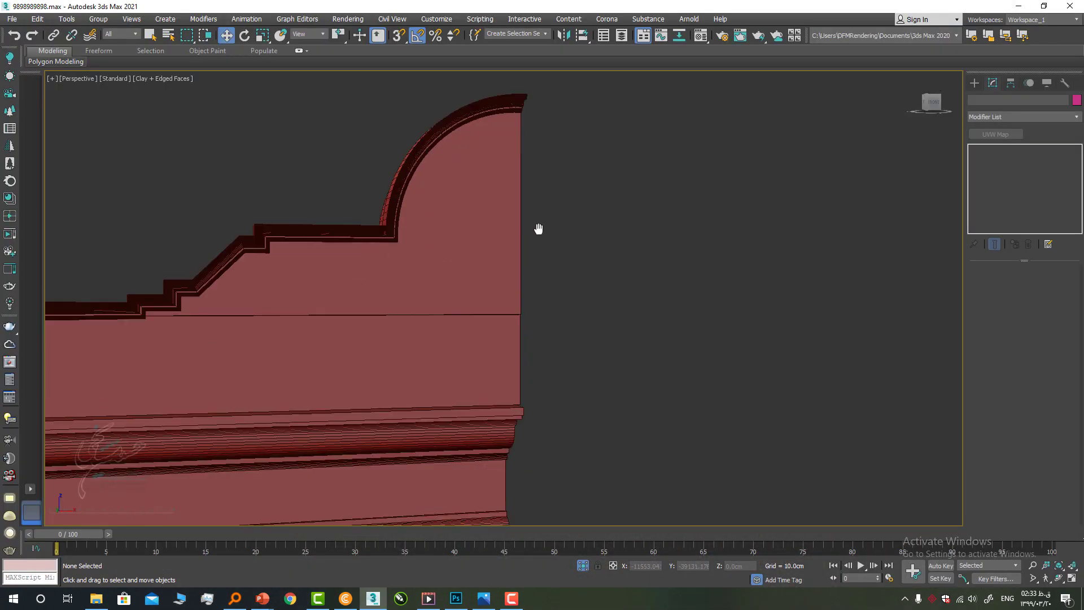
left_click(238, 263)
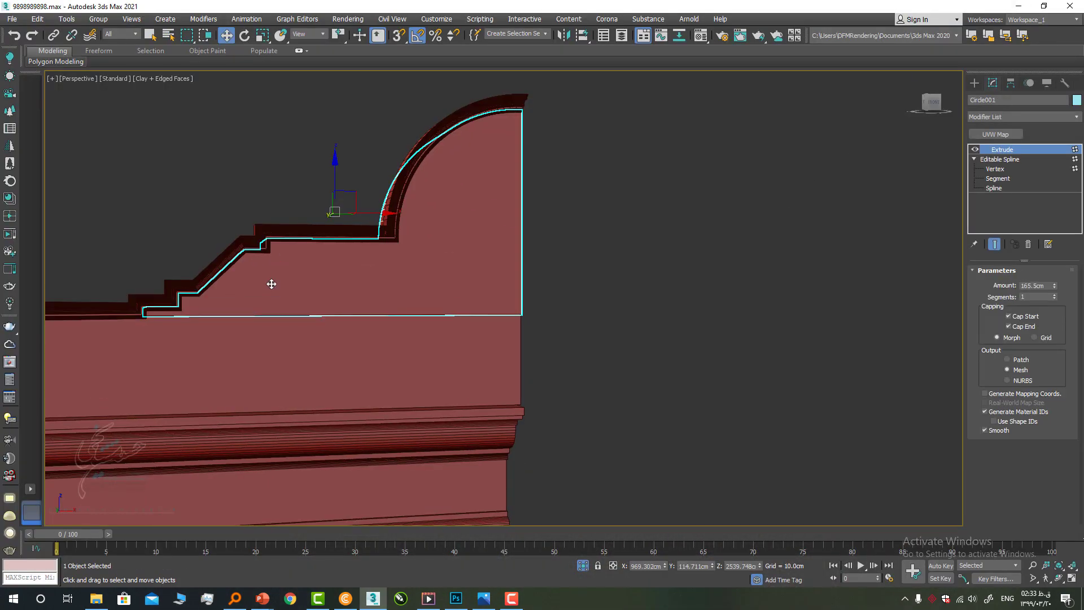
scroll(271, 283, "up", 3)
key("f")
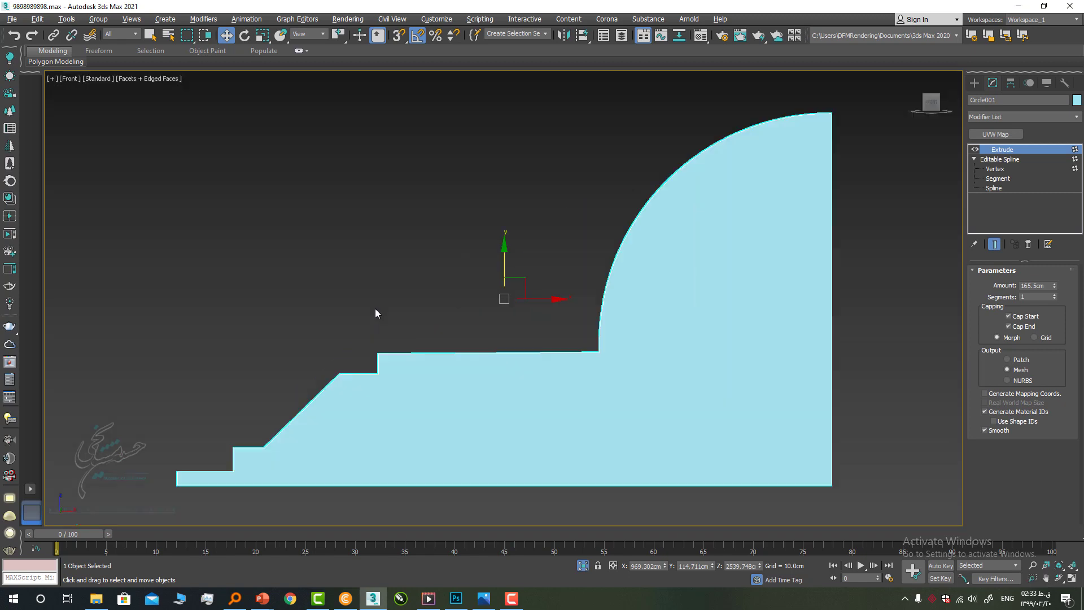
scroll(446, 294, "up", 2)
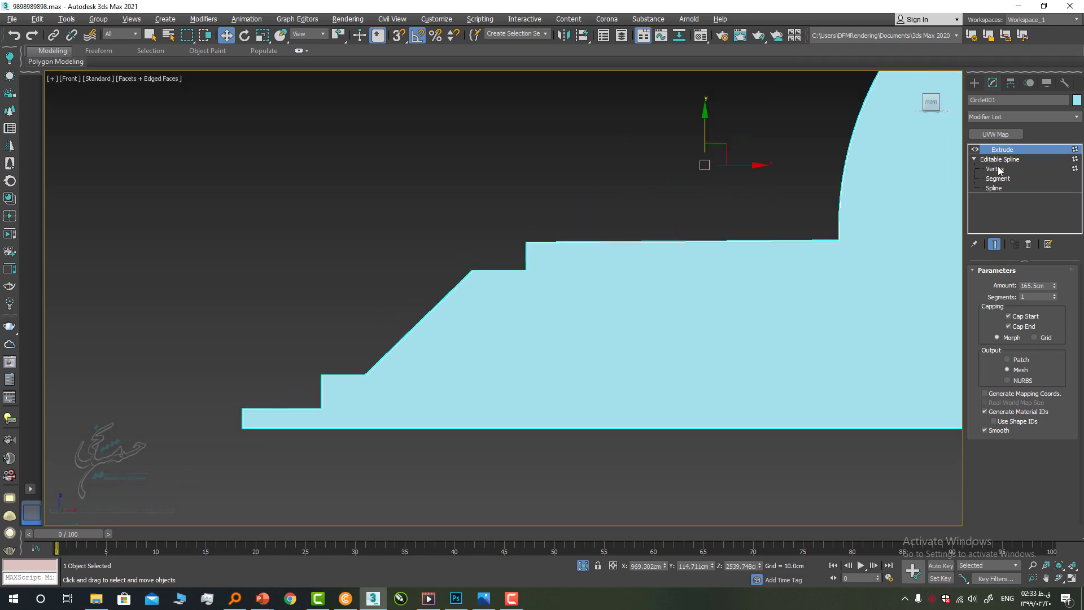
left_click(995, 169)
right_click(462, 274)
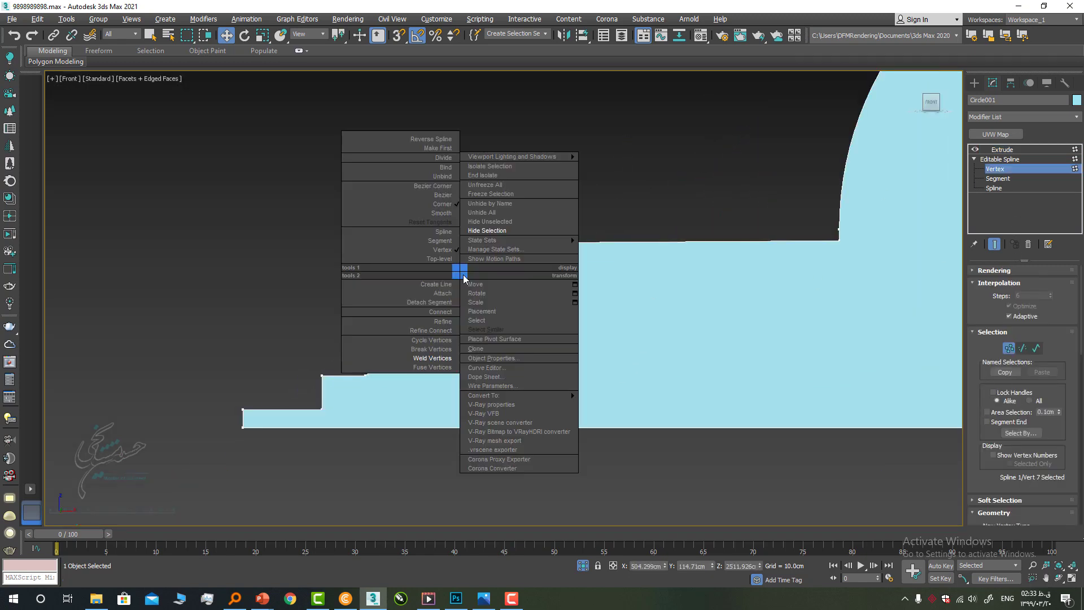
left_click(433, 193)
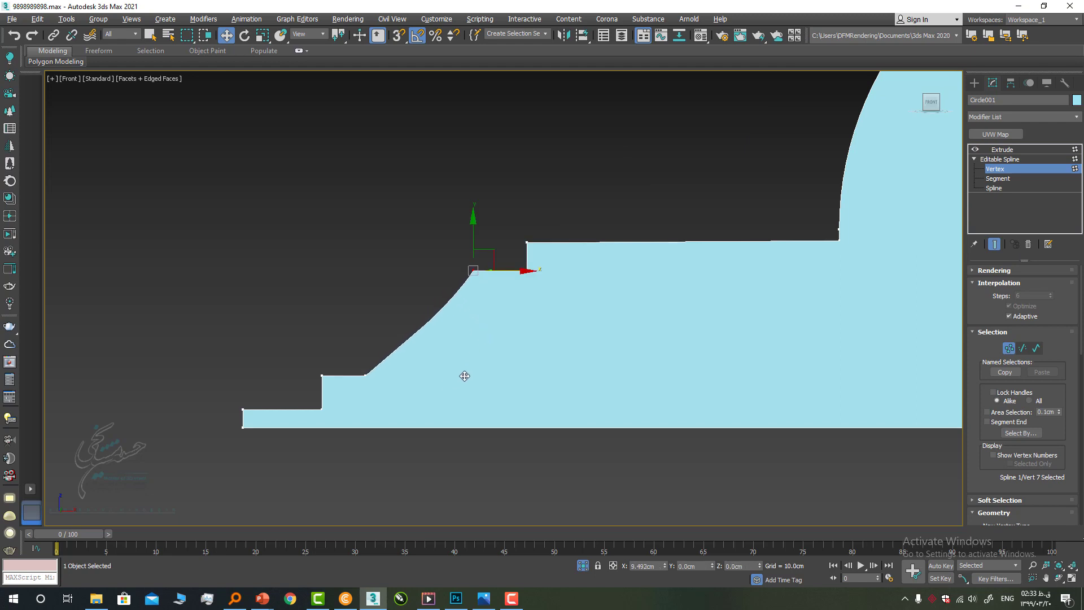
left_click_drag(493, 252, 466, 258)
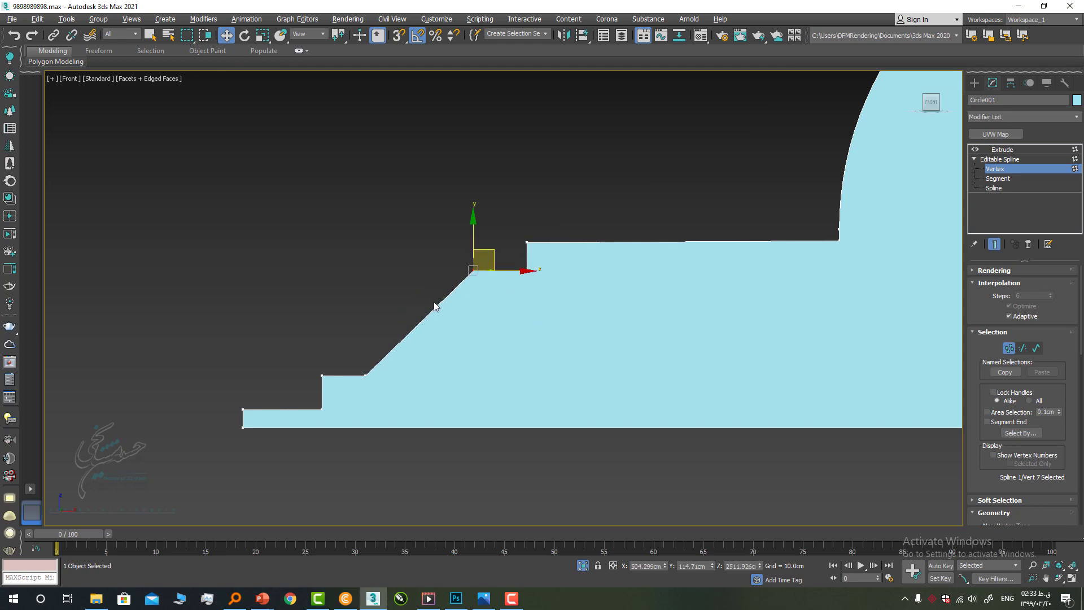
left_click_drag(437, 306, 453, 345)
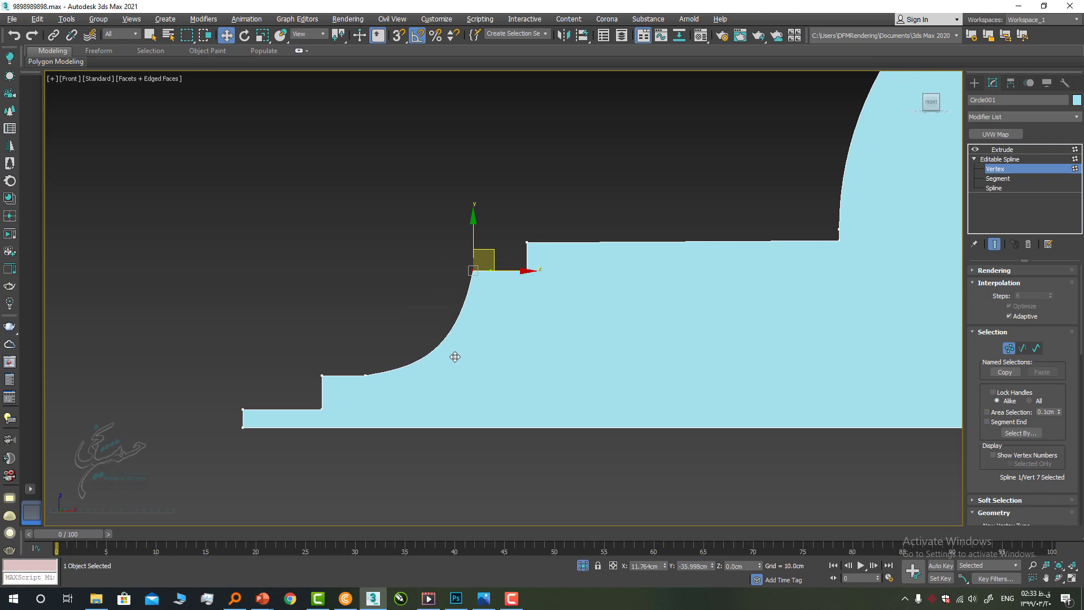
Step: End the isolation and bend the moulding path's sloping segment into a concave Bezier curve matching the ornament's outline
left_click(1023, 149)
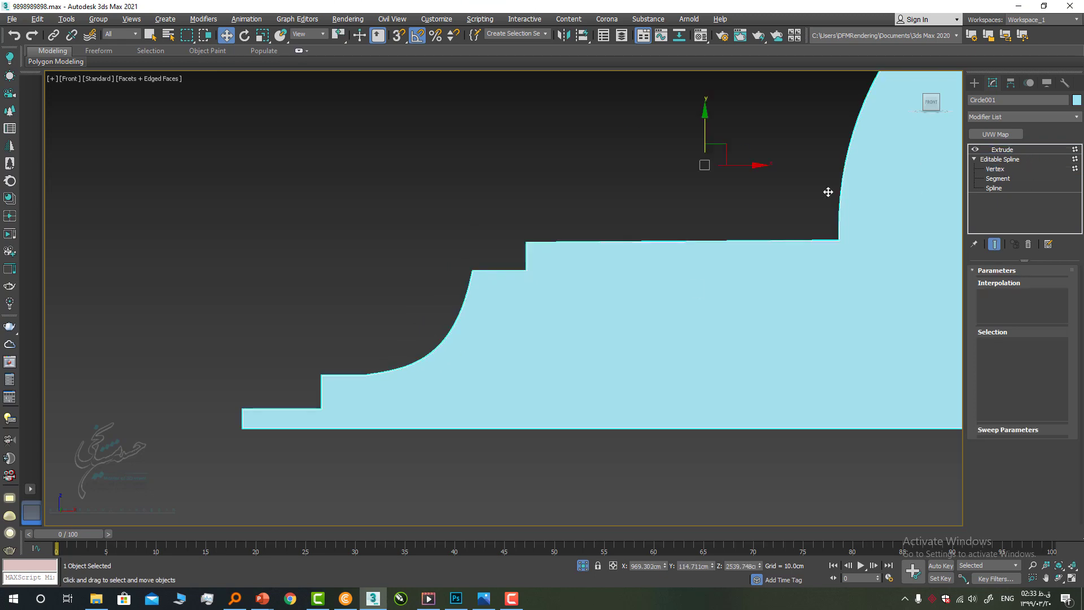
right_click(725, 225)
left_click(735, 160)
left_click(487, 268)
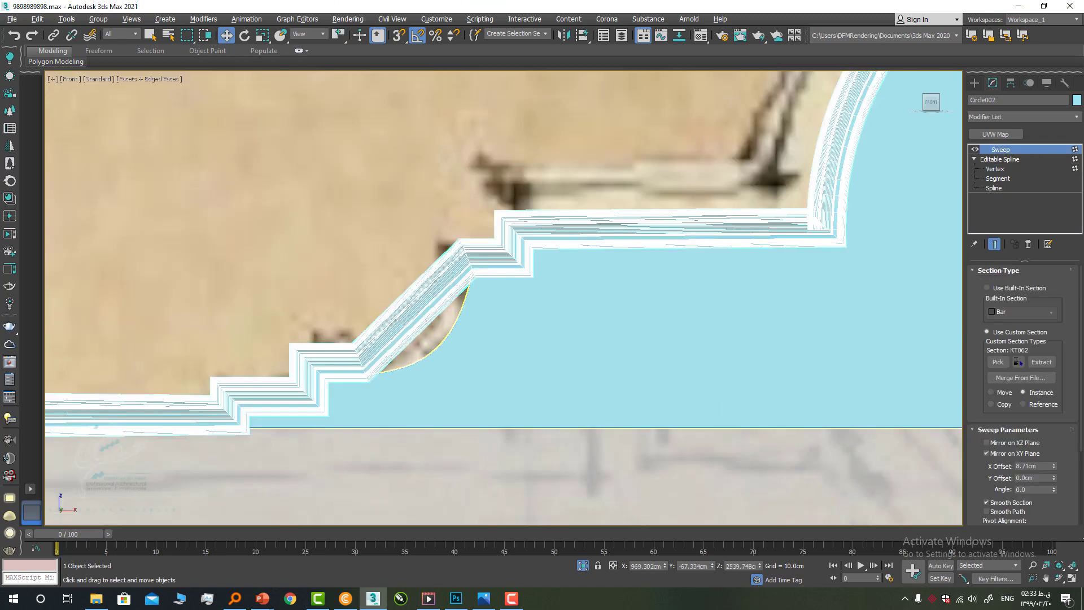
right_click(457, 282)
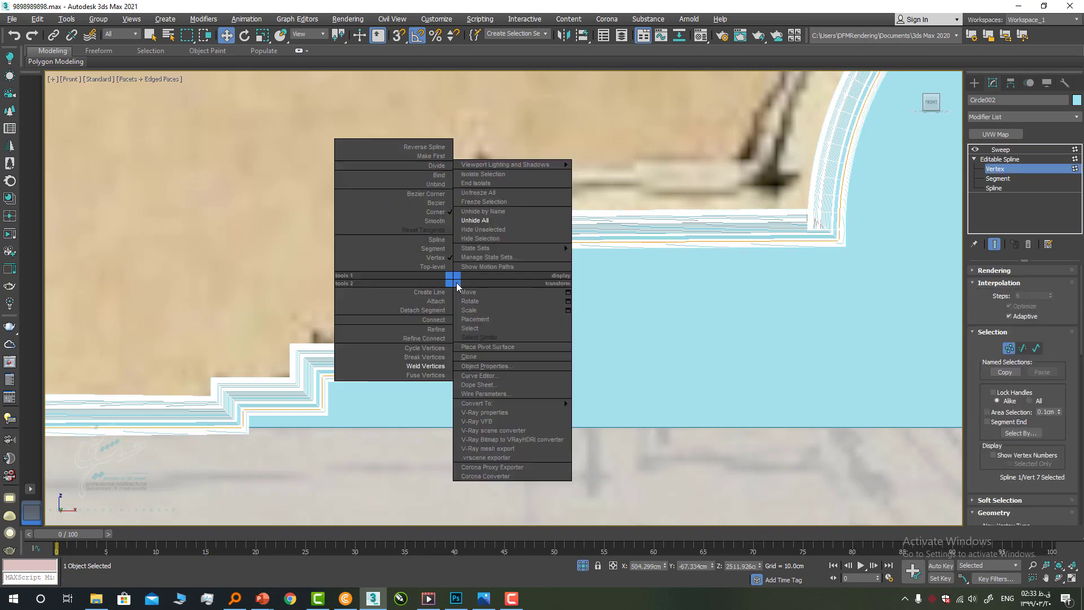
left_click(429, 196)
left_click_drag(439, 304, 470, 364)
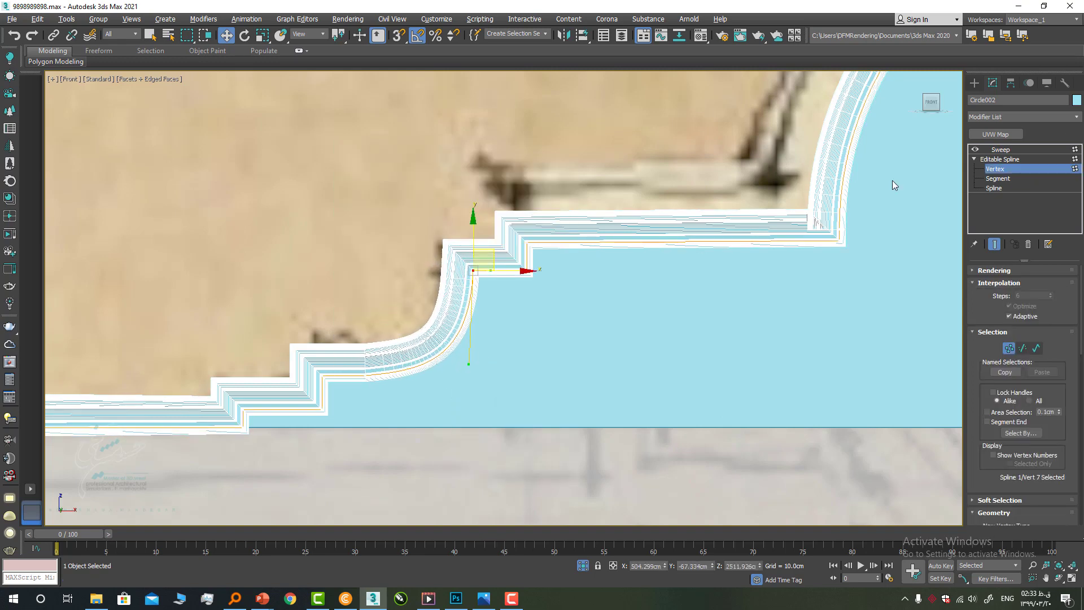
left_click(1031, 150)
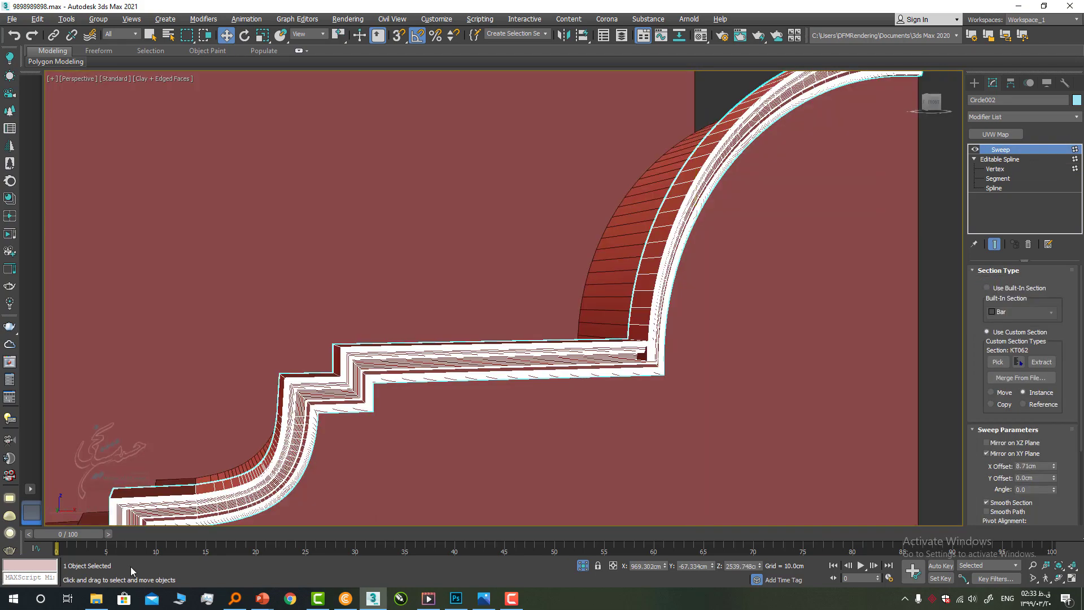
Step: Examine how the swept moulding follows the ornament's steps, concave curve and arch from several angles in the shaded perspective view
key("z")
left_click(803, 326)
key("F4")
scroll(618, 331, "up", 3)
middle_click_drag(618, 331, 412, 247, "alt")
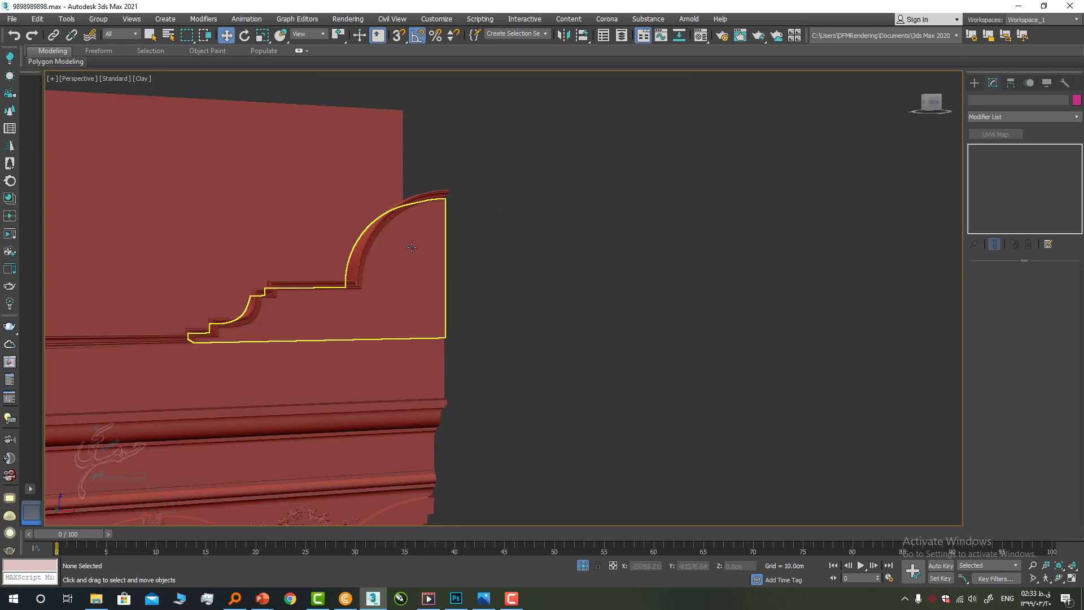
left_click(412, 247)
middle_click_drag(508, 274, 283, 246, "alt")
scroll(283, 246, "up", 3)
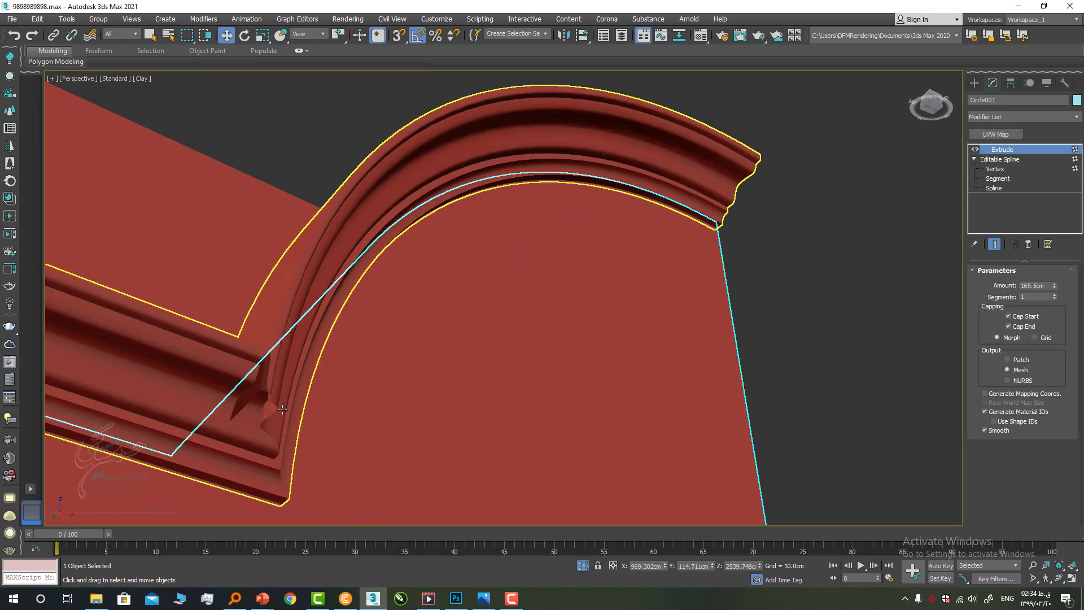
scroll(315, 387, "down", 2)
middle_click_drag(357, 349, 821, 363)
scroll(749, 358, "down", 3)
middle_click_drag(749, 357, 651, 392, "alt")
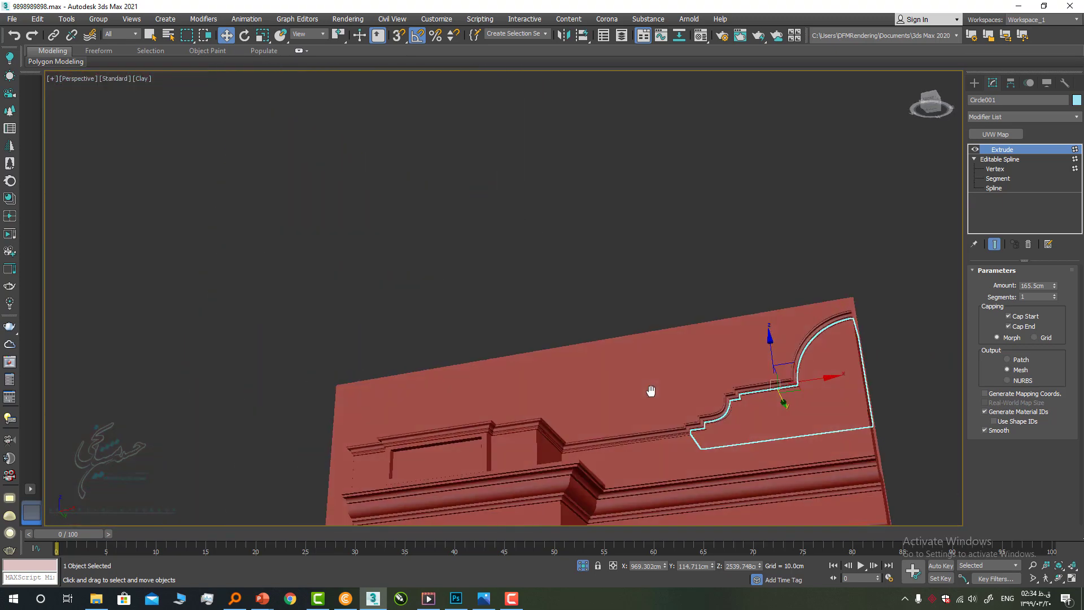
scroll(825, 333, "up", 2)
middle_click_drag(830, 331, 671, 238)
middle_click_drag(670, 238, 570, 236, "alt")
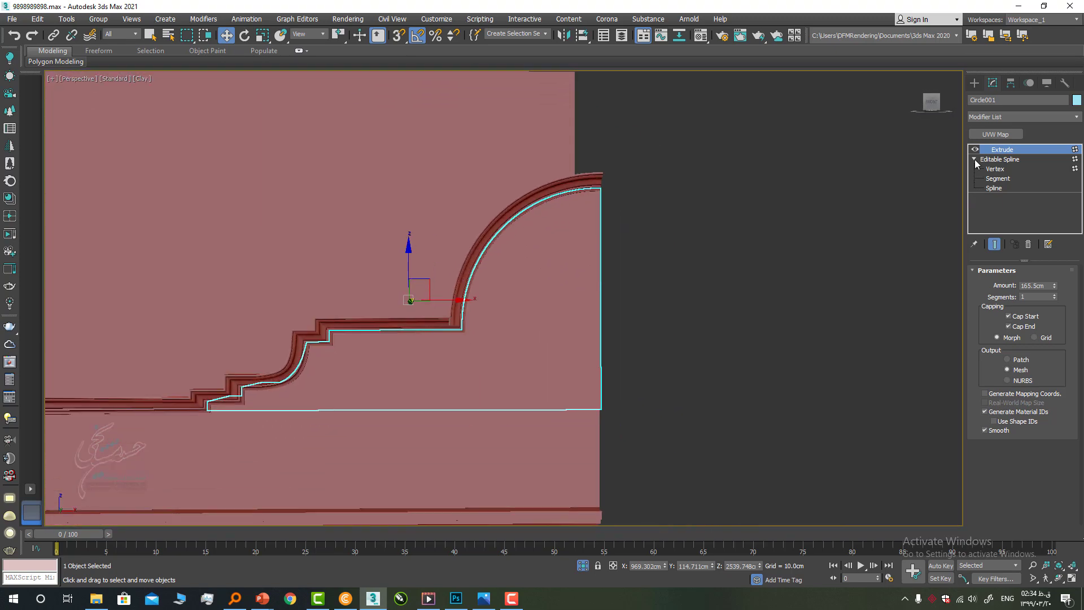
Step: Create a tube on the ornament's front face, centred on its right edge under the arch, with radii of about 172 and 143 cm
left_click(975, 84)
left_click(974, 100)
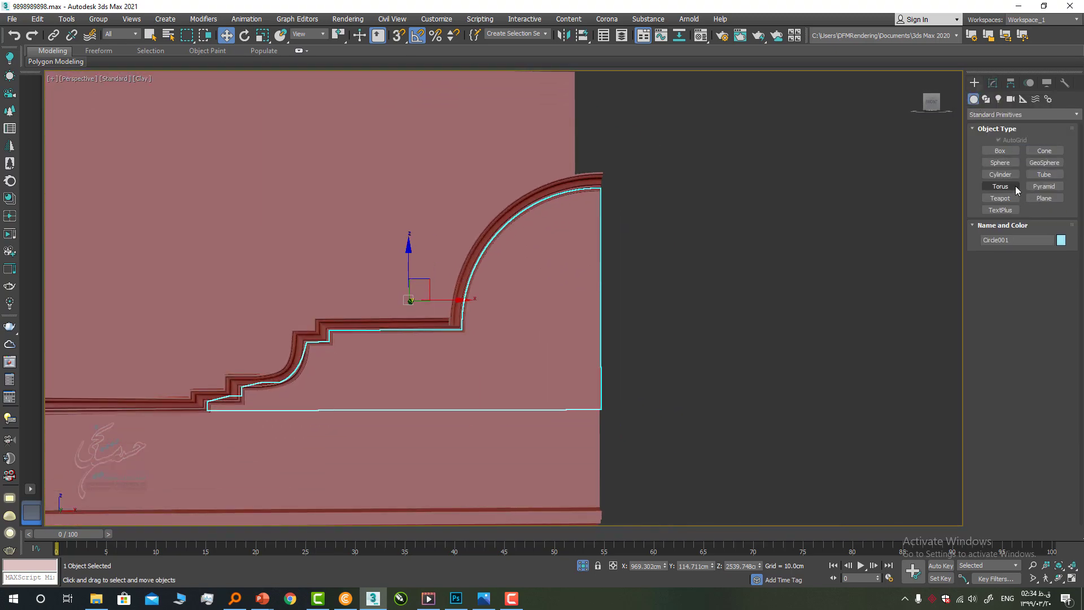
left_click(1044, 175)
left_click_drag(600, 298, 674, 226)
left_click(684, 277)
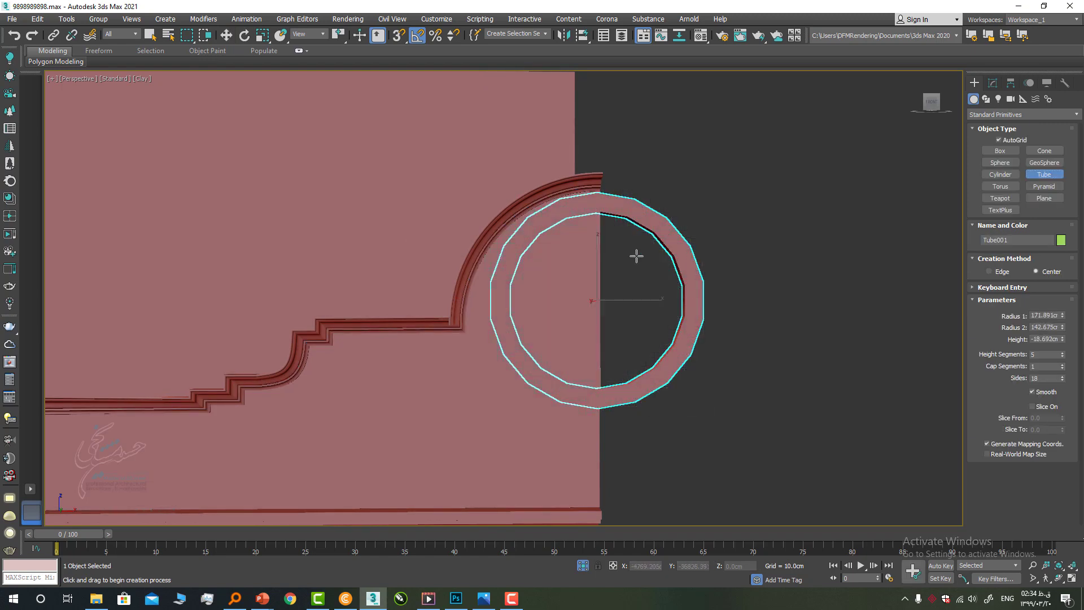
Step: Adjust the tube's radii and move it into position beneath the arched moulding
scroll(638, 254, "up", 2)
key("w")
left_click(993, 83)
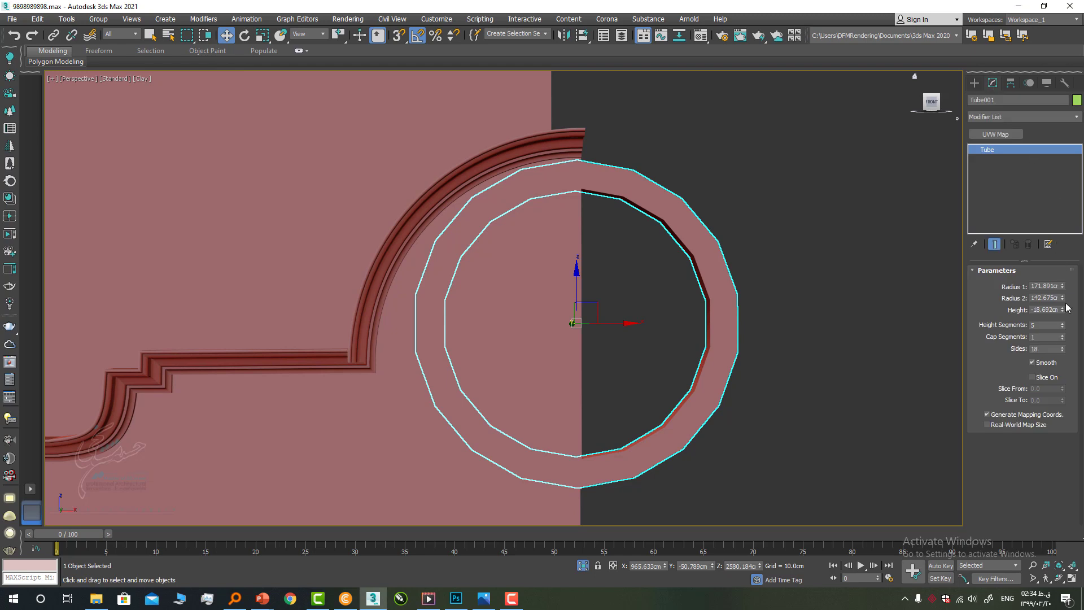
mouse_move(1060, 288)
left_mouse_down()
mouse_move(1066, 344)
mouse_move(1055, 301)
left_mouse_up()
left_click_drag(597, 316, 587, 329)
mouse_move(587, 329)
middle_mouse_down("alt")
mouse_move(568, 344)
mouse_move(581, 314)
middle_mouse_up("alt")
left_click(678, 328)
scroll(678, 328, "down", 6)
middle_click_drag(667, 326, 582, 316, "alt")
scroll(571, 326, "up", 3)
scroll(571, 326, "up", 3)
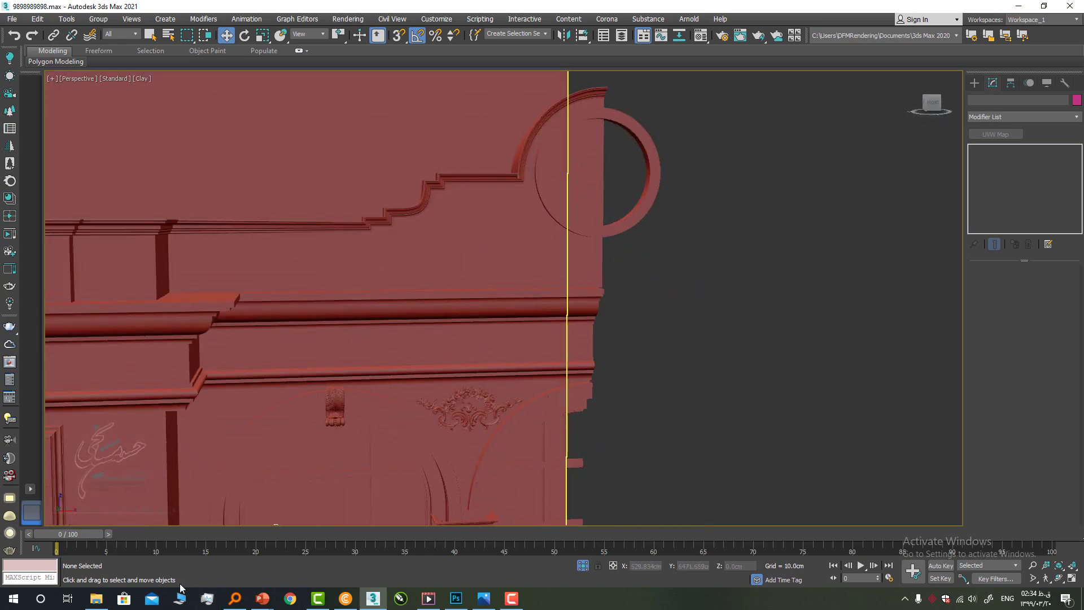
Step: Browse the Abzar Classic library's picture folders in File Explorer for a round rosette in OBJECT-D
left_click(106, 600)
key("BackSpace")
key("BackSpace")
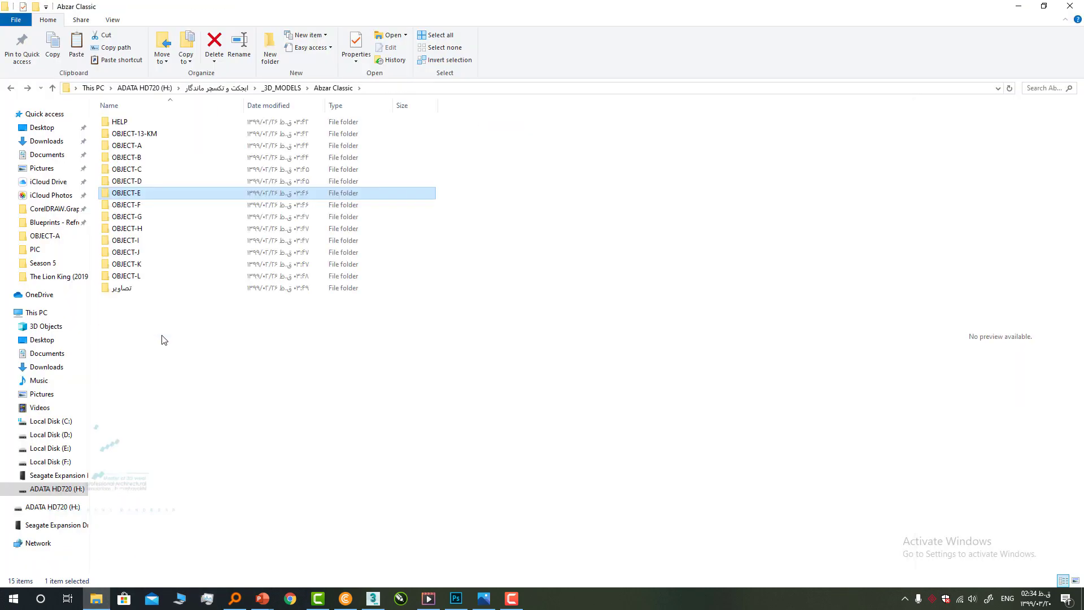
double_click(125, 289)
double_click(139, 196)
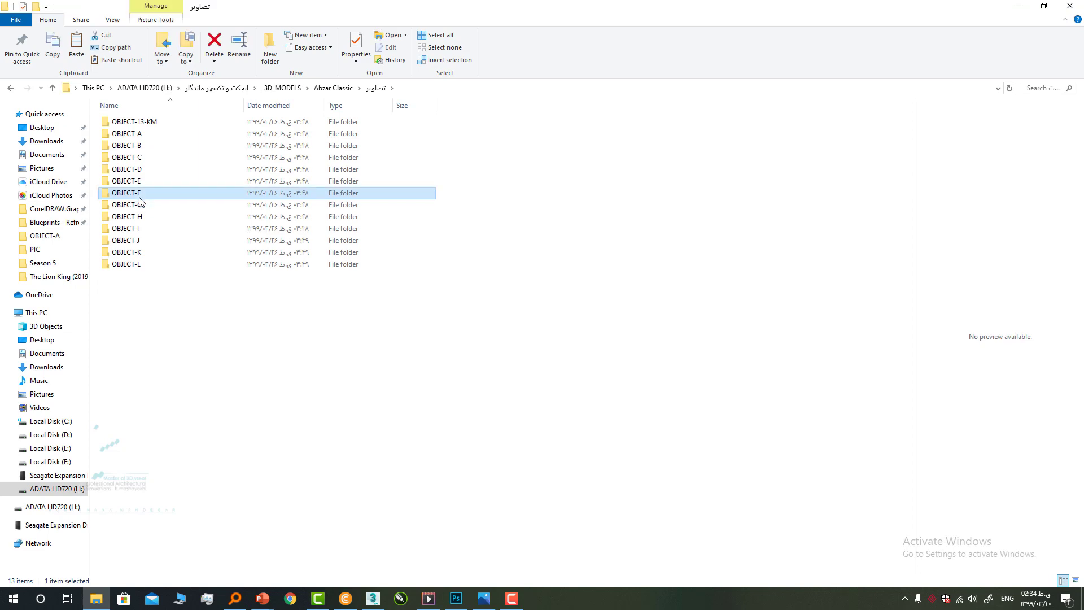
key("BackSpace")
key("Up")
key("Return")
key("BackSpace")
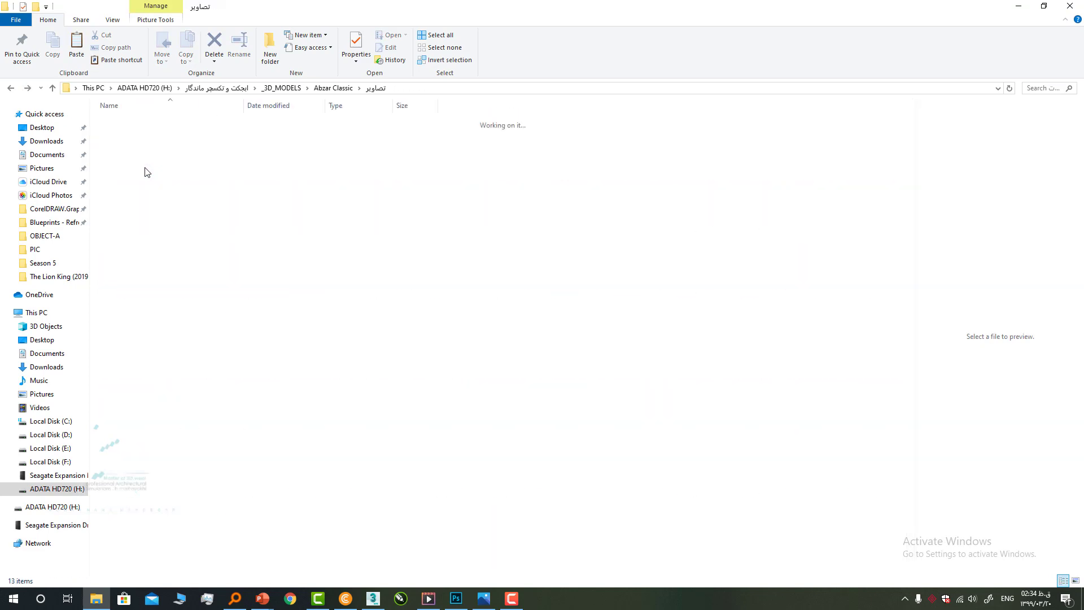
double_click(144, 169)
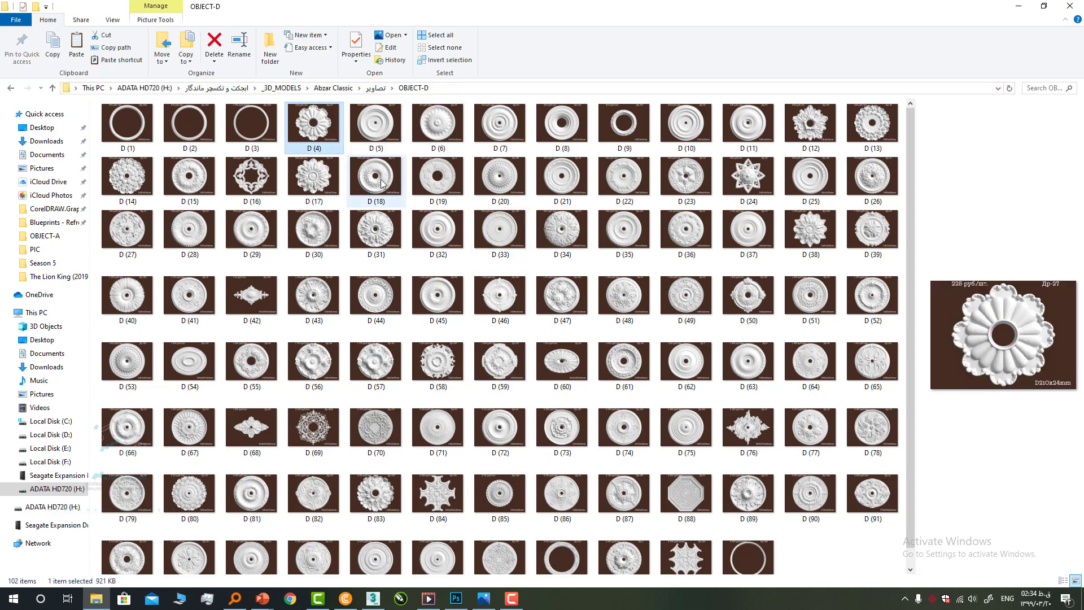
Step: Merge the rosette model from the library's OBJECT-D folder D (4) into the 3ds Max scene, auto-renaming its duplicate material
key("alt+Left")
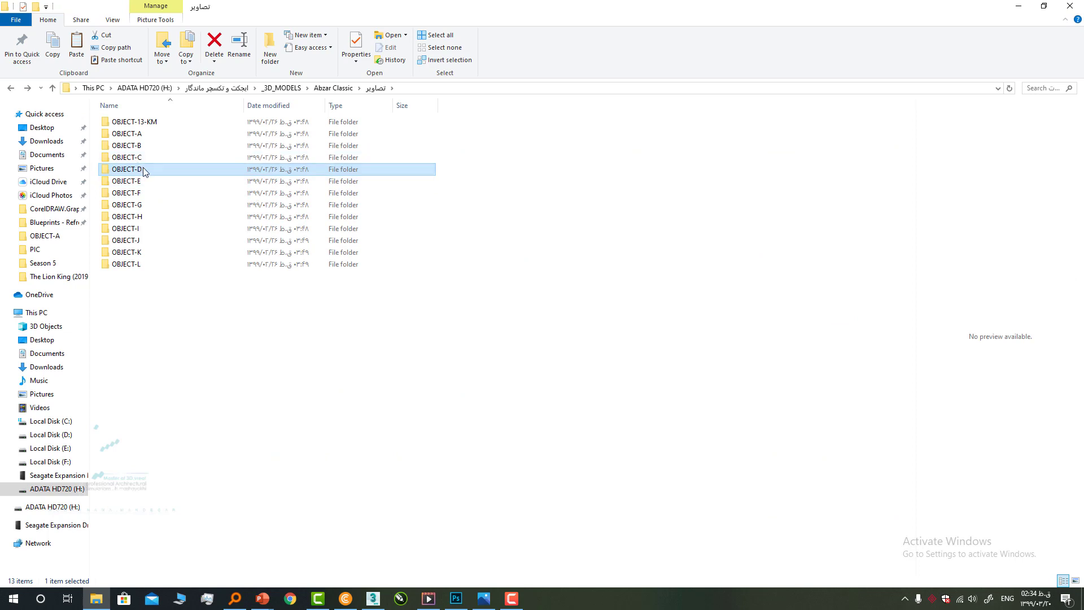
double_click(136, 181)
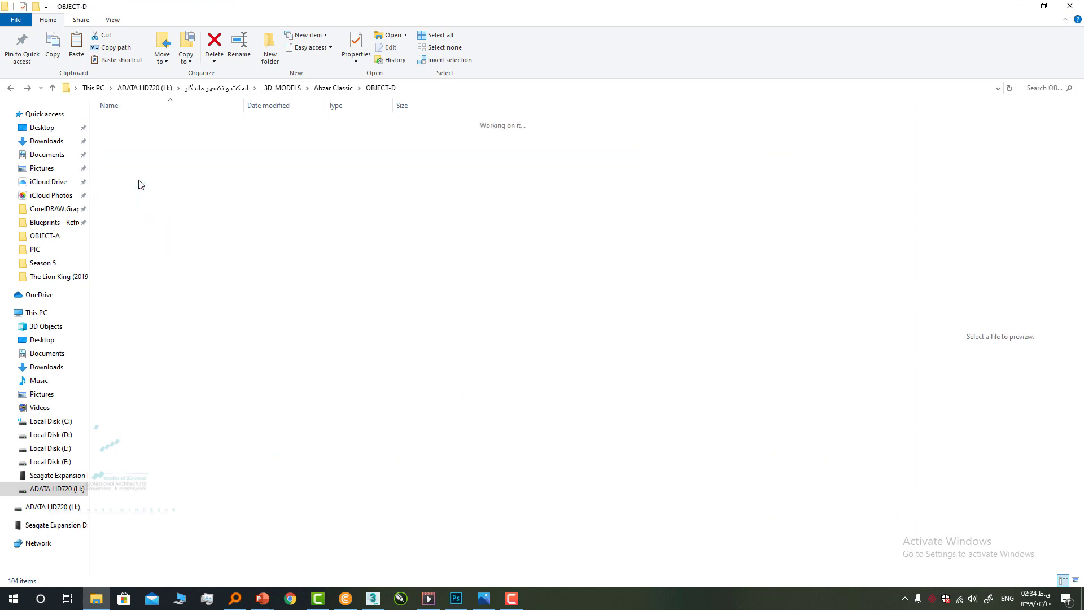
double_click(122, 157)
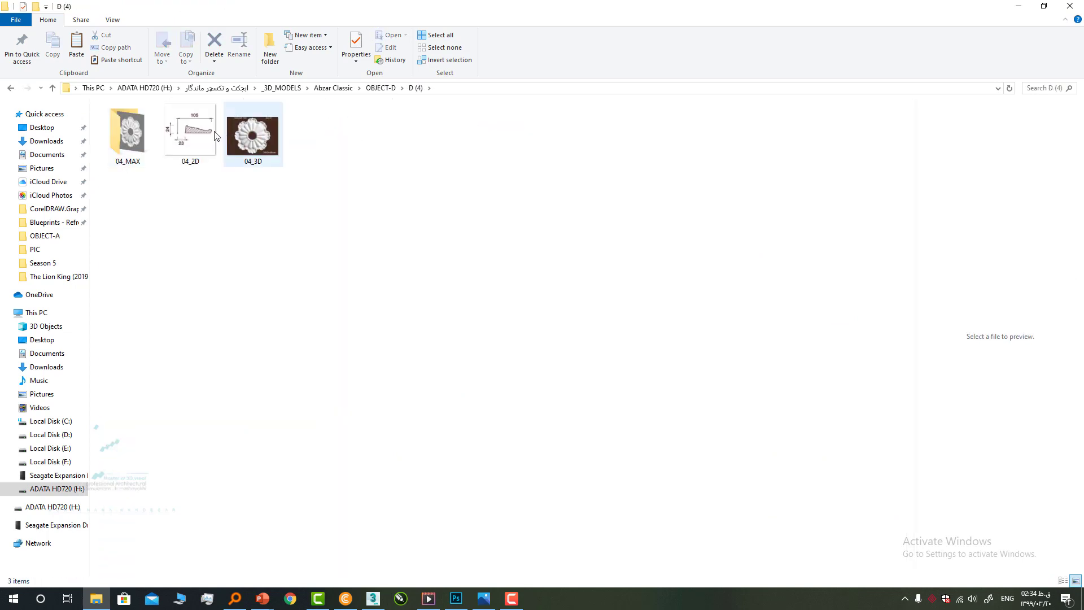
left_click(150, 130)
double_click(150, 129)
left_click_drag(126, 121, 595, 182)
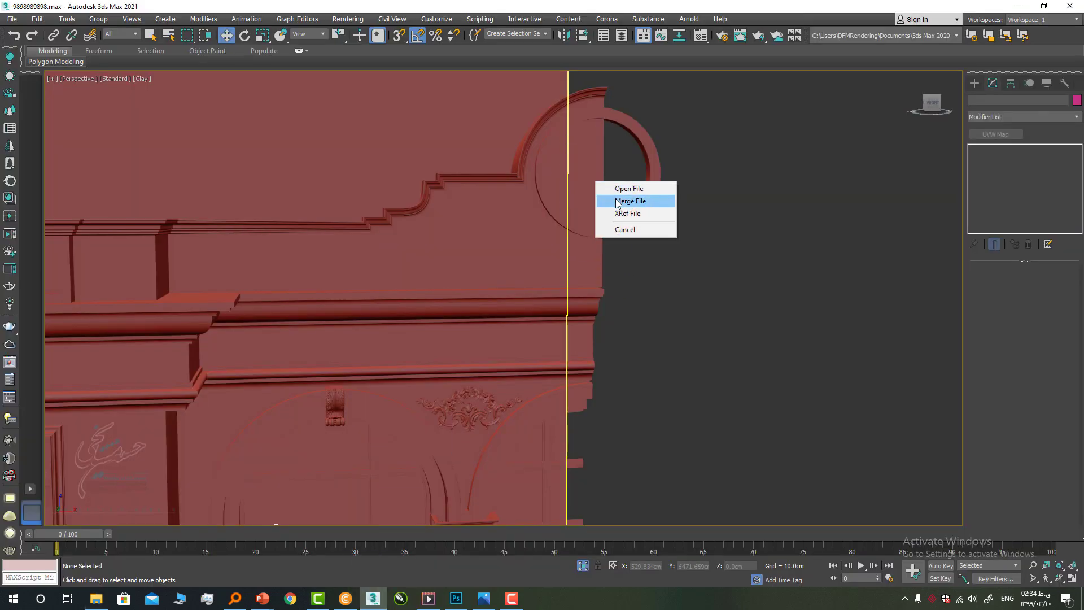
left_click(620, 201)
left_click(610, 390)
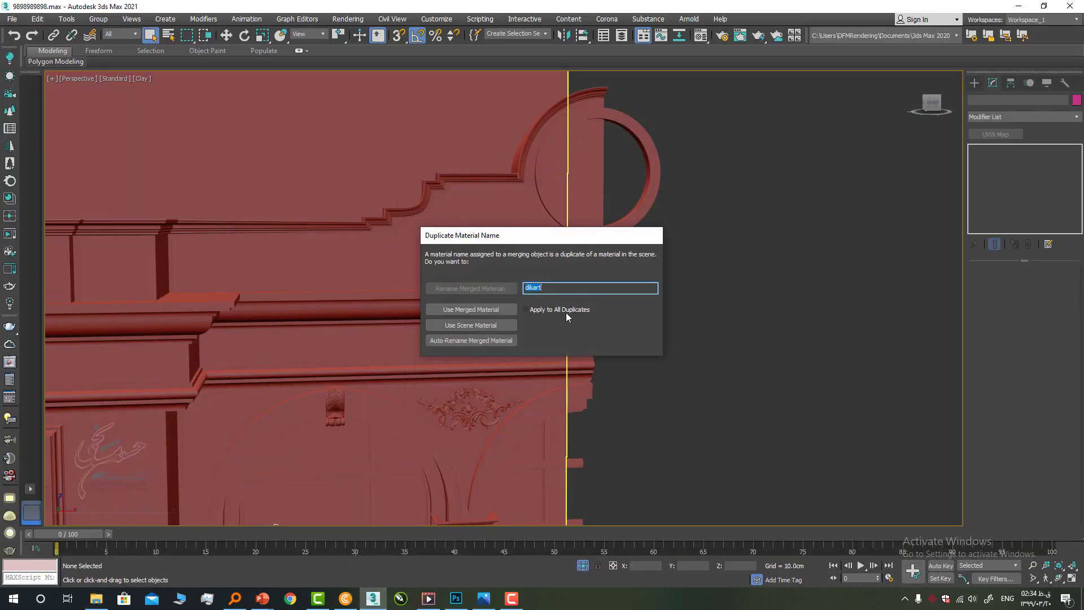
left_click(492, 341)
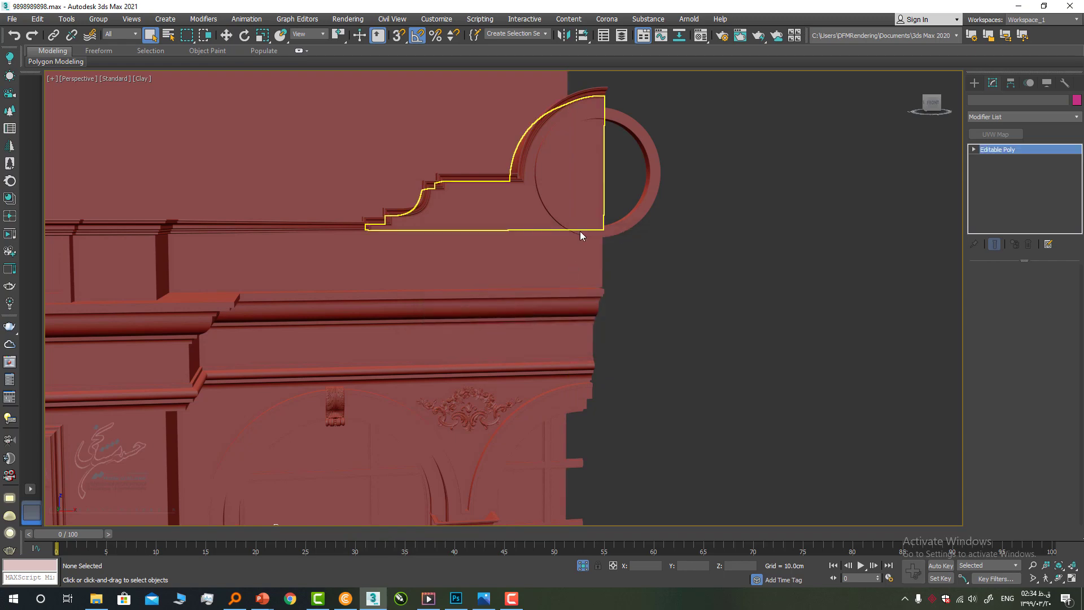
Step: Place the merged rosette on the arched ornament and enlarge it uniformly to fill the tube ring
left_click(590, 165)
key("r")
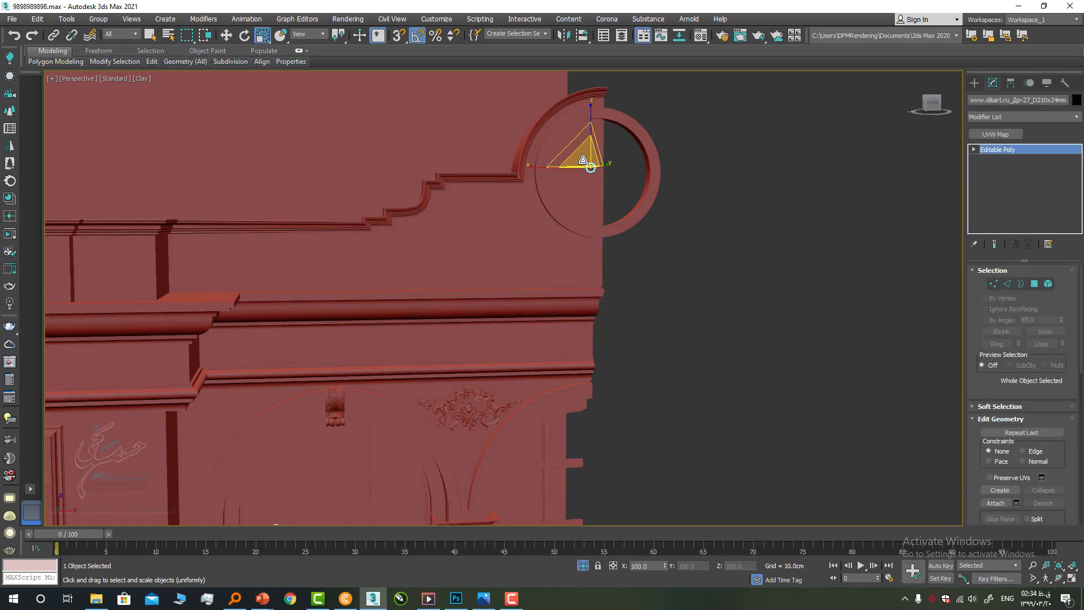
left_click_drag(698, 471, 768, 180)
middle_click_drag(697, 175, 678, 226, "alt")
Step: Align the rosette with the tube ring and shift it slightly along Y relative to the ornament's face
left_click(585, 36)
left_click(631, 120)
key("w")
scroll(580, 156, "up", 2)
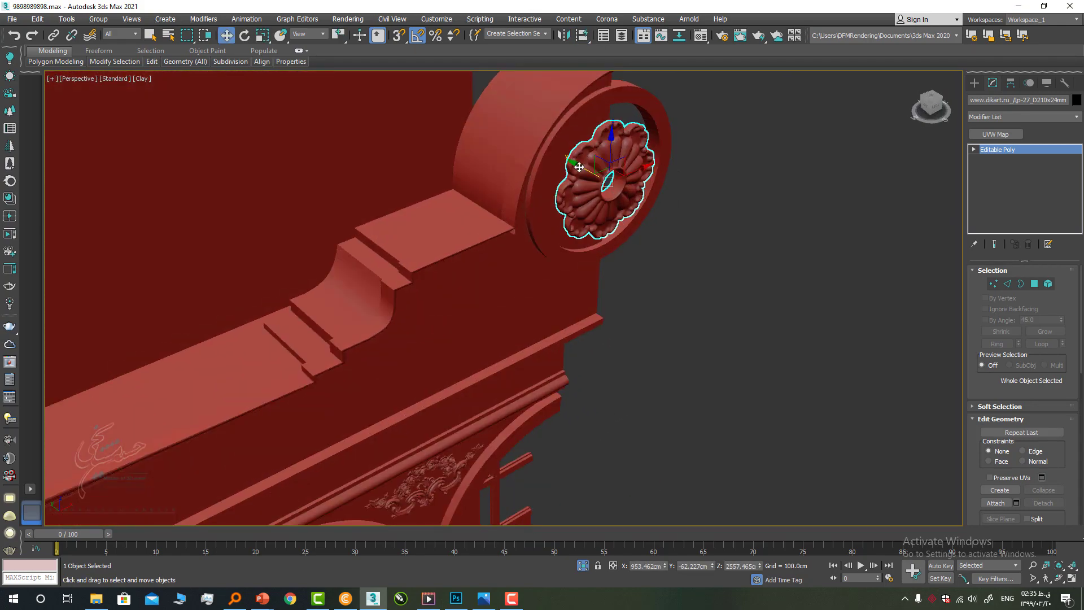
left_click_drag(577, 165, 575, 166)
Step: Examine the rosette and ring on the whole façade and compare them with the reference drawing in Photos
left_click(721, 256)
scroll(720, 256, "down", 10)
middle_click_drag(721, 256, 441, 212, "alt")
scroll(705, 213, "down", 3)
scroll(449, 186, "up", 5)
scroll(493, 201, "down", 5)
left_click(484, 598)
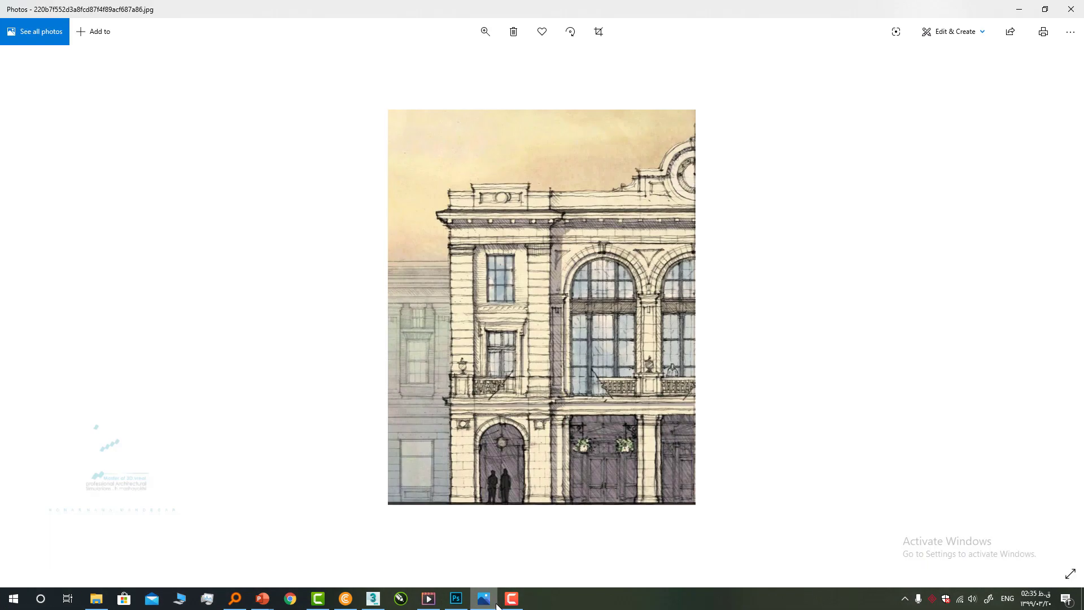
left_click(495, 603)
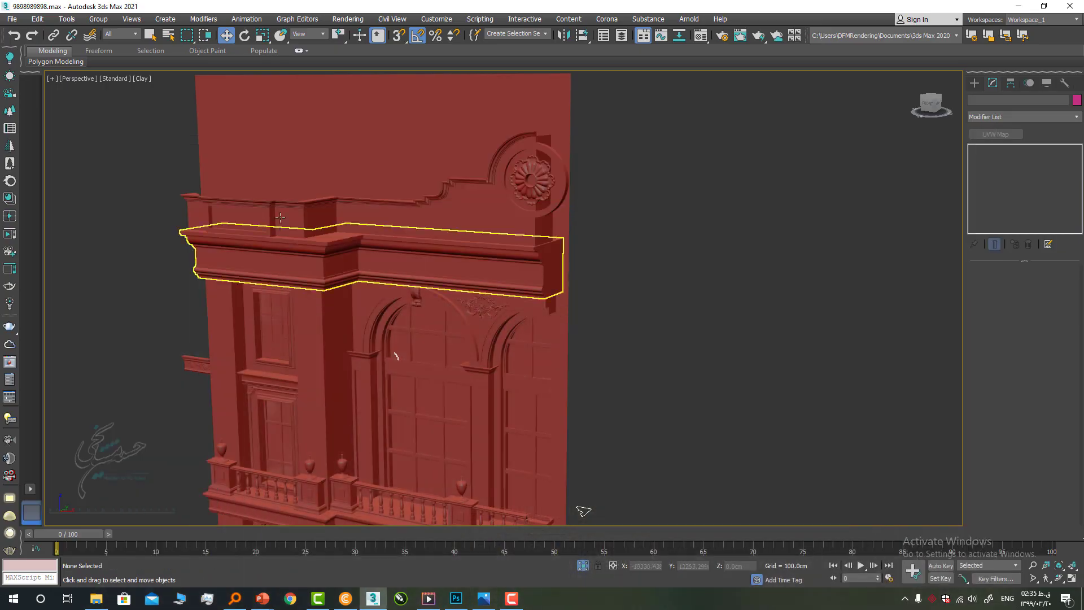
Step: Create a thin upright box about 85 cm by 38 cm on the cornice's flat frieze near its left end
left_click(287, 255)
scroll(295, 245, "up", 10)
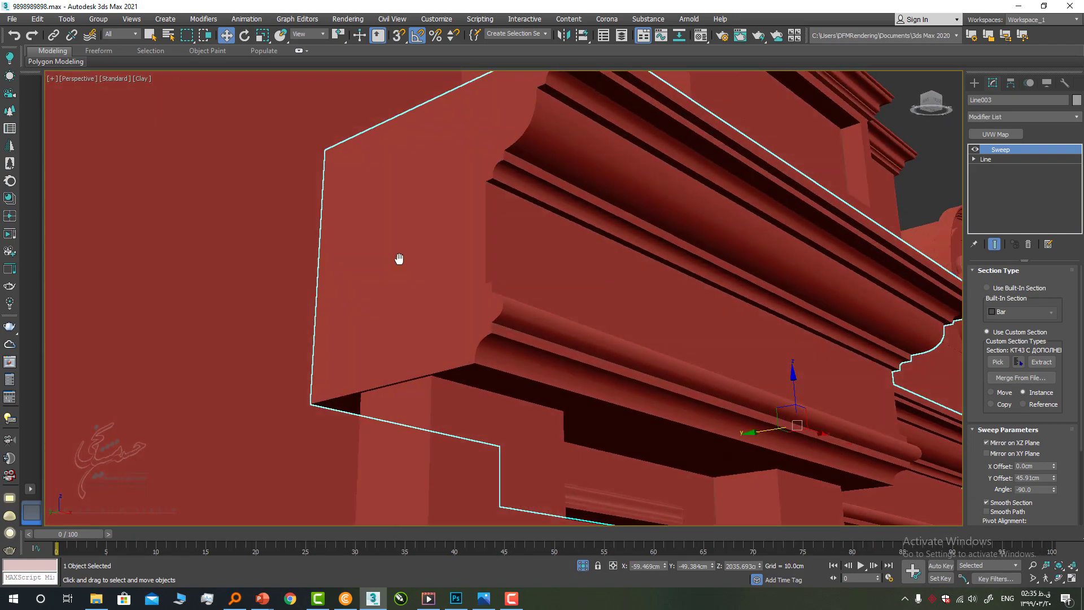
middle_click_drag(399, 259, 731, 258, "alt")
left_click(975, 83)
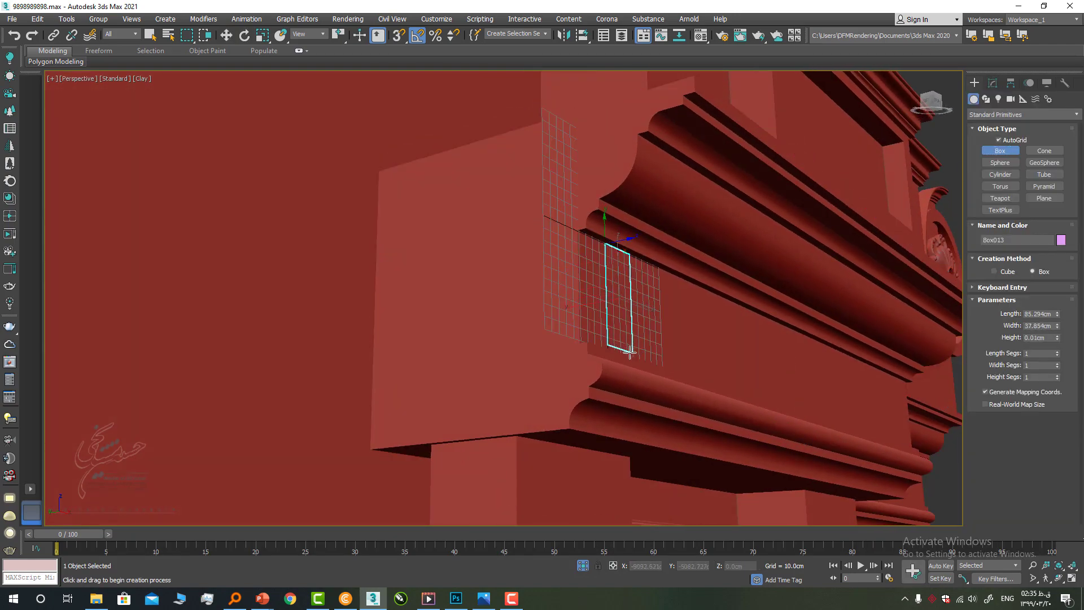
middle_click_drag(638, 366, 692, 310, "alt")
right_click(642, 313)
Step: Clone the frieze box as a row of copies along X, spaced about 91 cm apart
scroll(668, 311, "down", 2)
key("w")
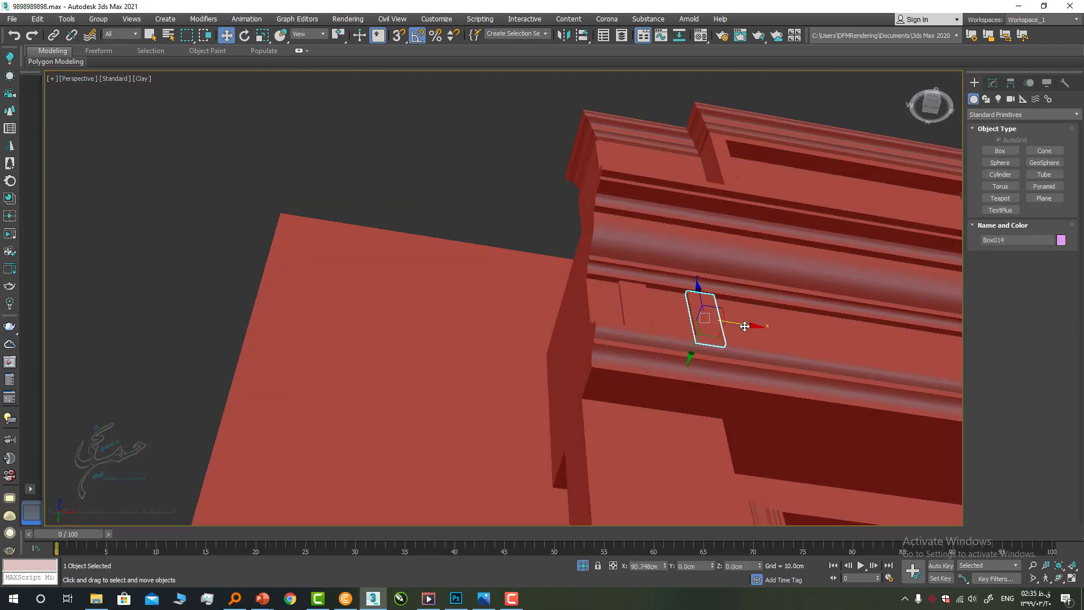
key("ctrl+v")
left_click_drag(567, 275, 571, 186)
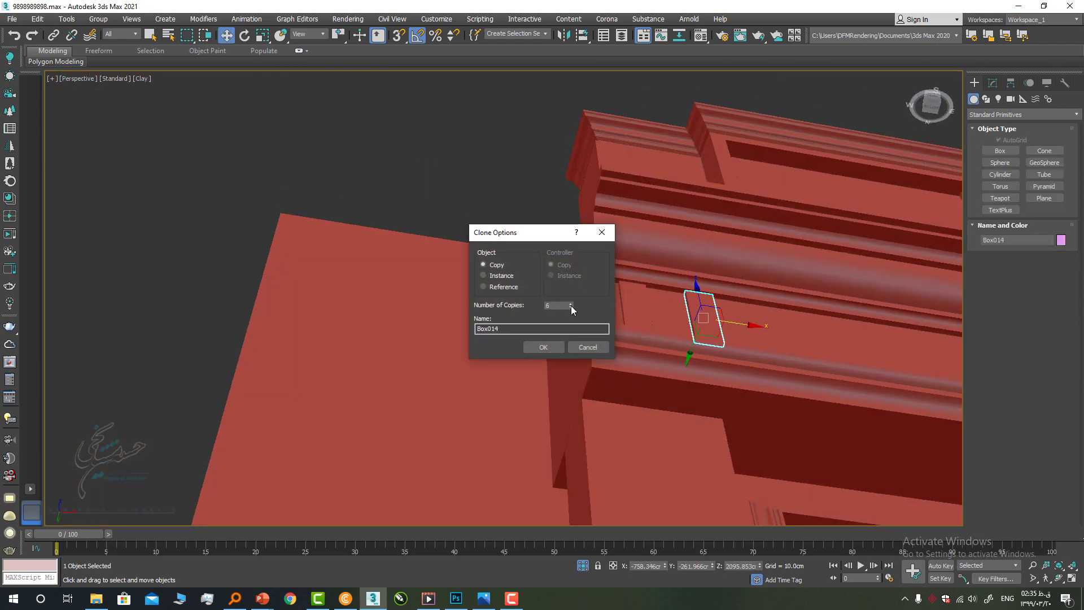
left_click(544, 347)
Step: Inspect the row of cloned boxes along the cornice and beyond the façade's right end
scroll(587, 350, "down", 3)
mouse_move(802, 350)
middle_mouse_down()
mouse_move(570, 382)
mouse_move(532, 247)
mouse_move(480, 150)
middle_mouse_up()
scroll(570, 381, "down", 4)
middle_click_drag(600, 254, 581, 246, "alt")
scroll(483, 141, "up", 3)
middle_click_drag(483, 141, 652, 259)
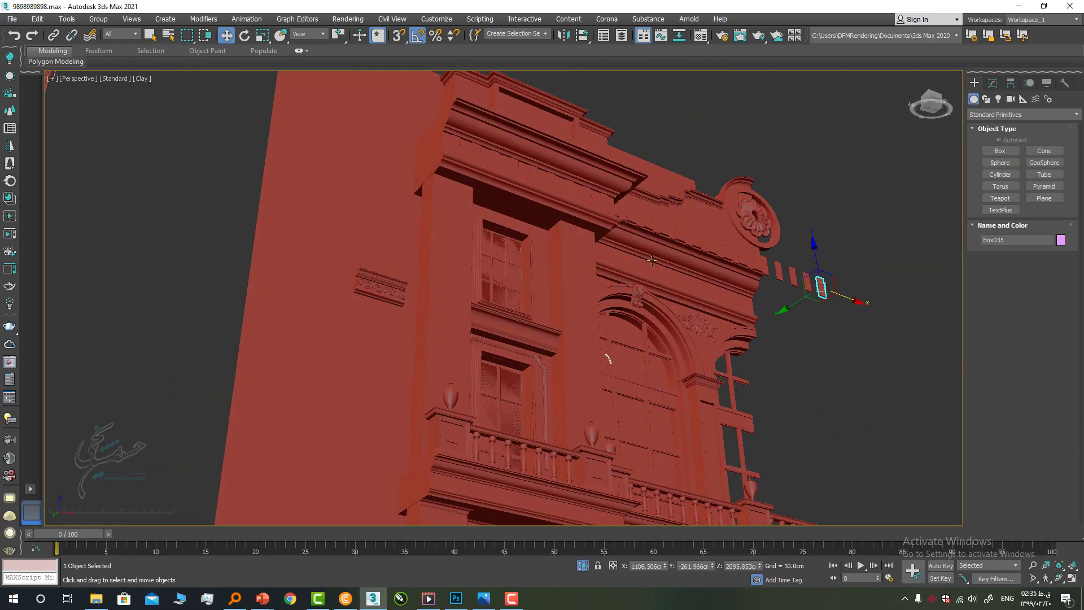
left_click(769, 284)
scroll(437, 174, "down", 3)
middle_click_drag(437, 174, 587, 334, "alt")
scroll(587, 333, "down", 4)
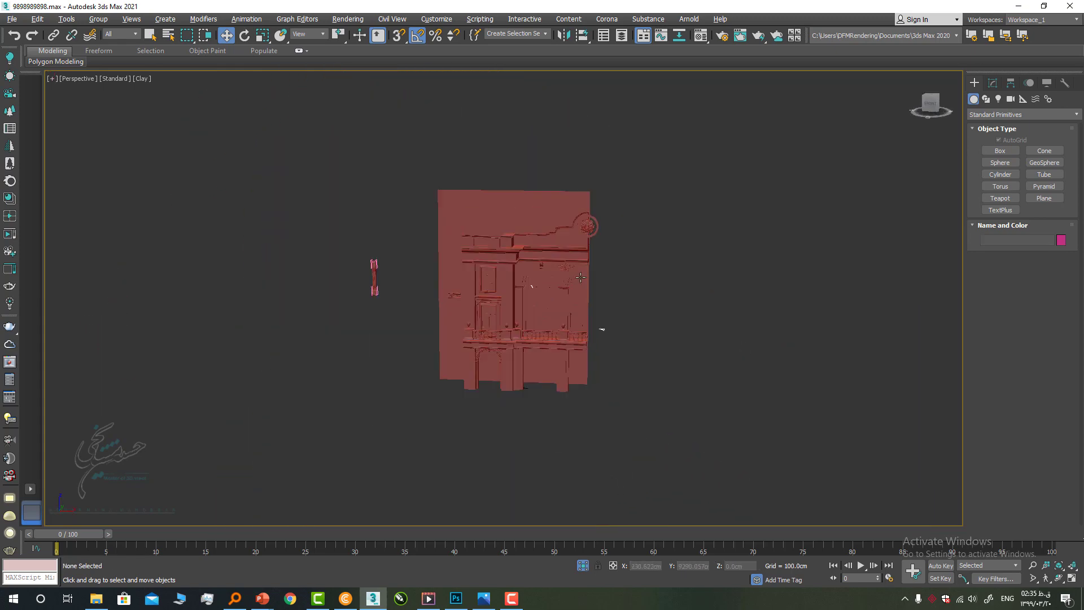
Step: Hide the background reference plane behind the façade model
middle_click_drag(580, 277, 573, 251, "alt")
left_click(521, 201)
right_click(518, 199)
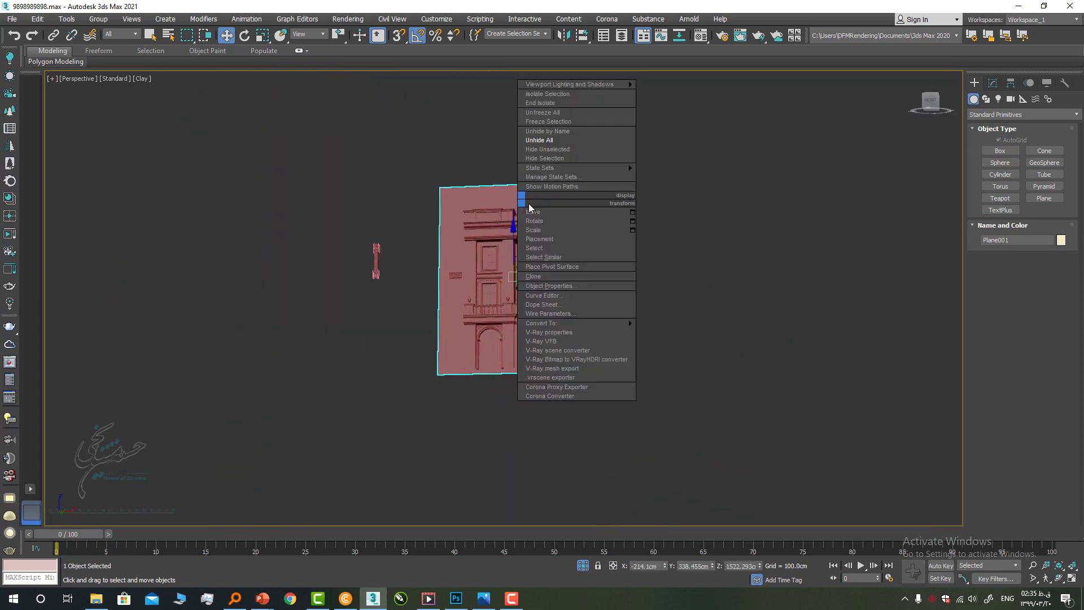
left_click(556, 158)
scroll(497, 291, "up", 4)
middle_click_drag(571, 361, 558, 334, "alt")
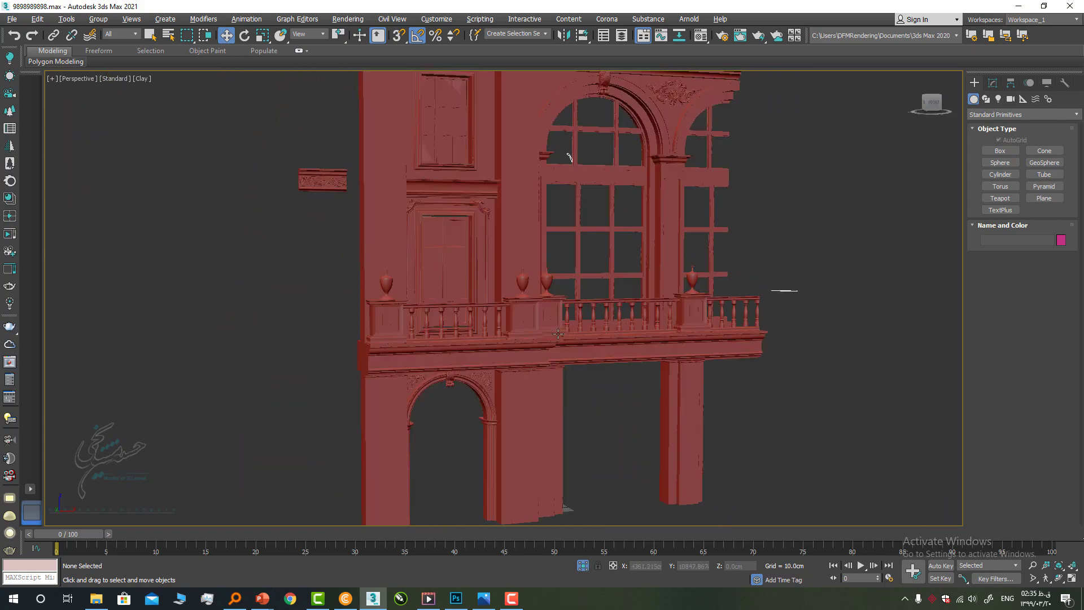
Step: Clear the leftover ornament pieces lying beside the façade out of the scene
middle_click_drag(575, 447, 531, 271)
scroll(537, 366, "down", 3)
scroll(541, 290, "down", 2)
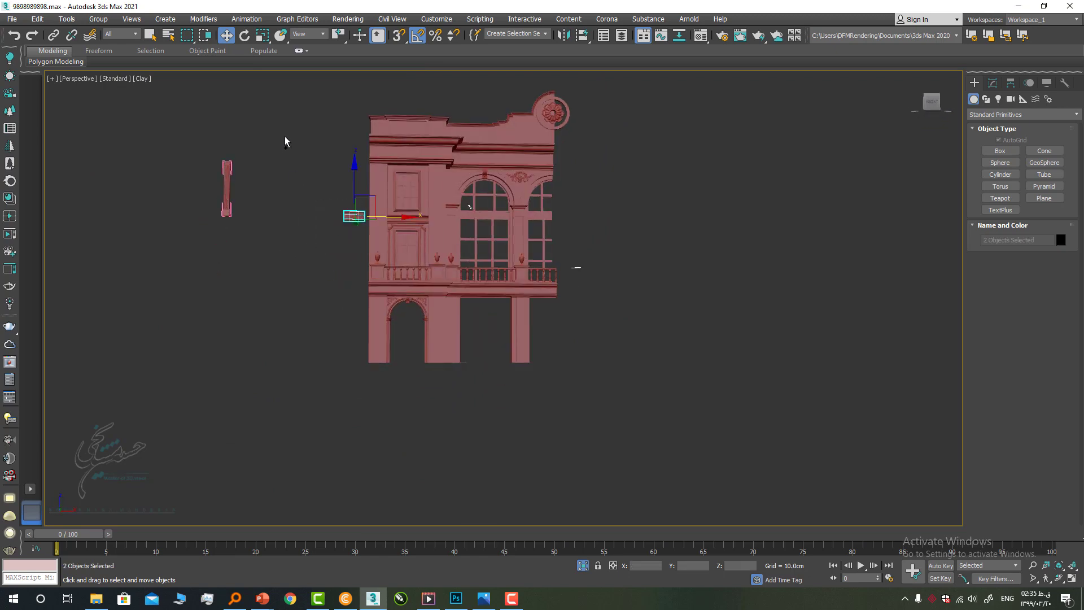
right_click(577, 269)
left_click(596, 282)
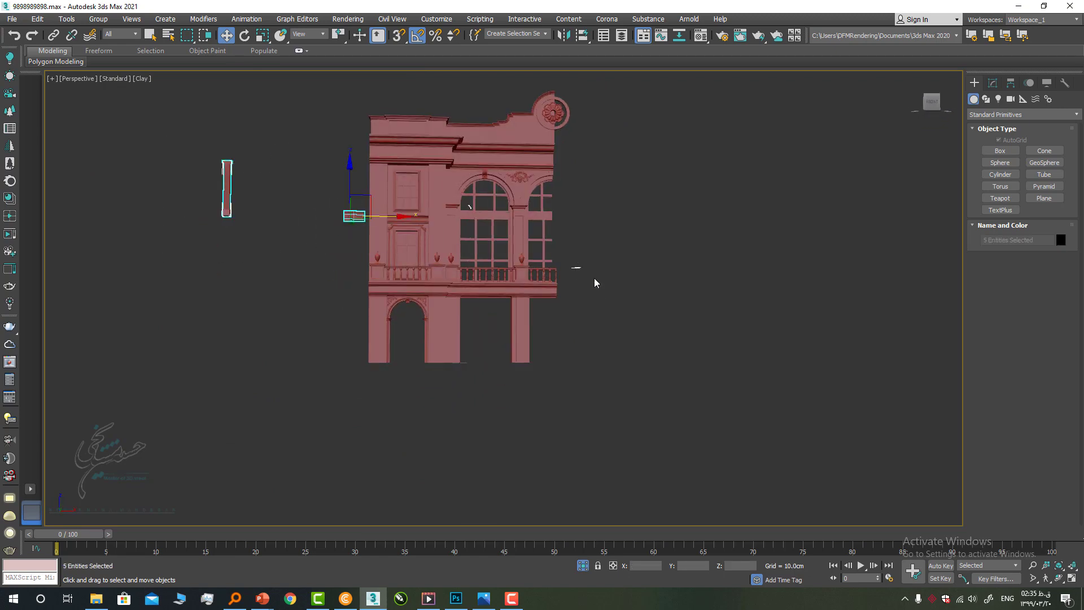
right_click(577, 264)
left_click(600, 218)
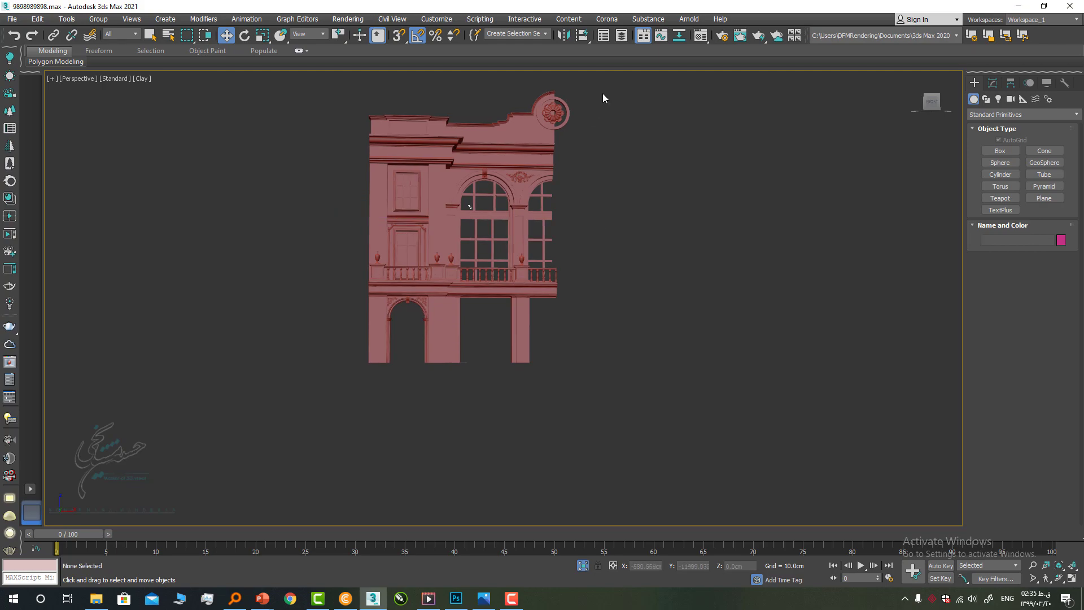
Step: Select all façade objects except the round rosette and its ring, and save the scene
left_click_drag(602, 93, 327, 419)
scroll(578, 113, "up", 5)
middle_click_drag(556, 141, 543, 234)
left_click(526, 190, "alt")
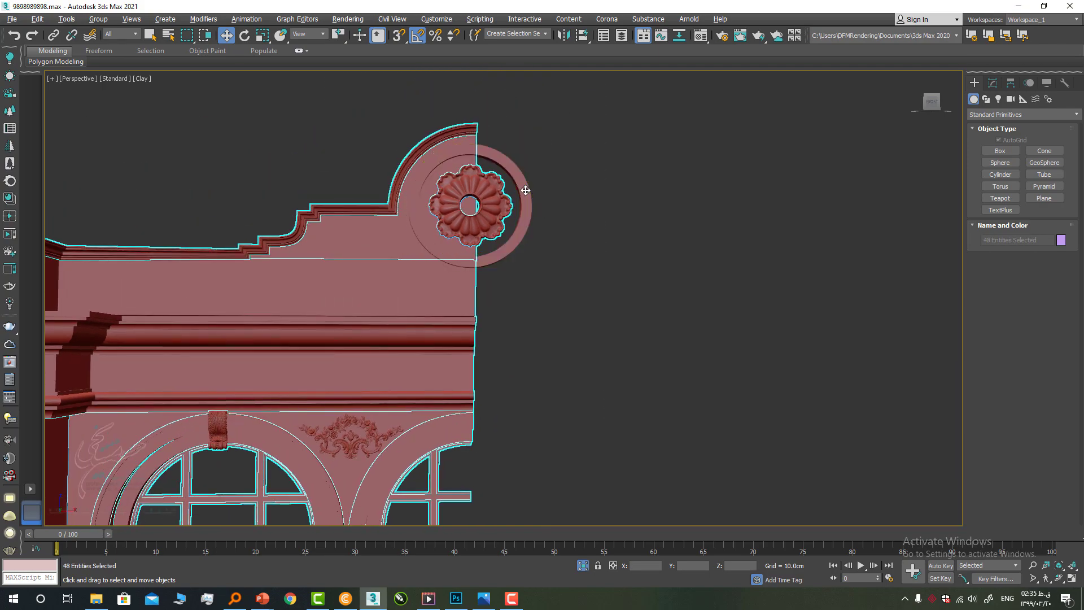
scroll(511, 159, "down", 6)
middle_click_drag(516, 159, 520, 257, "alt")
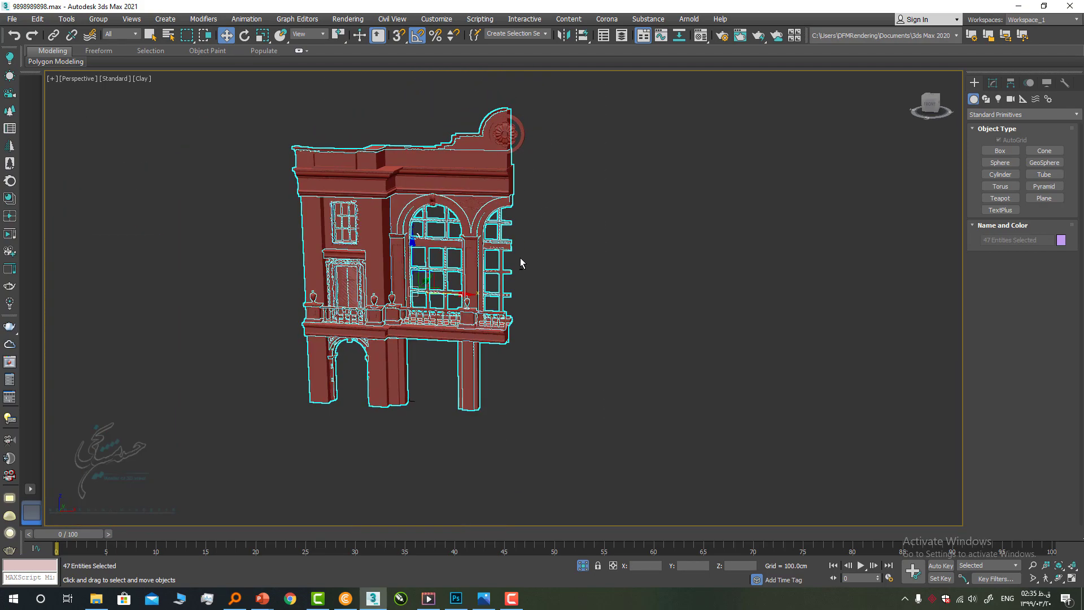
key("ctrl+s")
Step: Try to apply a Symmetry modifier to the selected façade objects
left_click(1010, 83)
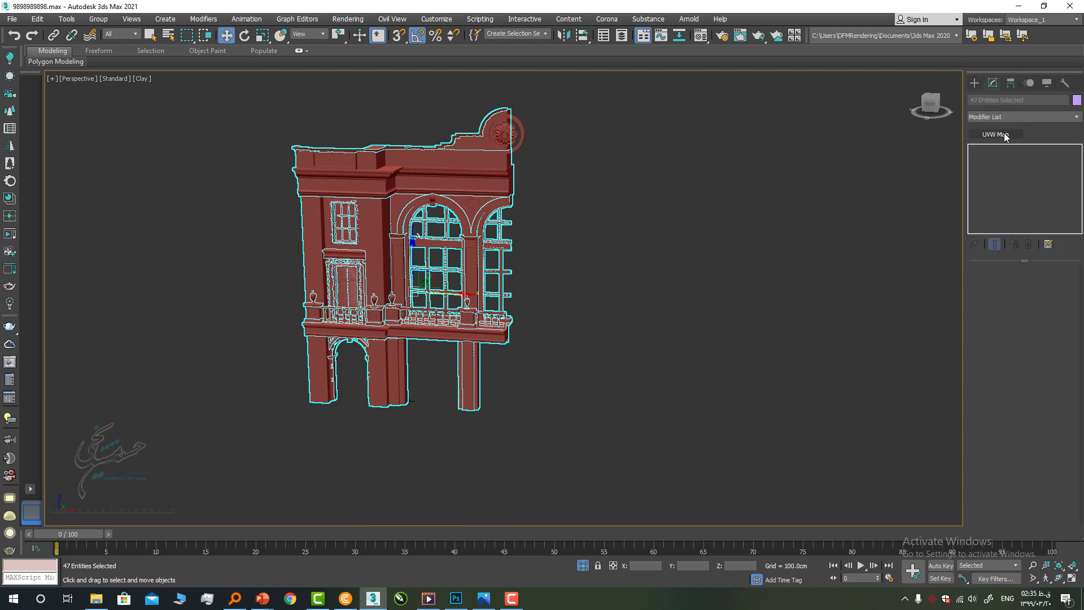
left_click(1002, 117)
left_click(1002, 118)
left_click(1002, 118)
type("sy")
key("Return")
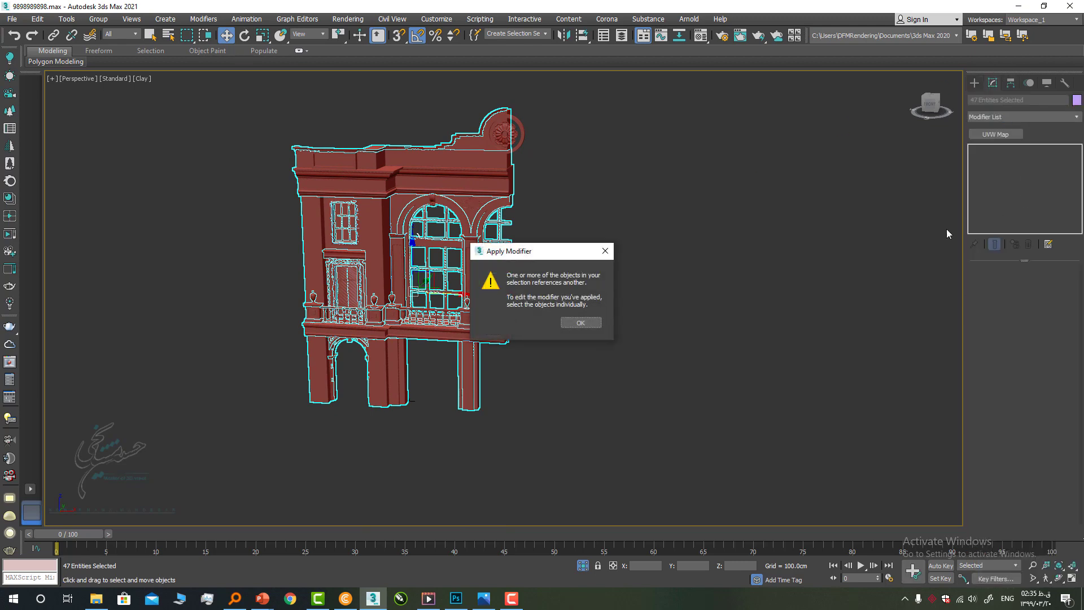
left_click(597, 325)
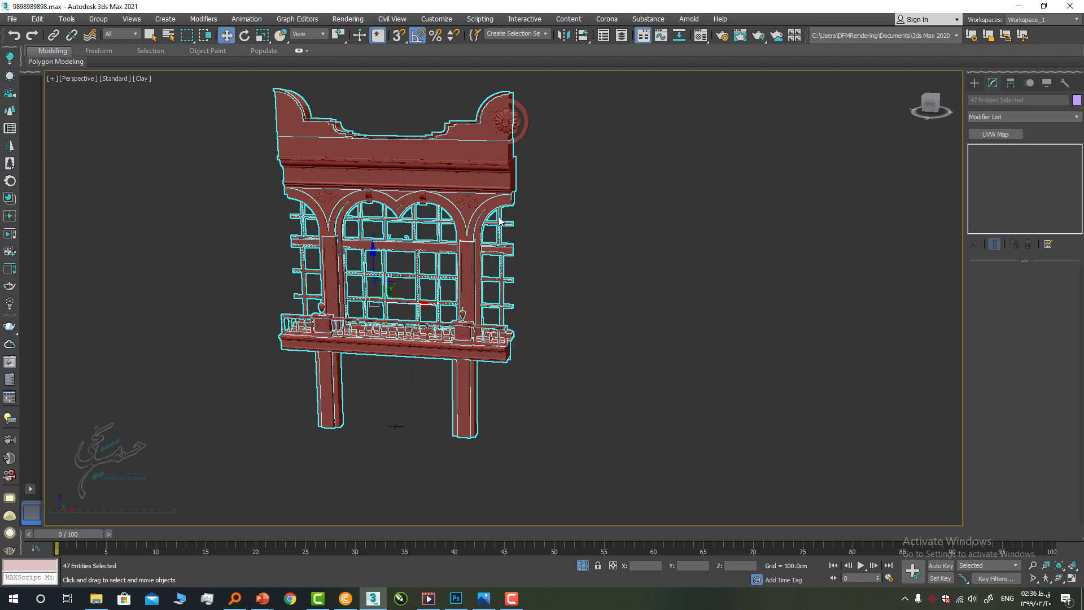
key("ctrl+z")
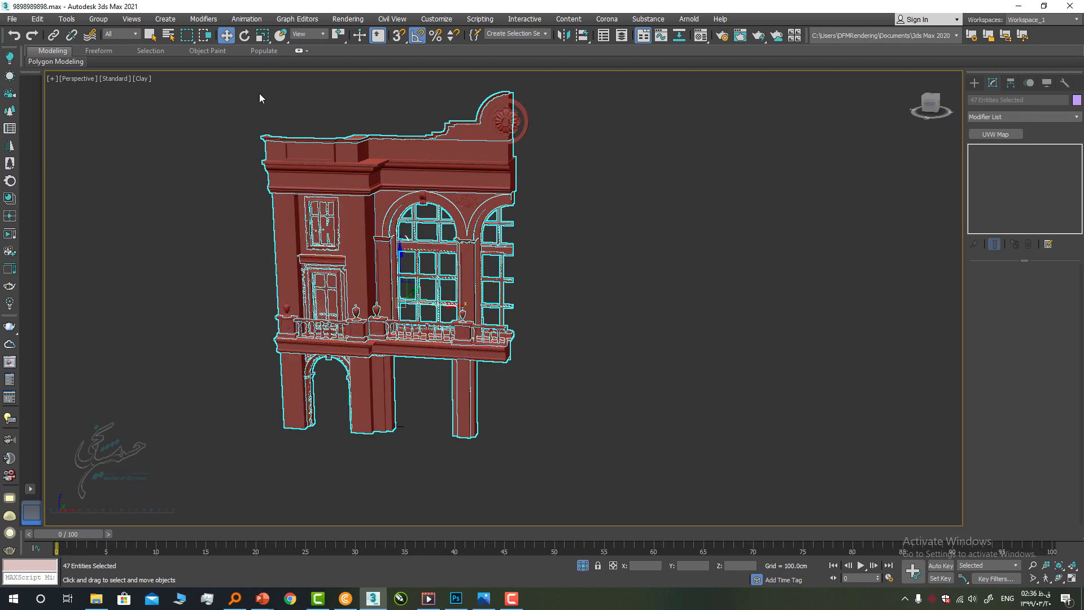
Step: Limit selection to shapes and pick out the stray spline hidden among the façade objects
left_click(135, 35)
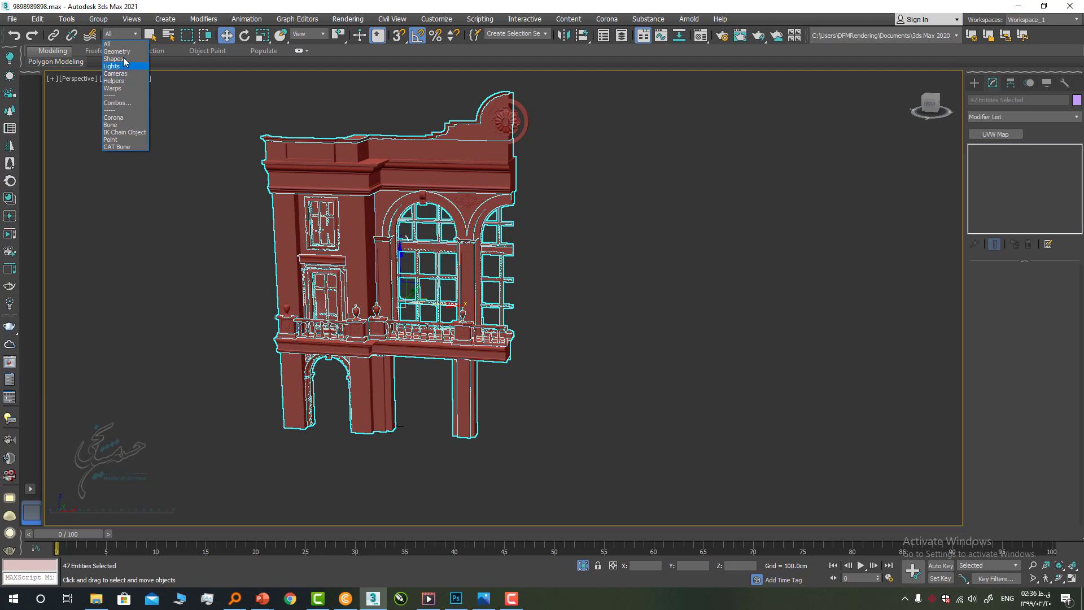
left_click(123, 59)
key("ctrl+a")
left_click_drag(566, 82, 202, 518)
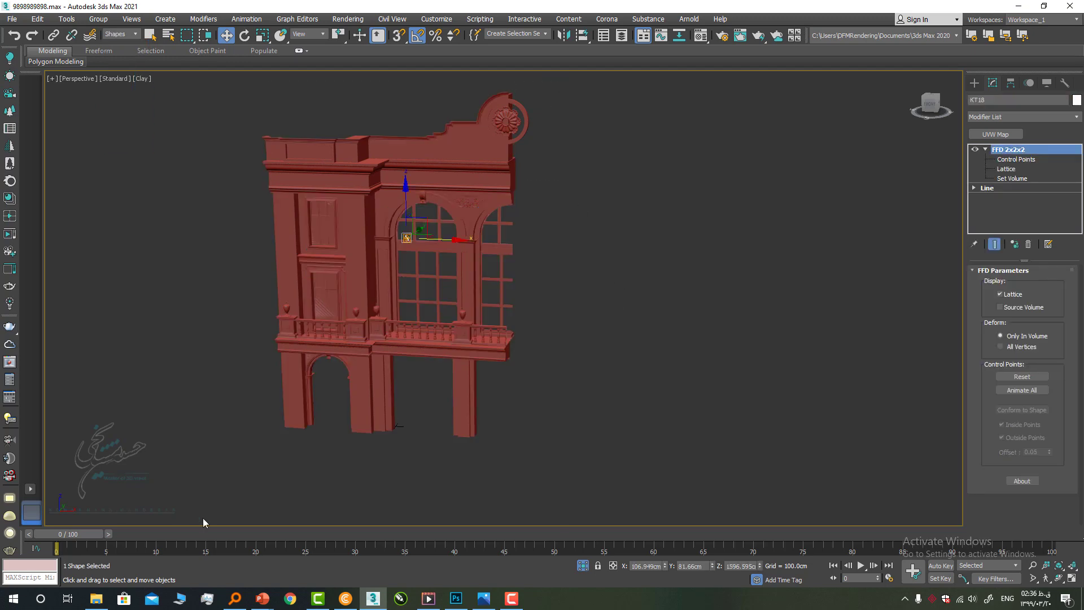
scroll(379, 281, "up", 5)
scroll(435, 182, "down", 8)
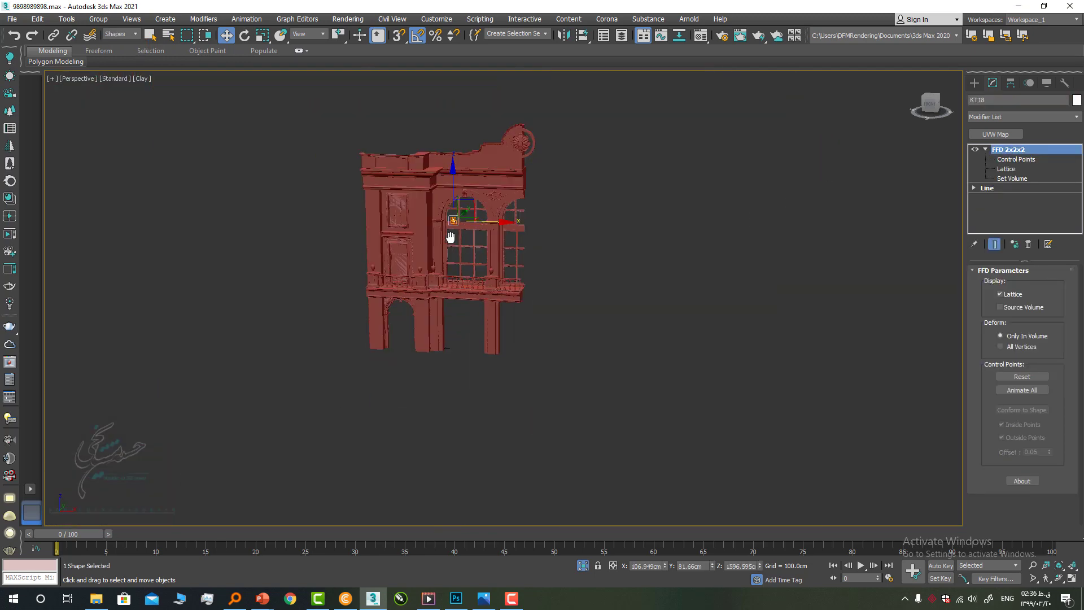
Step: Move the stray spline along X, well clear of the façade's left side
left_click(1011, 159)
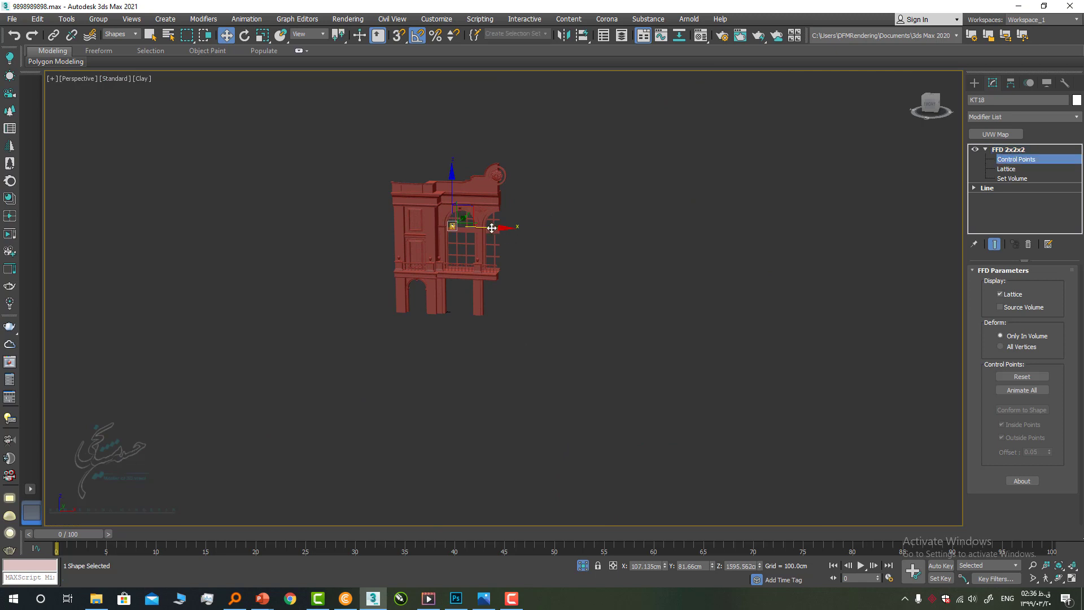
left_click_drag(492, 228, 279, 239)
left_click(1010, 150)
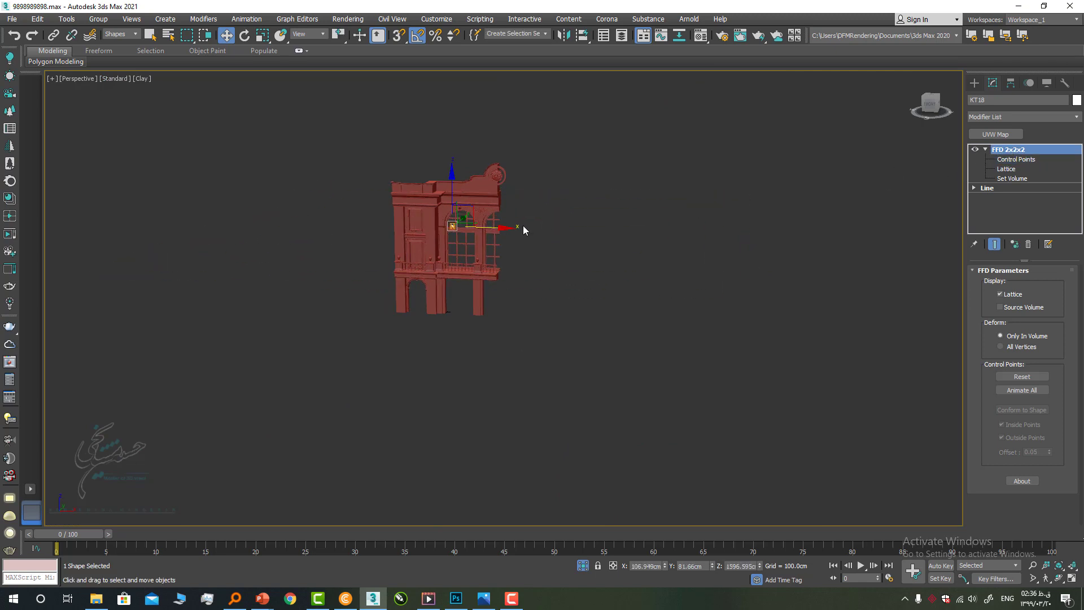
left_click(391, 325)
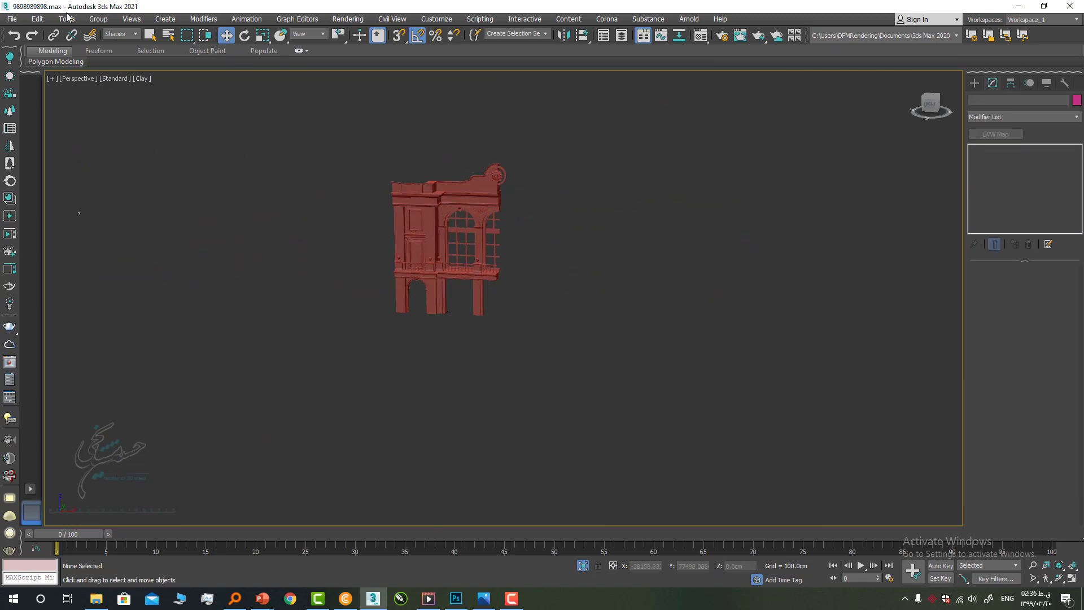
Step: Allow all object types to be selected and select the whole façade except the rosette and its ring
left_click(129, 35)
left_click(116, 45)
key("ctrl+a")
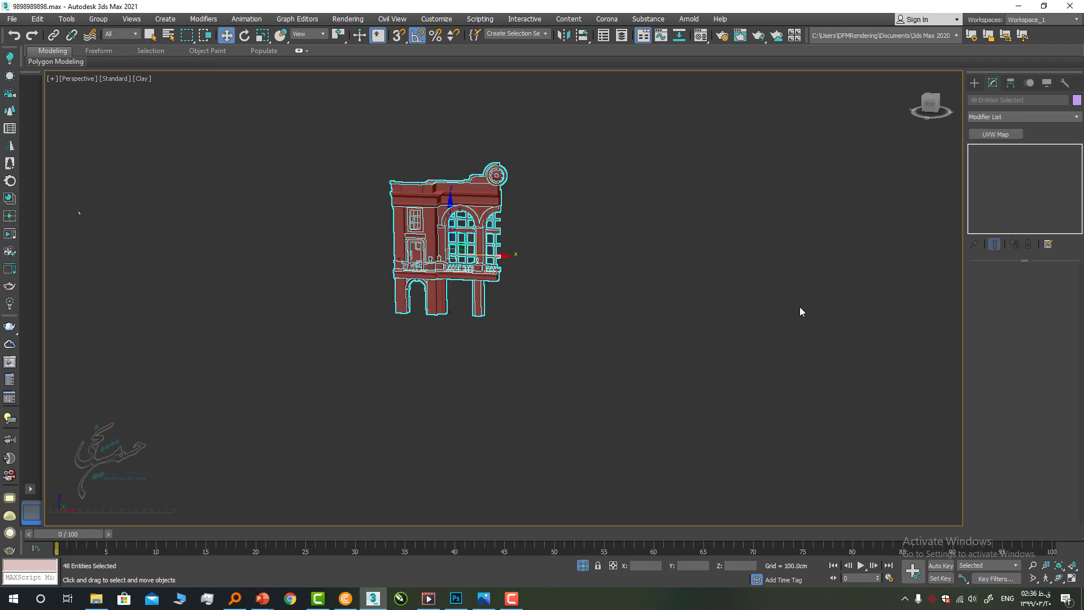
left_click(498, 176, "alt")
Step: Apply a Symmetry modifier to the selected façade objects, mirrored on the X axis with Flip on
left_click(1013, 120)
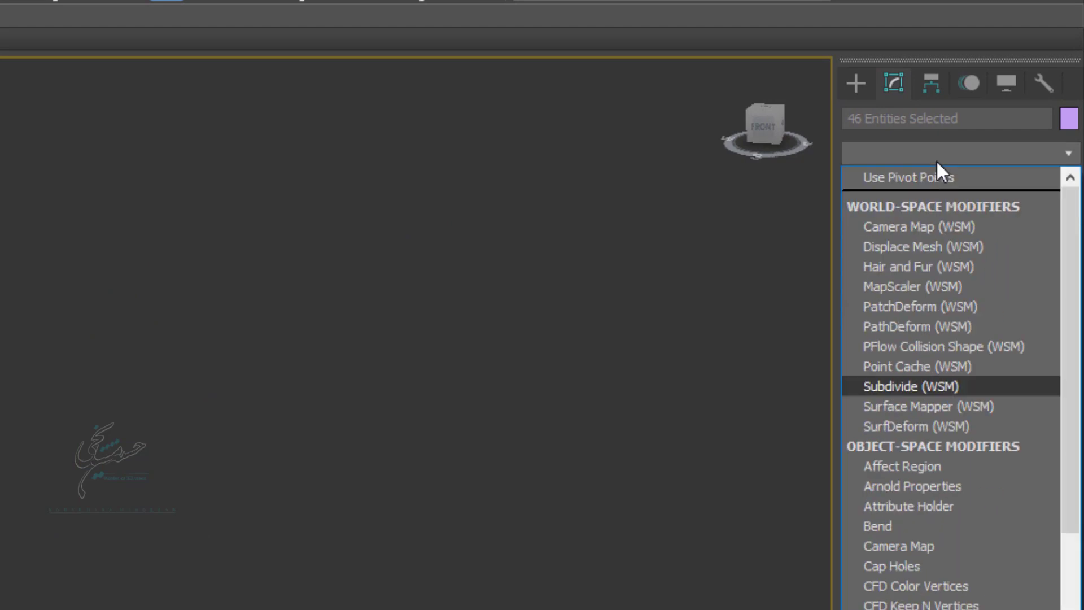
type("sym")
key("Return")
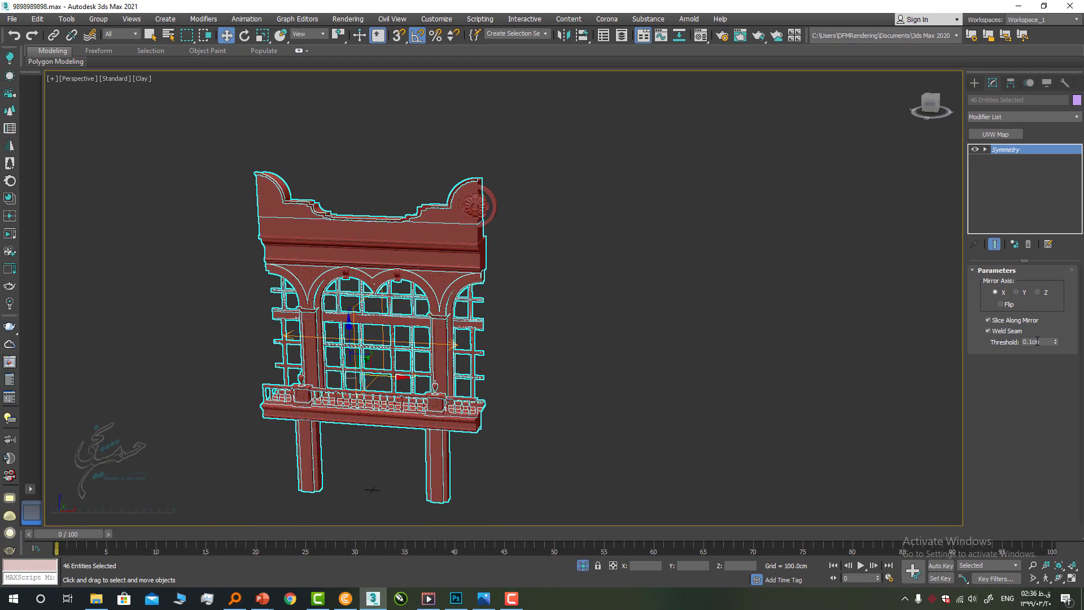
left_click(1002, 305)
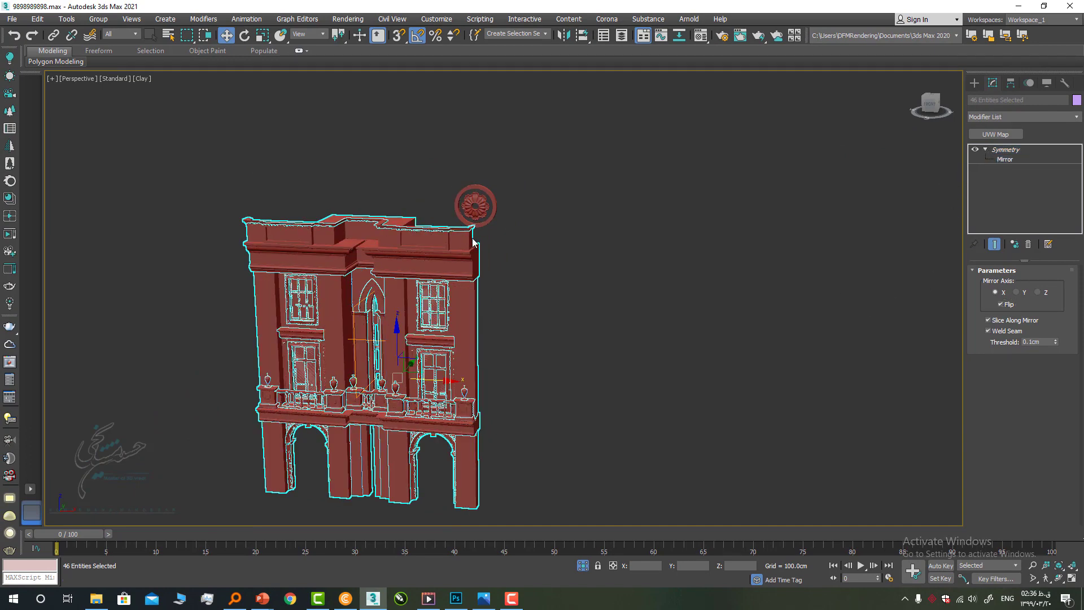
Step: In the front view, move the Symmetry mirror plane along X past the cut edge of the original façade half
key("f")
key("z")
key("1")
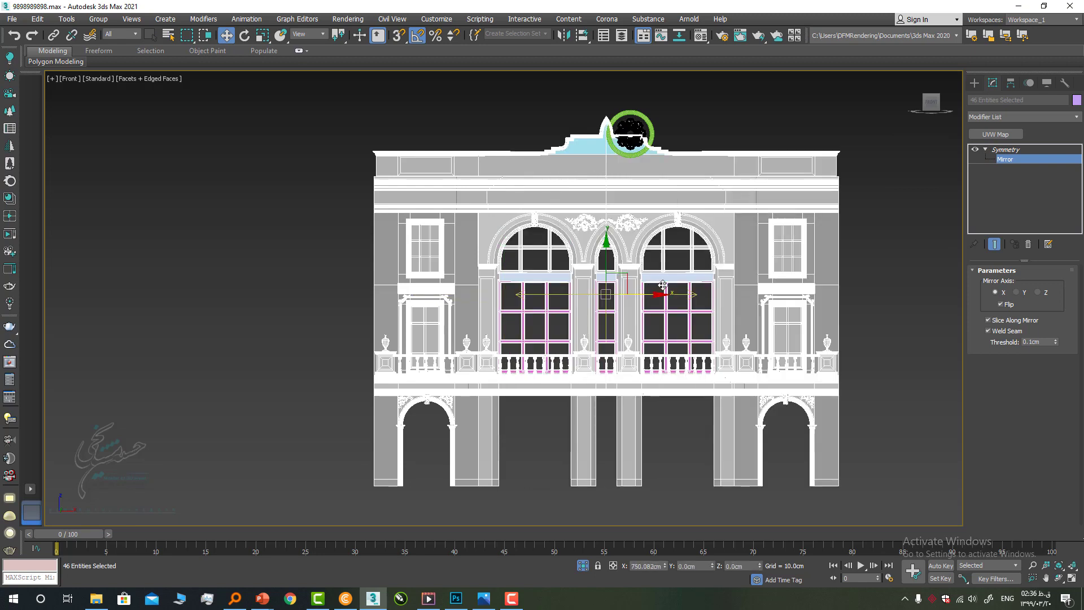
left_click_drag(664, 285, 663, 286)
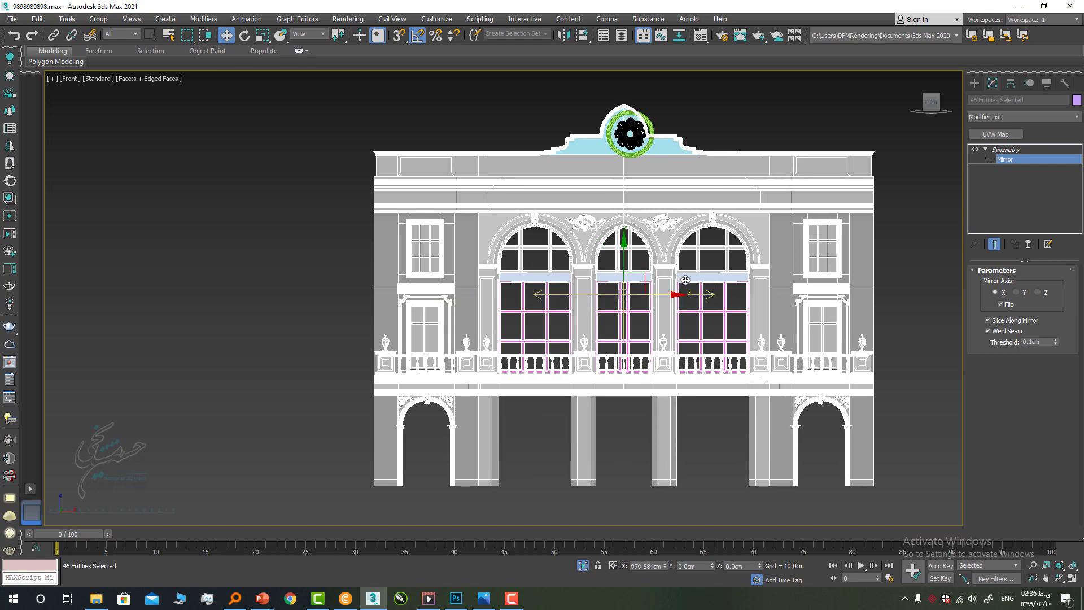
left_click_drag(685, 280, 686, 280)
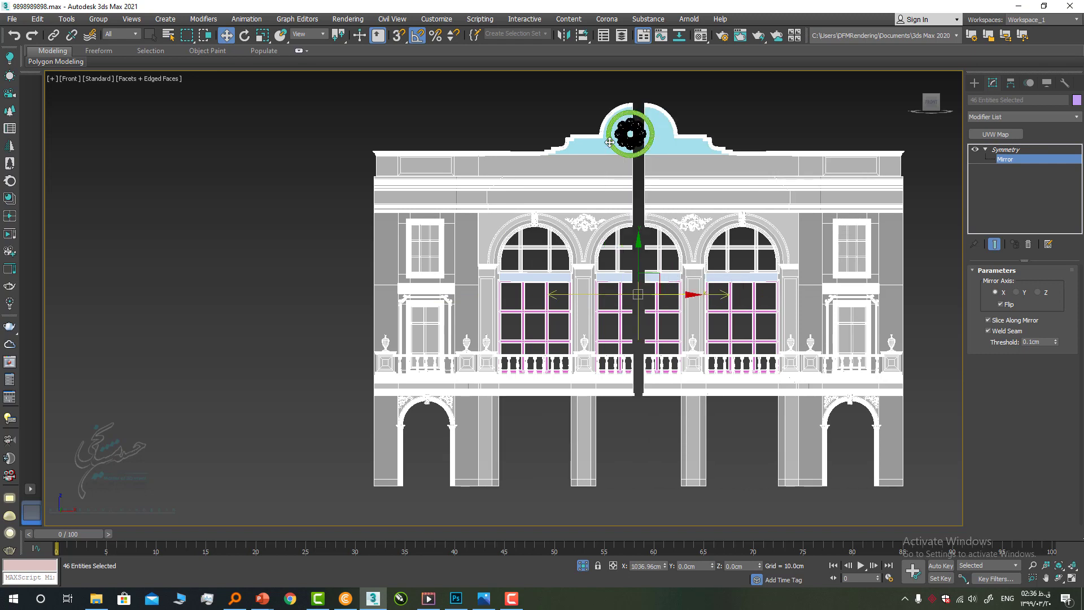
left_click_drag(638, 170, 646, 170)
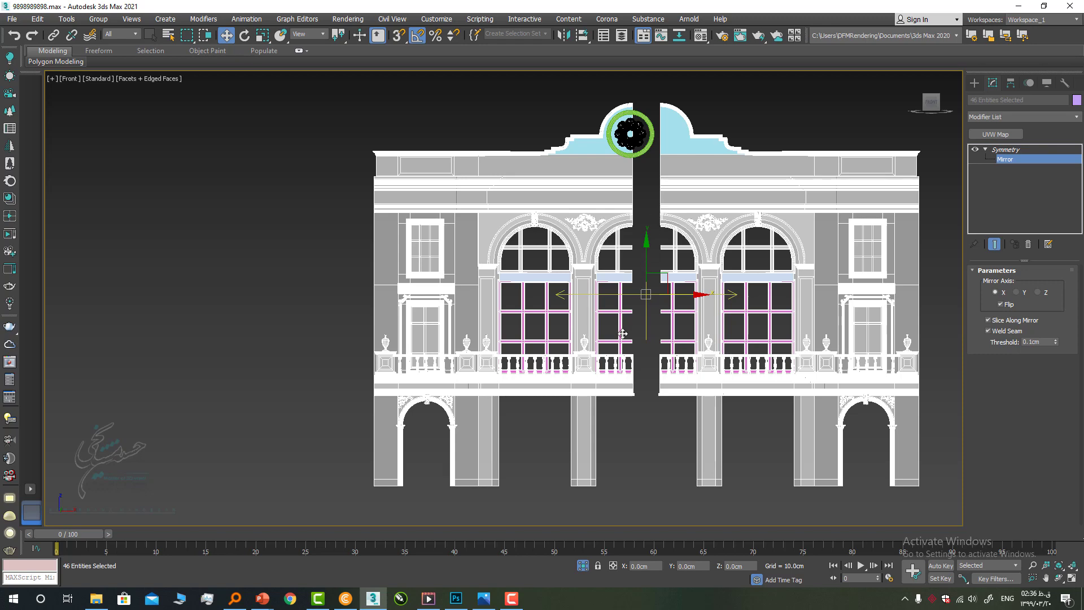
Step: Align the mirror plane with the cut ends of the central window's bars using vertex snapping, so the façade halves meet
scroll(623, 333, "up", 10)
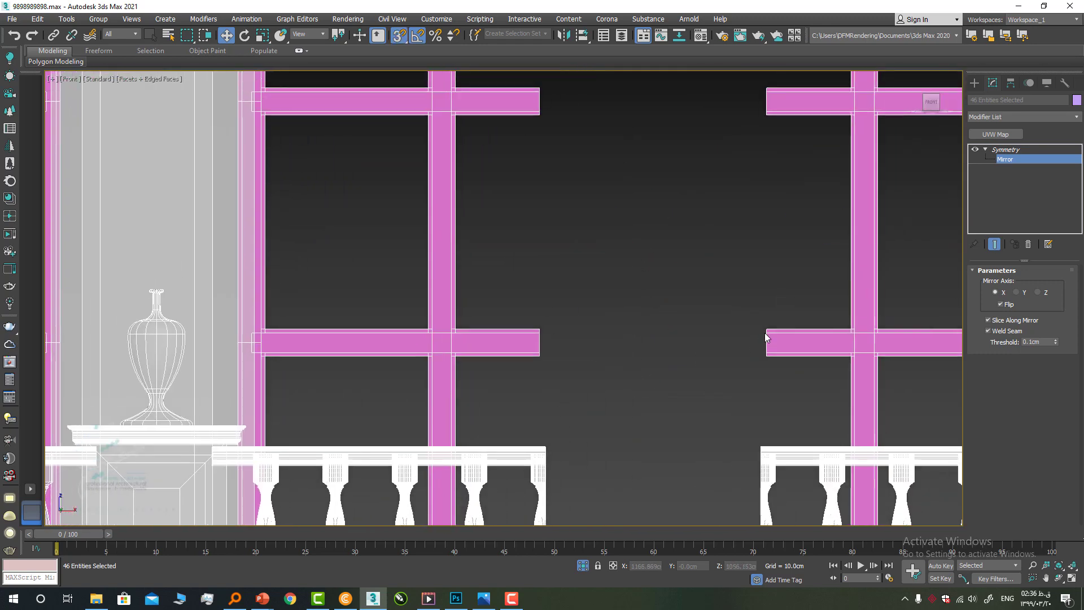
scroll(772, 331, "down", 5)
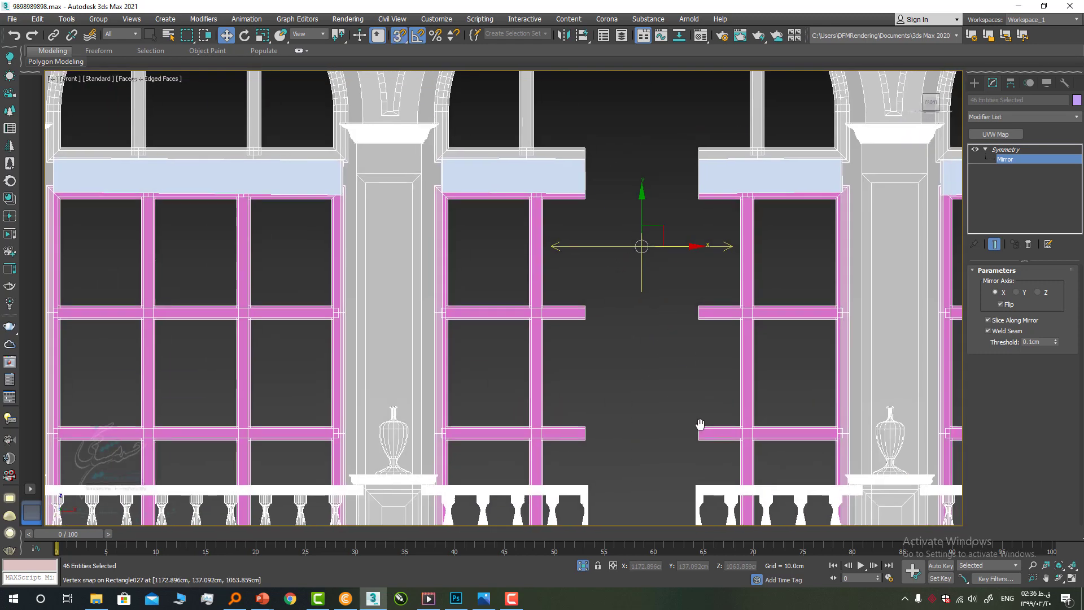
scroll(652, 247, "up", 3)
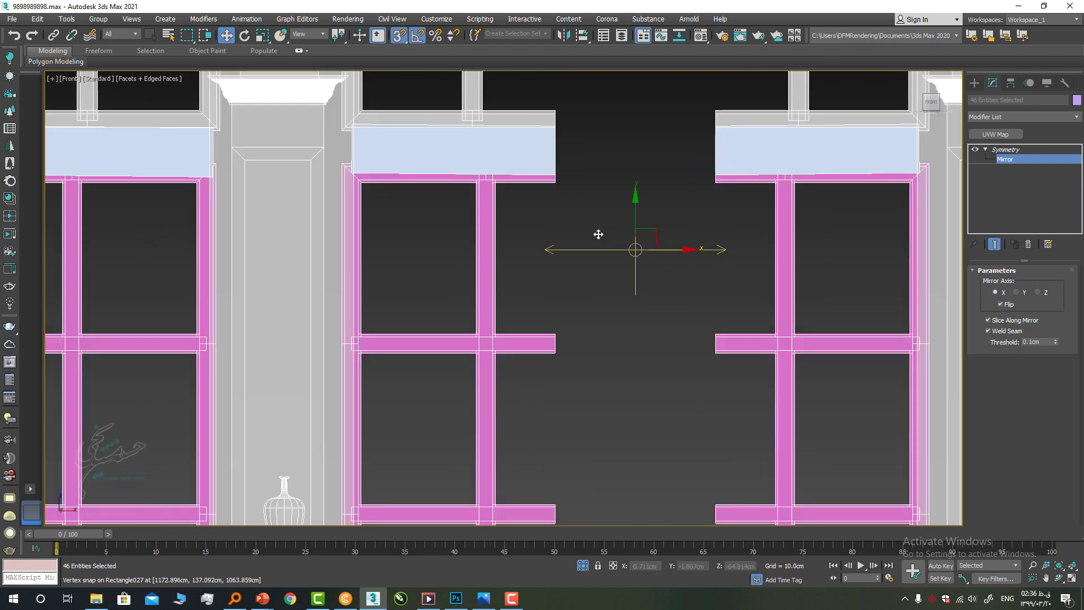
key("ctrl+z")
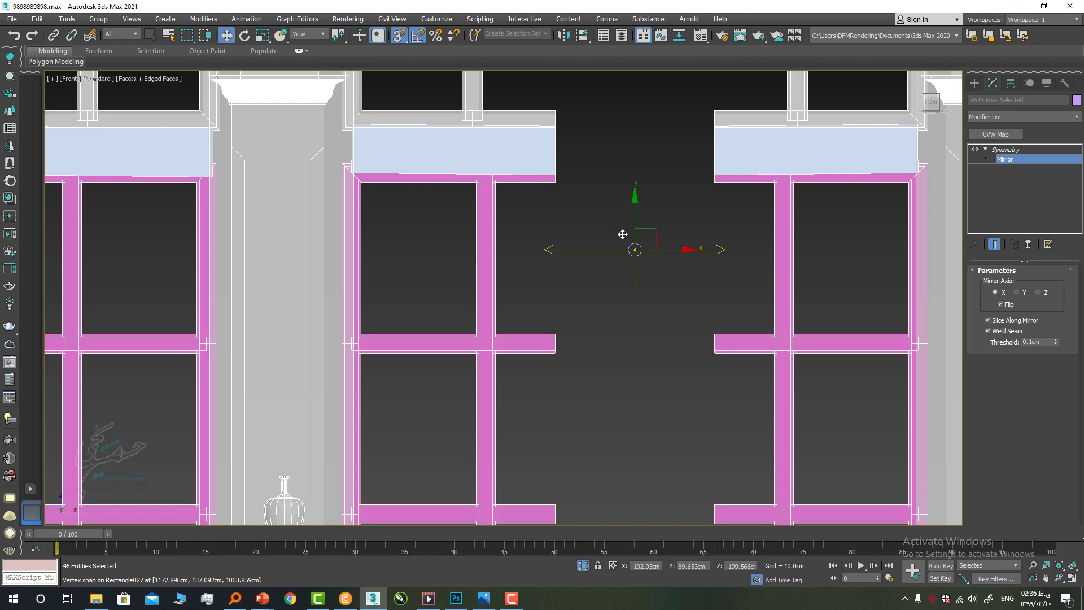
left_click_drag(623, 234, 622, 234)
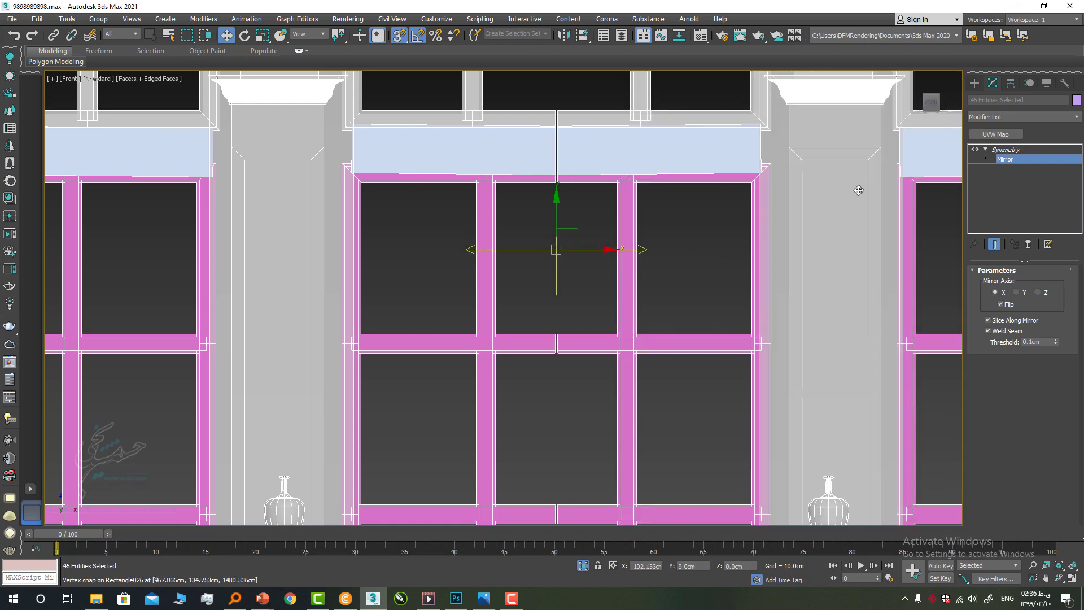
key("ctrl+z")
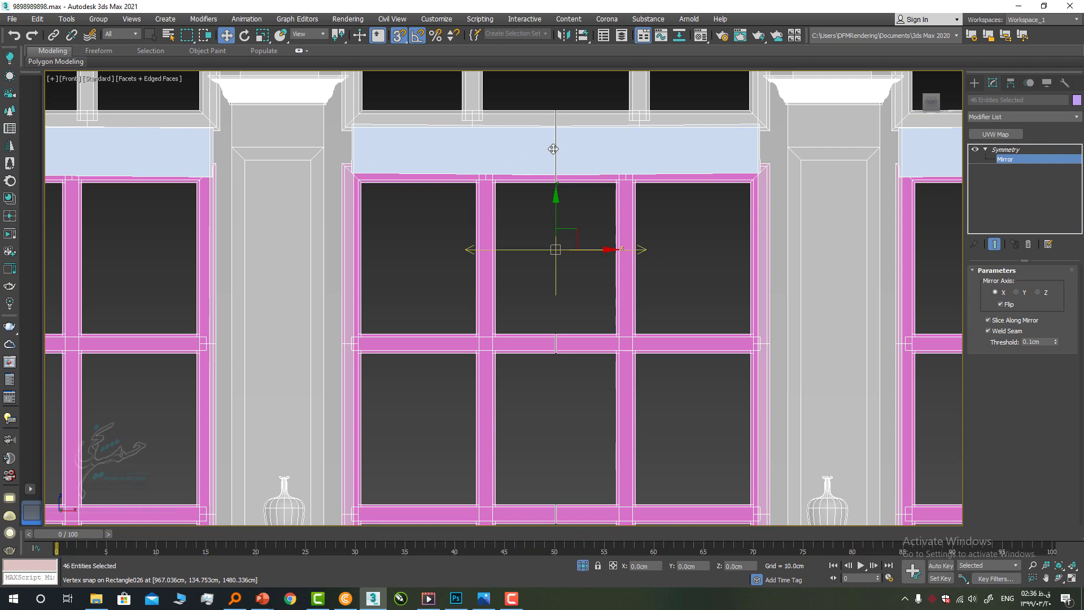
key("s")
key("1")
Step: Fine-tune the mirror plane along X to close the seam in the central window's horizontal bar
scroll(573, 167, "down", 2)
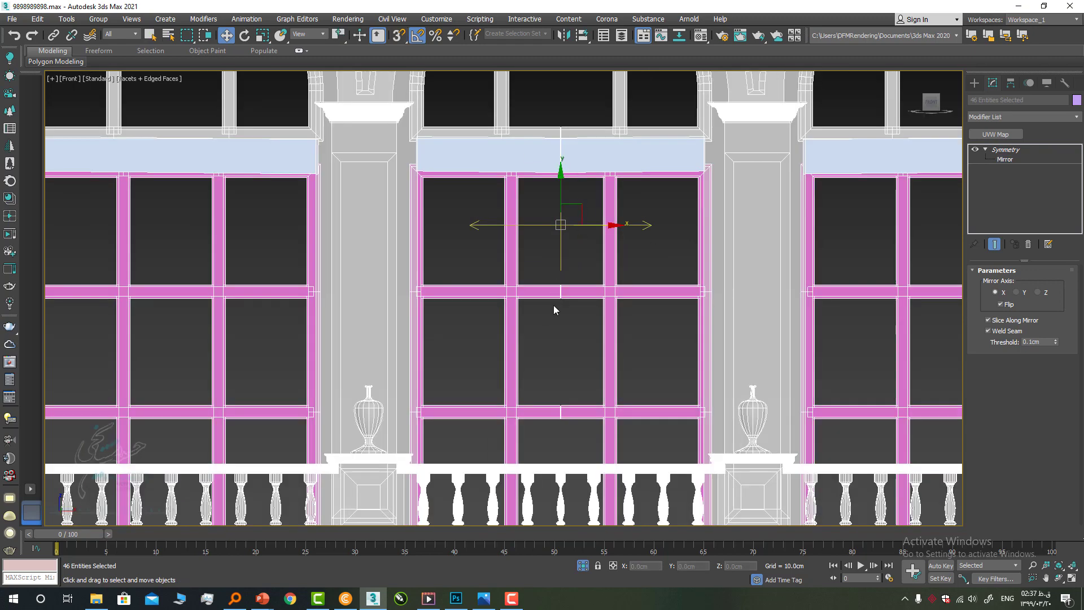
scroll(554, 310, "up", 6)
middle_click_drag(588, 143, 520, 339)
scroll(520, 339, "down", 3)
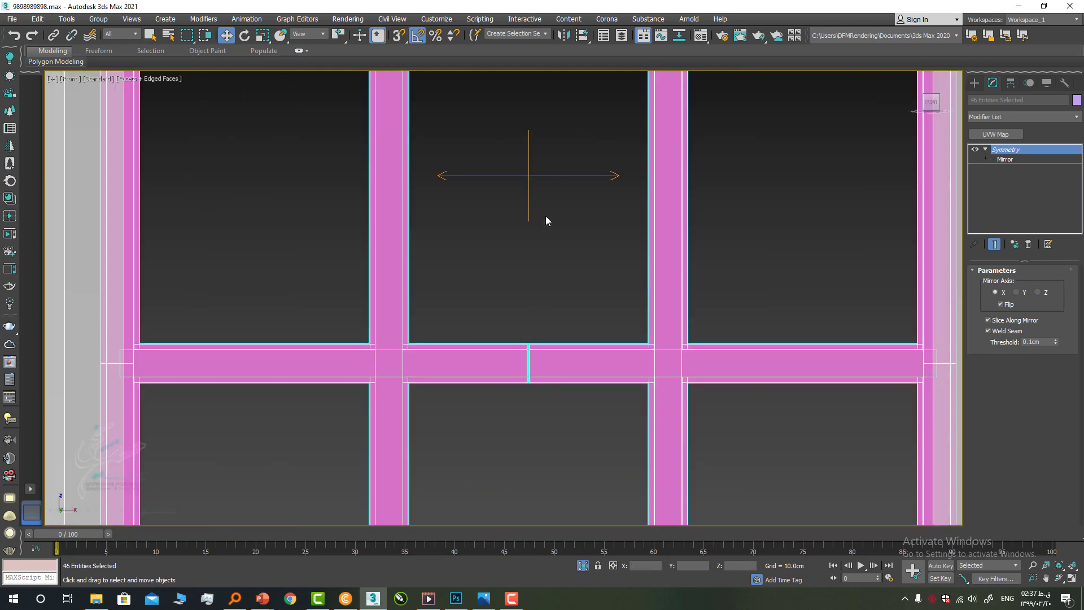
key("ctrl+b")
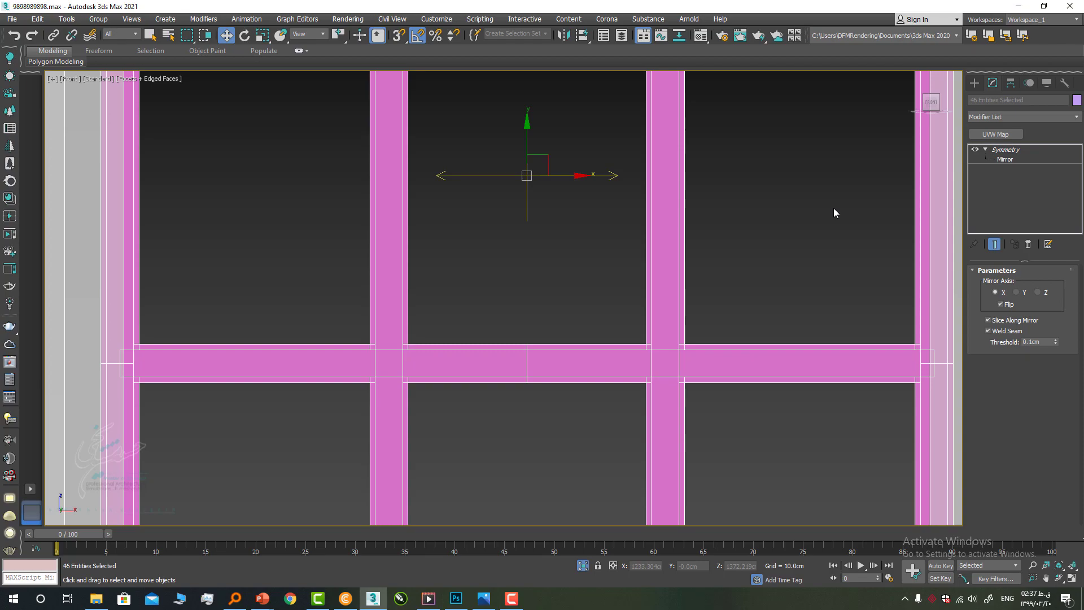
Step: Examine the mirrored façade in perspective, especially the parapet's curved pediment and its rosette
left_click(514, 236)
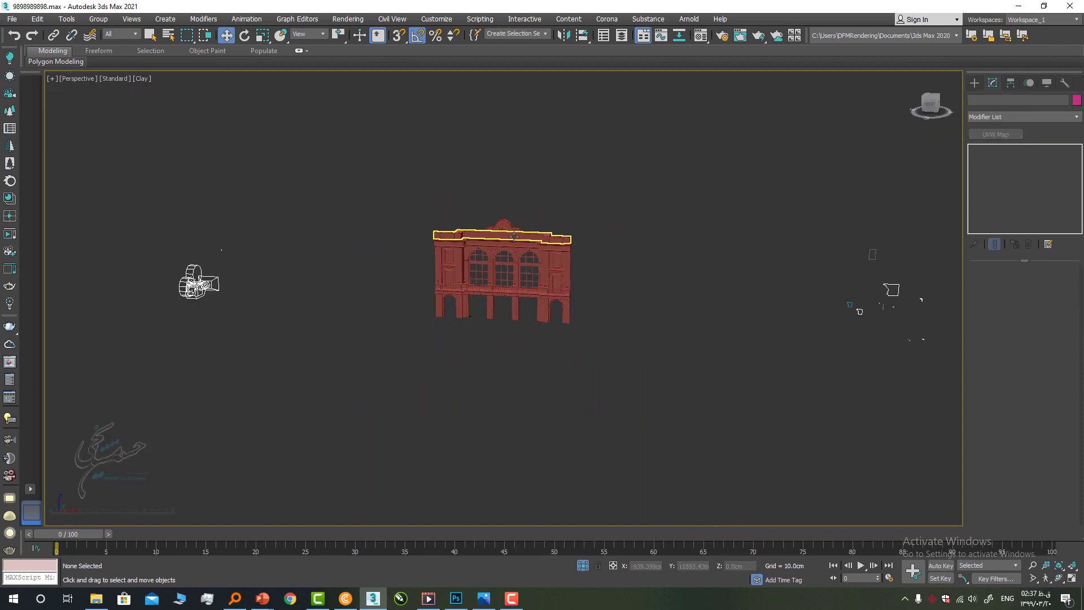
scroll(524, 233, "up", 8)
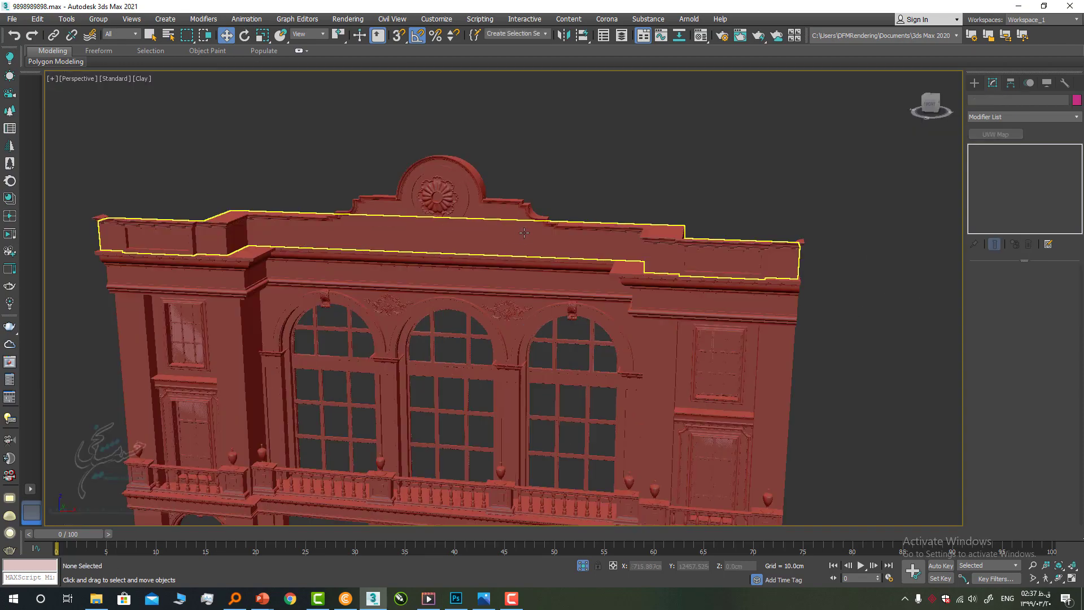
middle_click_drag(524, 233, 588, 333, "alt")
scroll(569, 236, "down", 3)
scroll(569, 236, "up", 4)
scroll(561, 244, "down", 4)
scroll(400, 248, "up", 4)
scroll(591, 337, "up", 6)
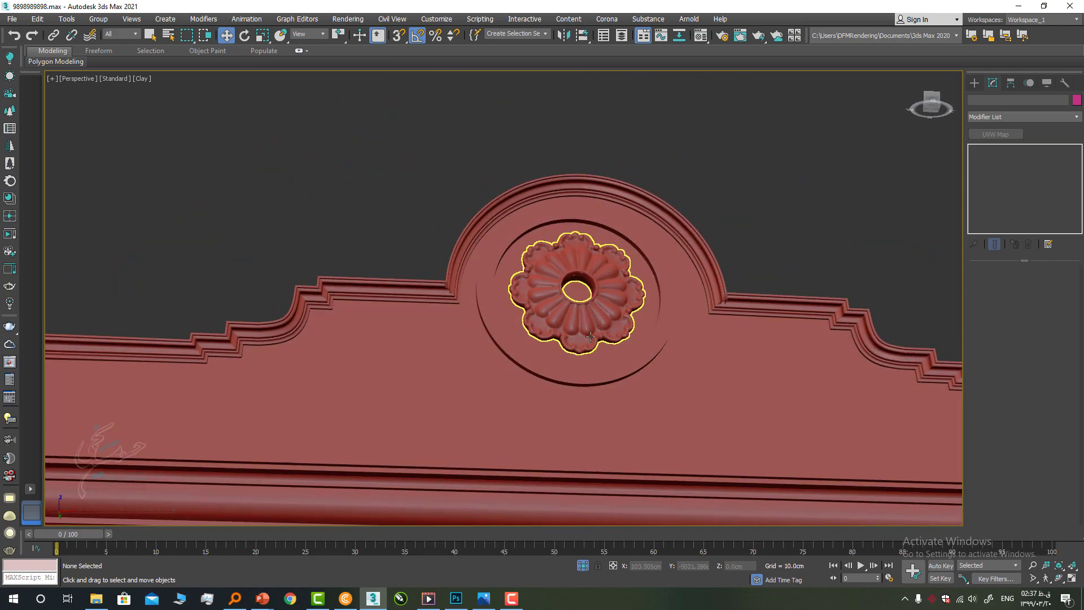
Step: Inspect the completed symmetrical façade from the side and front, with nothing selected
left_click(600, 374)
middle_click_drag(600, 374, 808, 373, "alt")
scroll(574, 300, "down", 5)
middle_click_drag(574, 300, 432, 156)
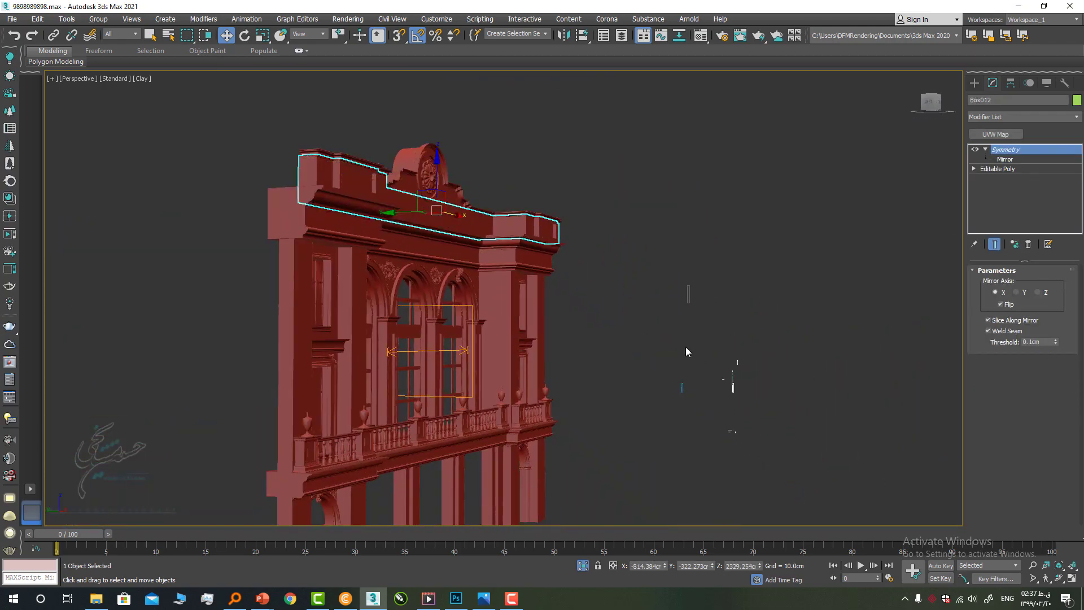
left_click(686, 351)
middle_click_drag(686, 352, 598, 325, "alt")
scroll(523, 286, "up", 3)
middle_click_drag(482, 354, 531, 393, "alt")
Step: Create a large ground plane in perspective that extends beneath and around the whole façade
left_click(977, 87)
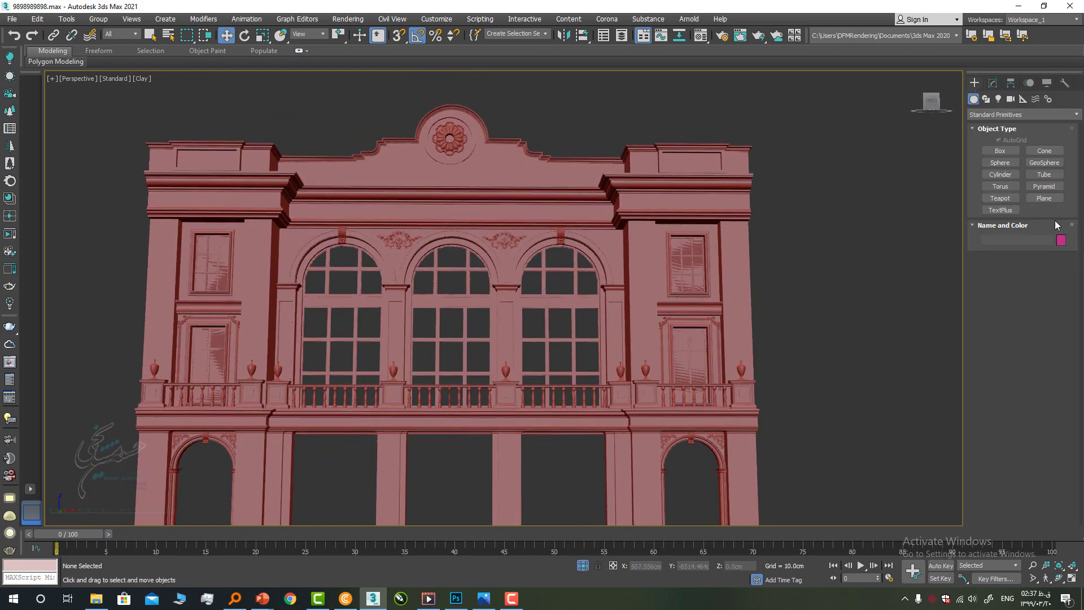
left_click(1044, 197)
scroll(600, 387, "down", 8)
middle_click_drag(599, 387, 604, 418, "alt")
mouse_move(672, 242)
left_mouse_down()
mouse_move(516, 453)
mouse_move(416, 489)
left_mouse_up()
right_click(416, 489)
Step: Examine the façade on its ground plane from several angles, including the arched windows and balustrade
scroll(588, 310, "up", 4)
left_click(581, 344)
middle_click_drag(596, 364, 616, 327, "alt")
scroll(610, 358, "up", 8)
scroll(558, 335, "up", 2)
scroll(593, 317, "down", 5)
scroll(593, 305, "up", 1)
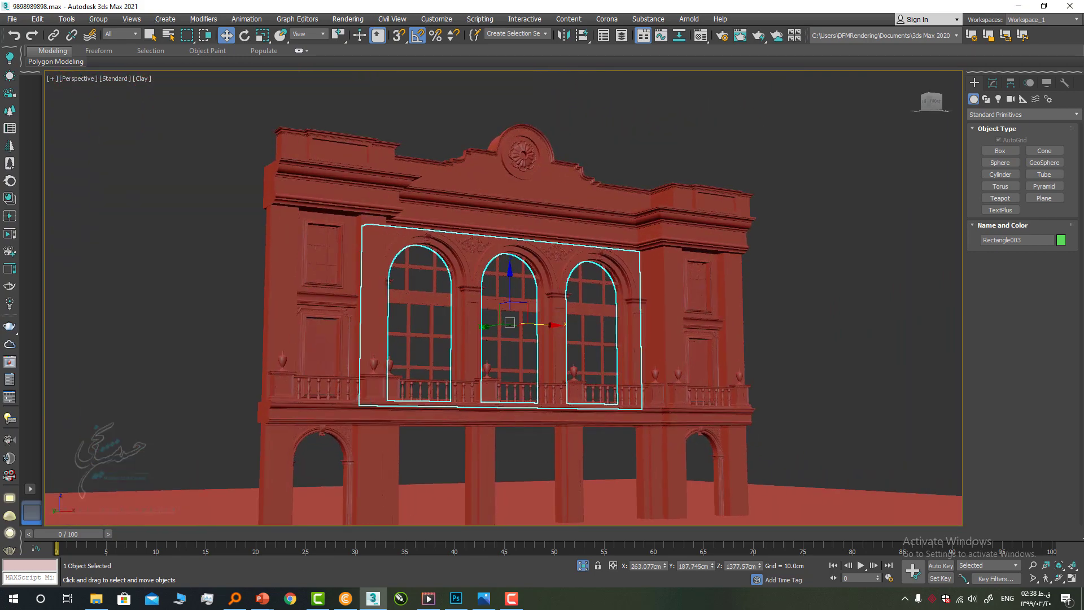
scroll(530, 269, "up", 5)
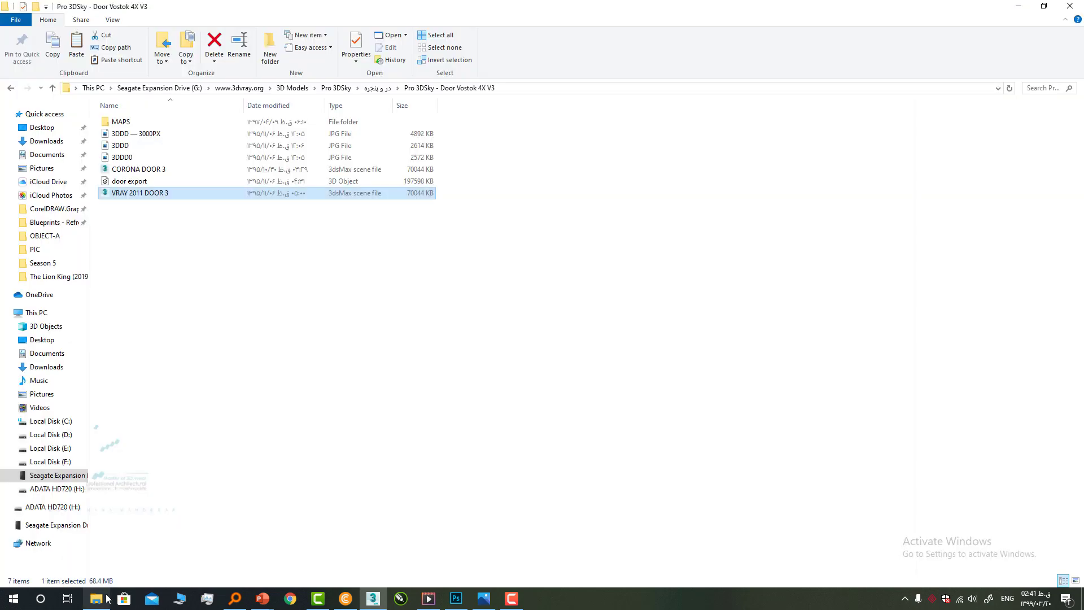
Step: Switch to File Explorer, open the folder containing the 3DDD — 3000PX door picture, and view the picture
left_click(258, 387)
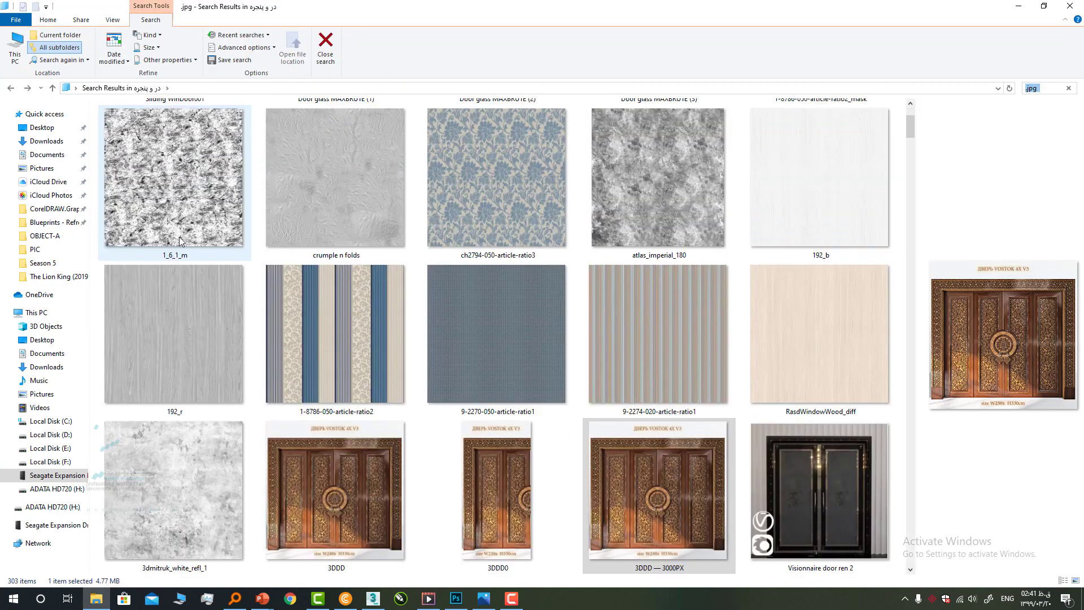
right_click(638, 460)
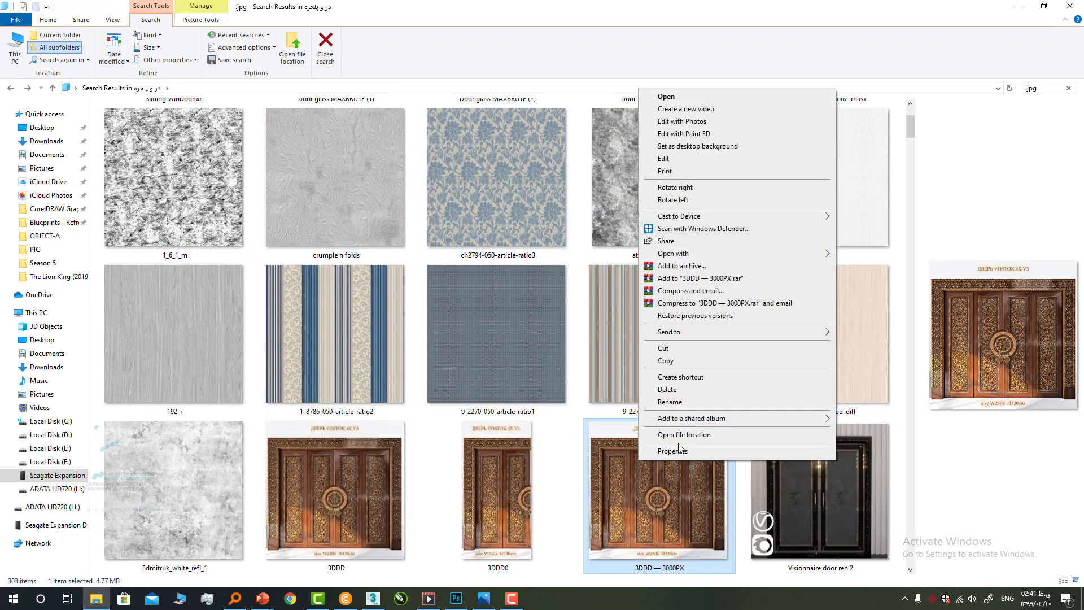
left_click(682, 435)
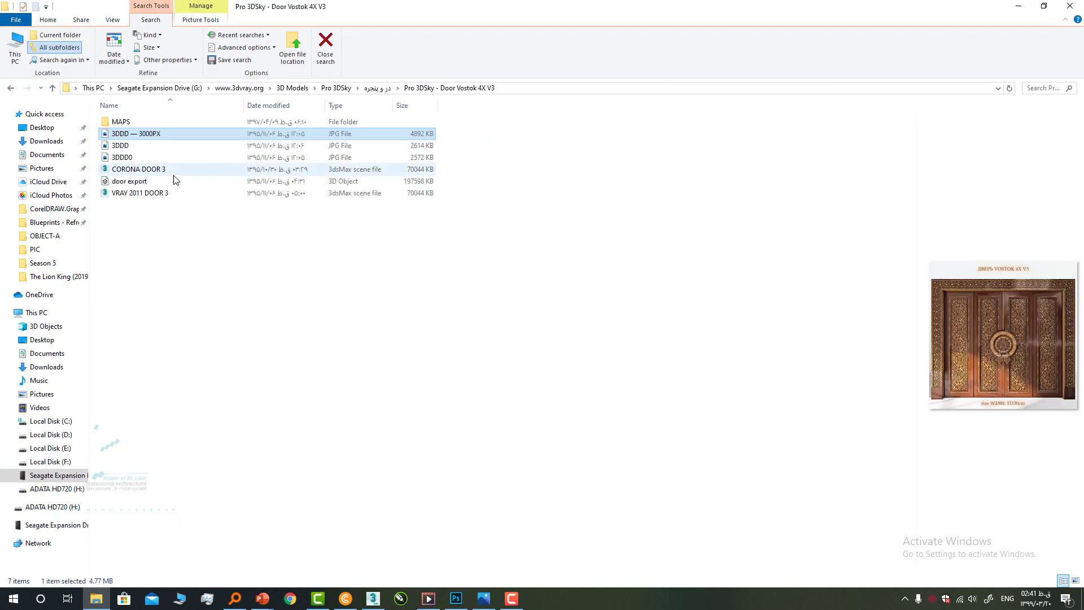
double_click(126, 138)
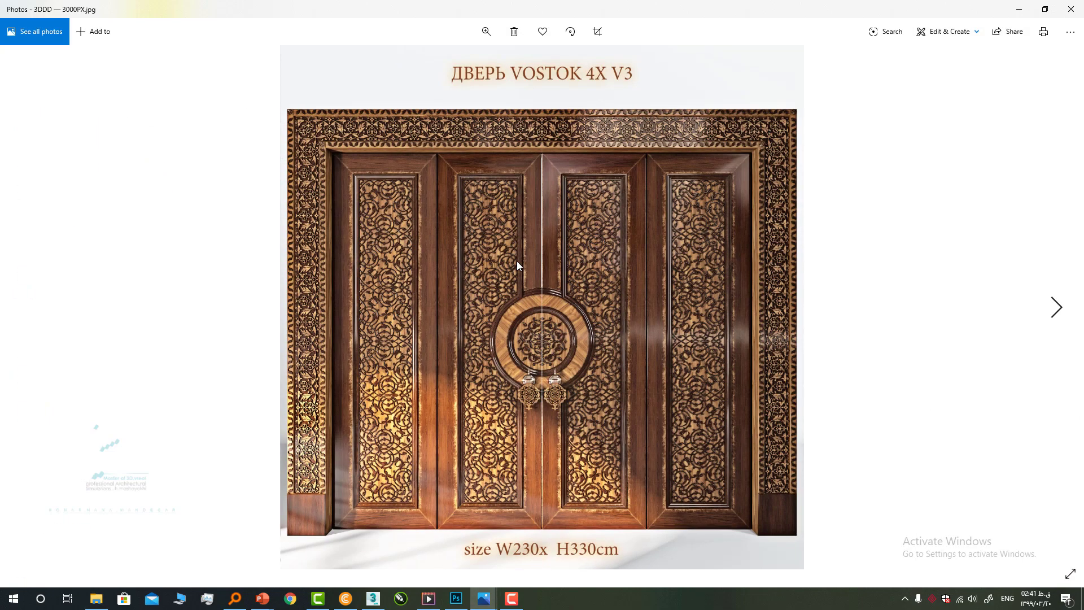
key("alt+F4")
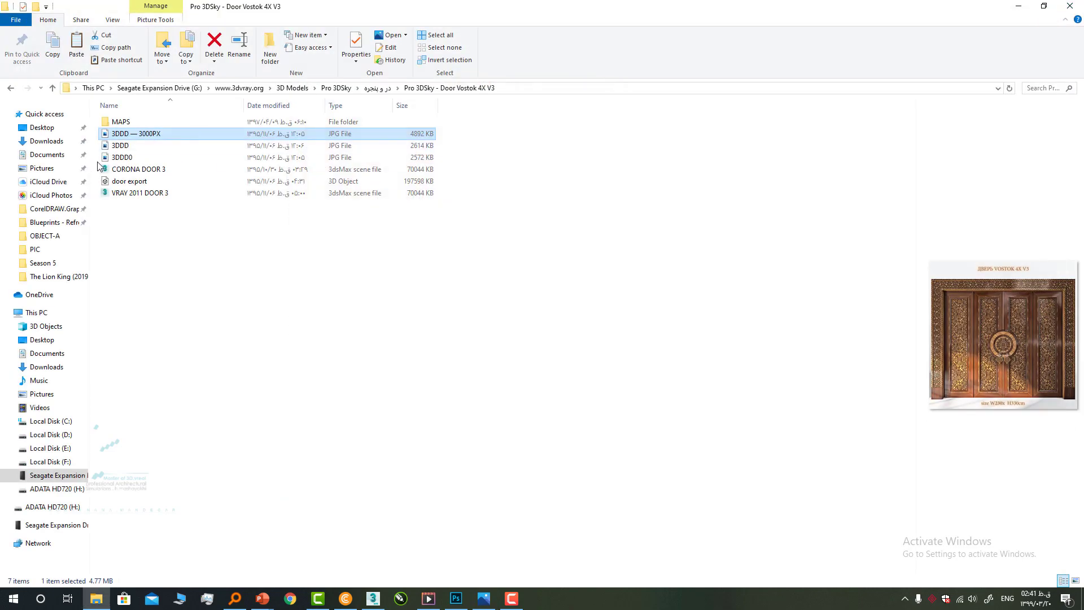
Step: Merge the VRAY 2011 DOOR 3 scene file into the façade scene in 3ds Max, accepting the missing DLLs
left_click(136, 195)
left_click_drag(135, 194, 472, 496)
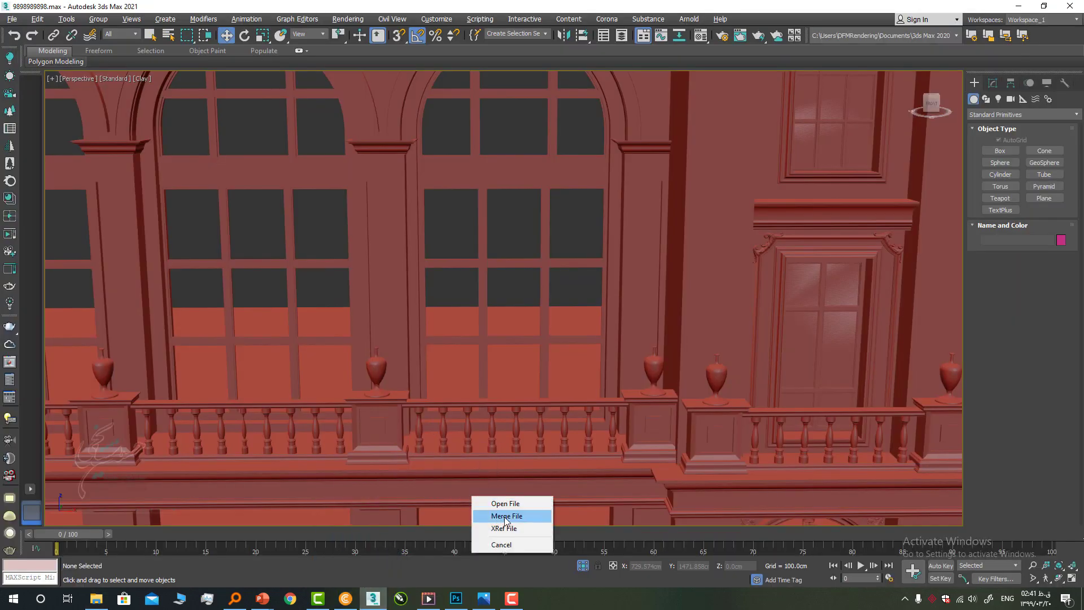
left_click(508, 516)
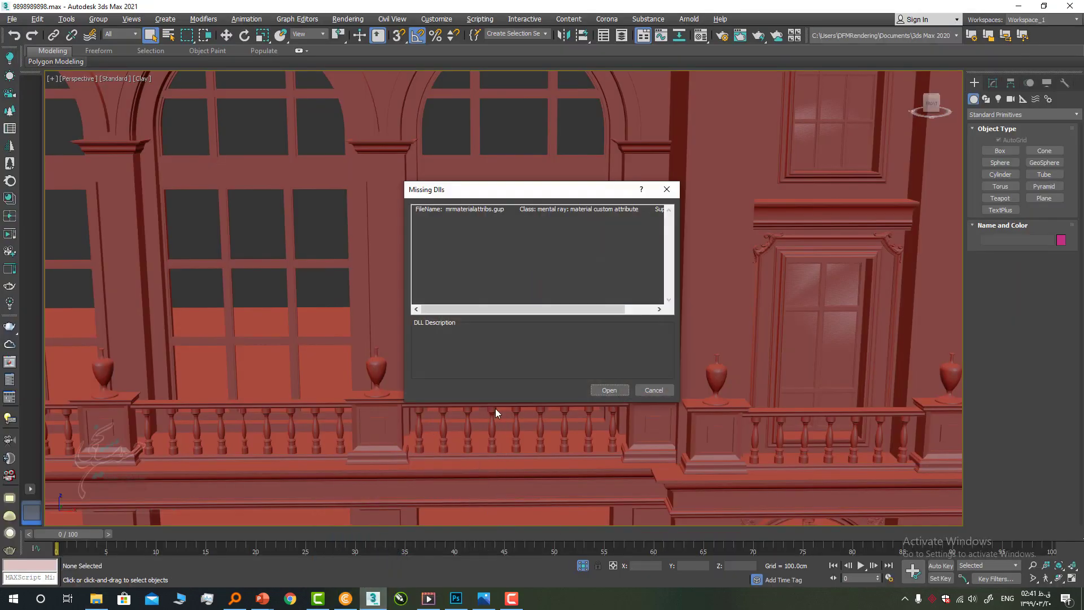
left_click(609, 390)
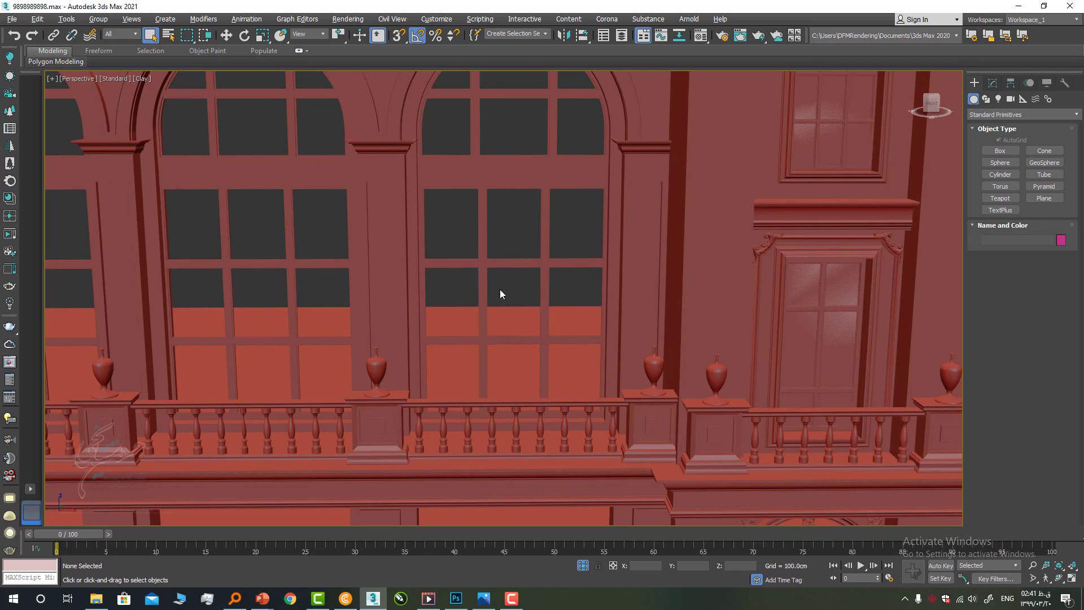
scroll(500, 289, "down", 8)
left_click(415, 377)
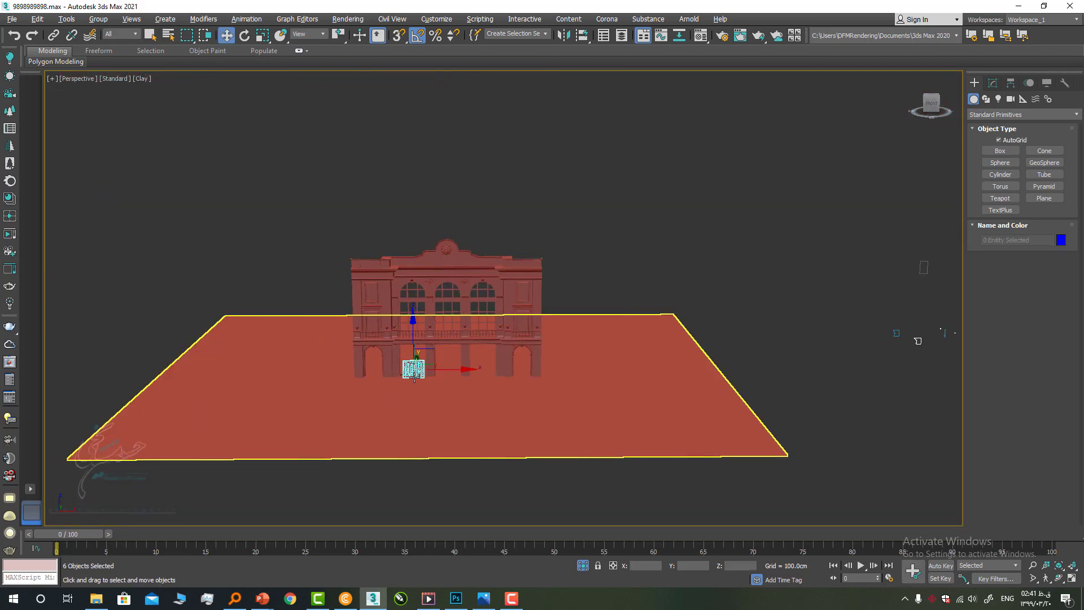
Step: In the front view, scale the merged door up uniformly to fill the height of the opening beside the arch
key("f")
key("z")
scroll(519, 366, "down", 8)
middle_click_drag(505, 376, 474, 399)
scroll(473, 399, "up", 3)
key("r")
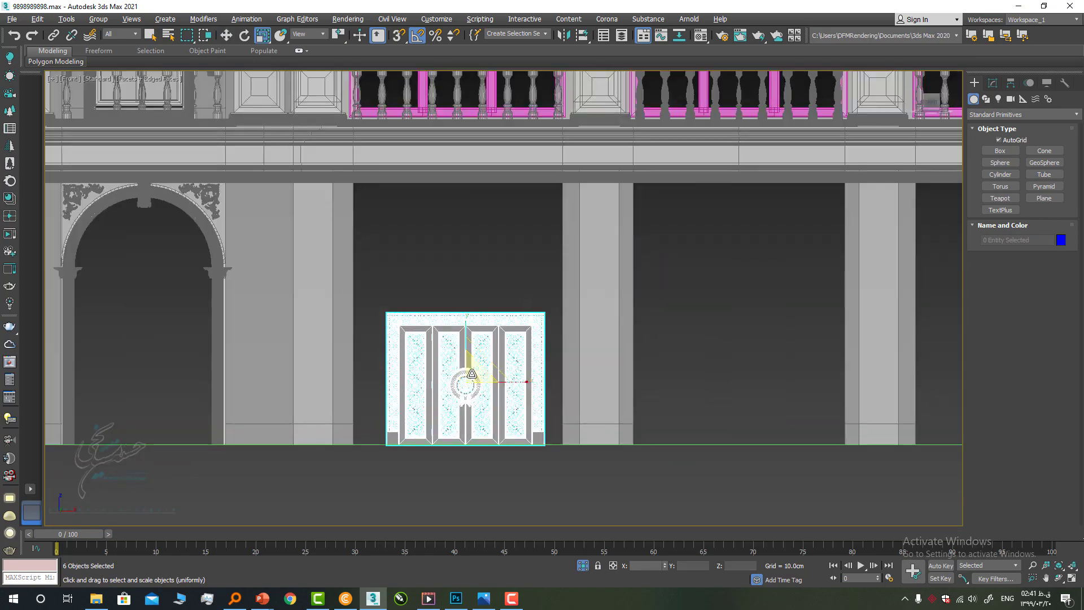
left_click_drag(467, 388, 489, 301)
key("w")
key("r")
key("w")
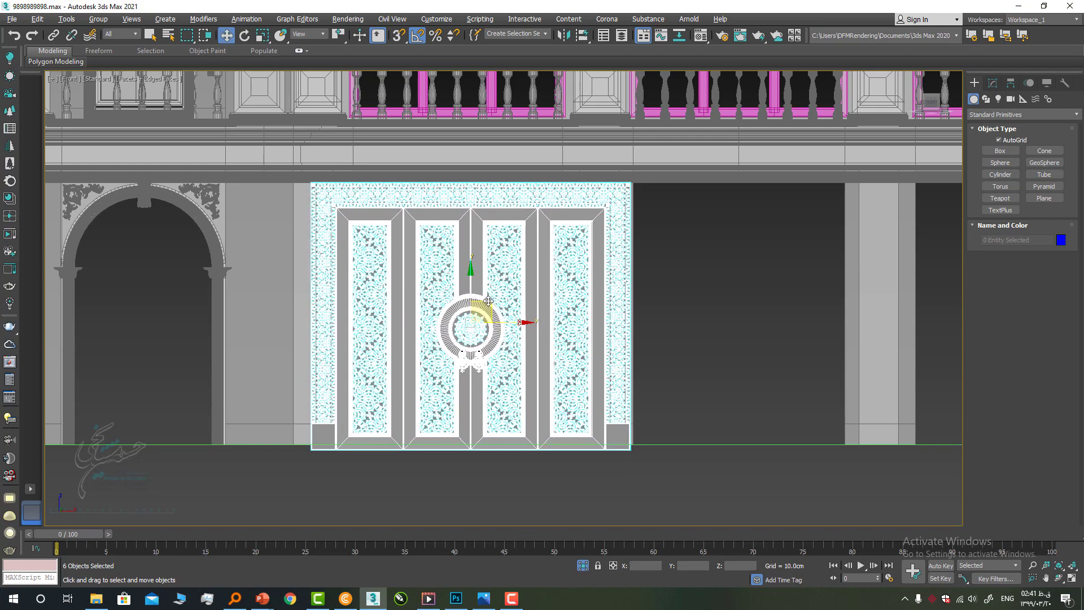
Step: In perspective, move the door along Y behind the pillars and lower it slightly along Z
key("p")
key("z")
middle_click_drag(484, 296, 441, 273)
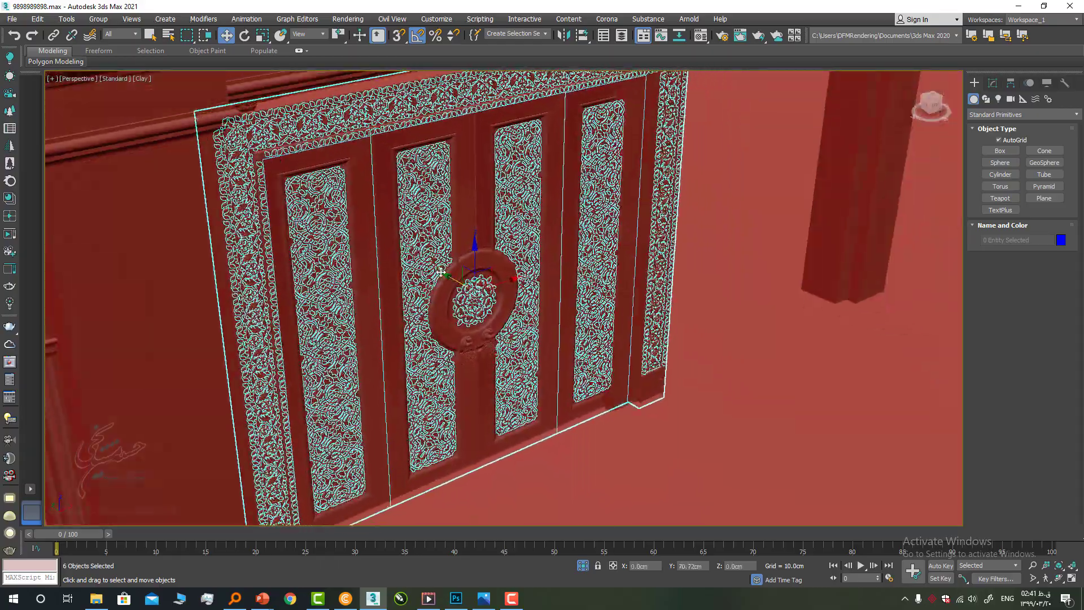
left_click_drag(441, 273, 418, 251)
middle_click_drag(570, 362, 438, 264, "alt")
left_click_drag(441, 239, 444, 246)
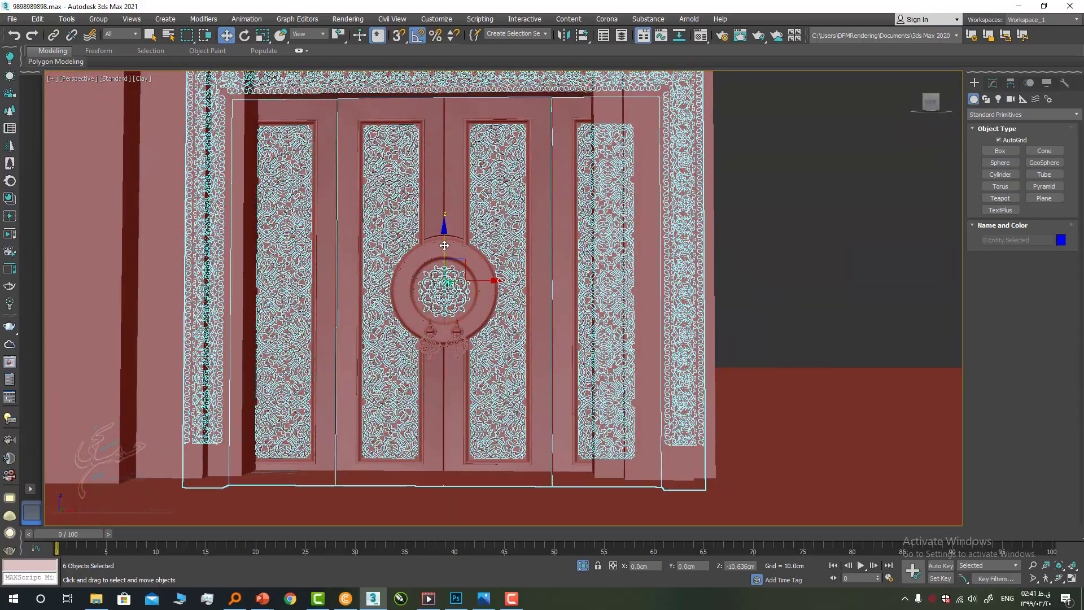
left_click(780, 236)
middle_click_drag(508, 226, 554, 274, "alt")
scroll(554, 274, "down", 4)
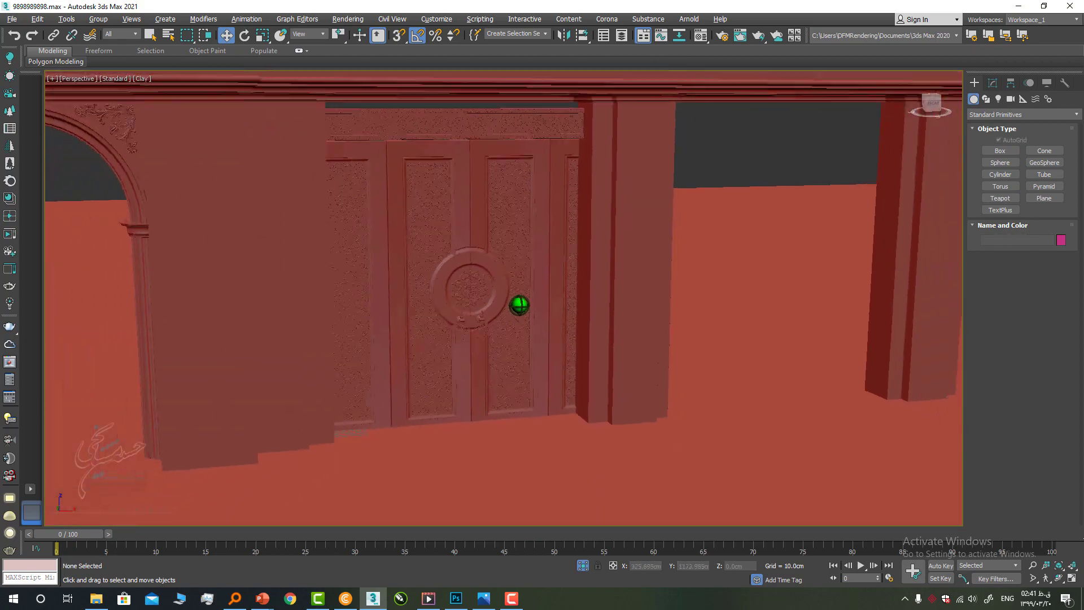
Step: Reselect all parts of the merged door and combine them into one group with the default name
left_click(544, 260)
left_click(567, 256)
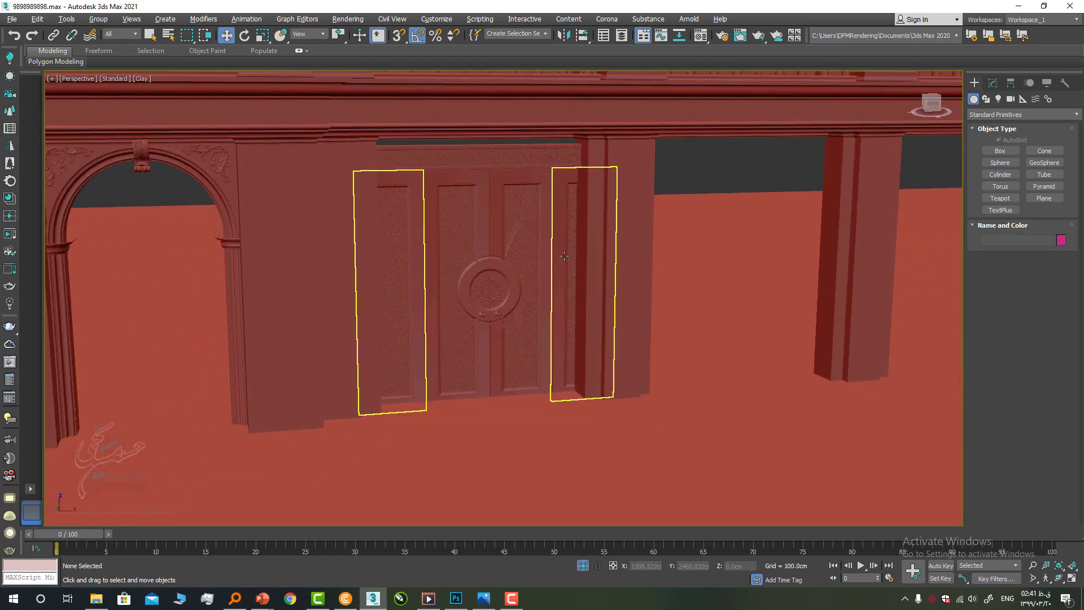
key("ctrl+z")
left_click(98, 20)
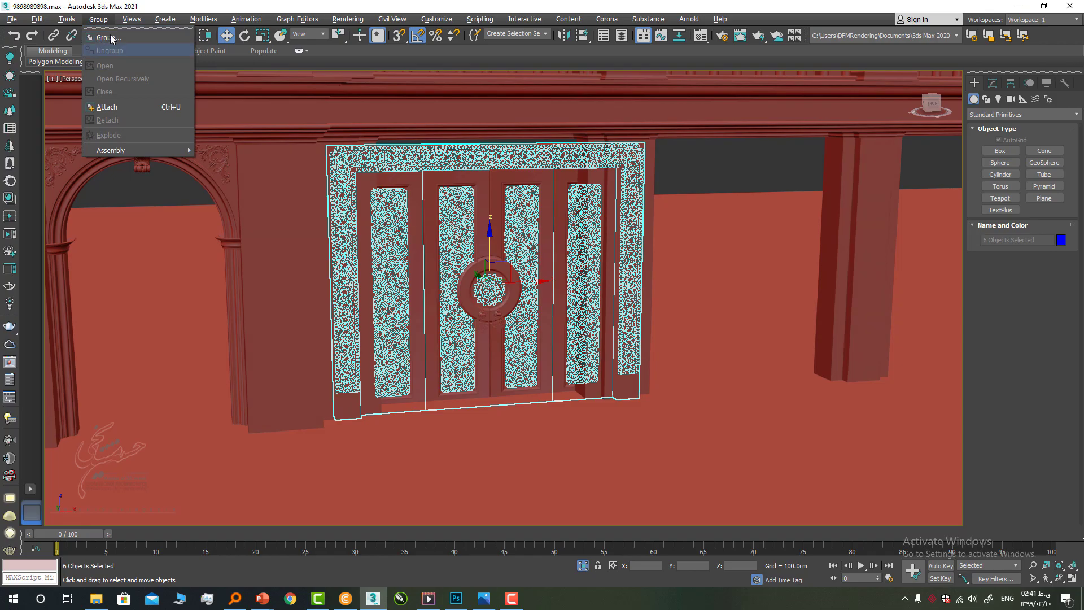
left_click(111, 39)
key("Return")
Step: Raise the door group slightly along Z to close the gap beneath the lintel
scroll(574, 287, "up", 4)
middle_click_drag(573, 287, 558, 275, "alt")
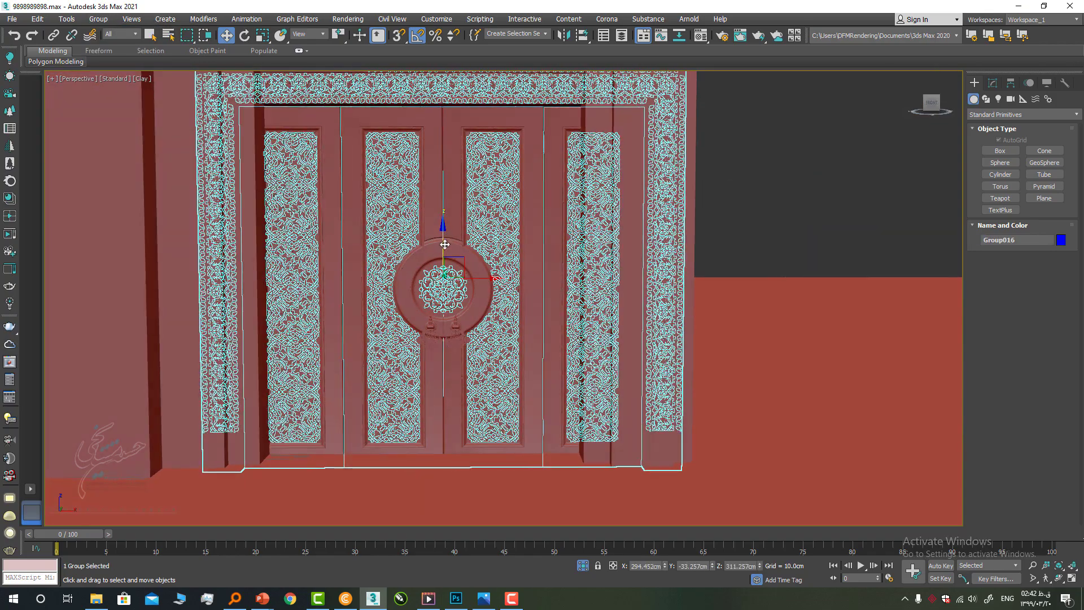
middle_click_drag(444, 244, 517, 267, "alt")
left_click(752, 164)
middle_click_drag(719, 230, 692, 217, "alt")
scroll(546, 289, "up", 3)
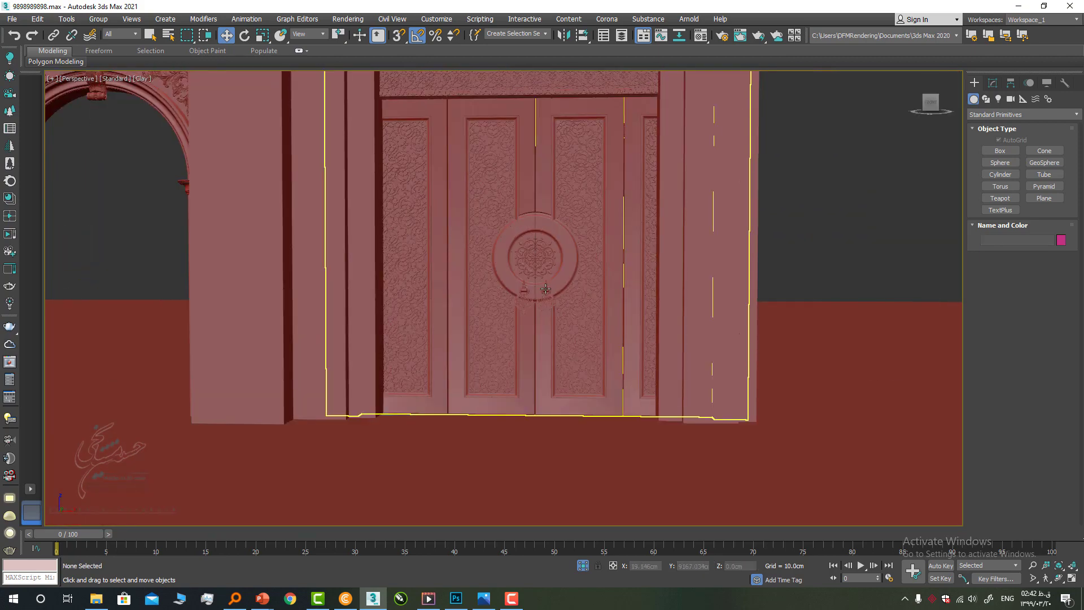
Step: Examine how the door group fits between the pillars and lintel, up close and from a distance
left_click(434, 138)
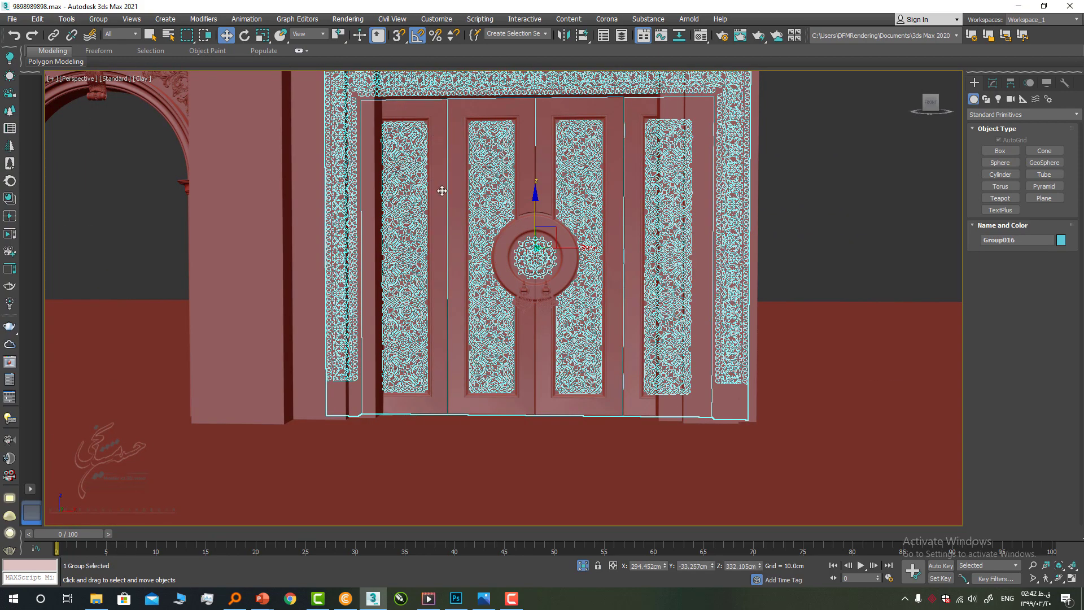
key("z")
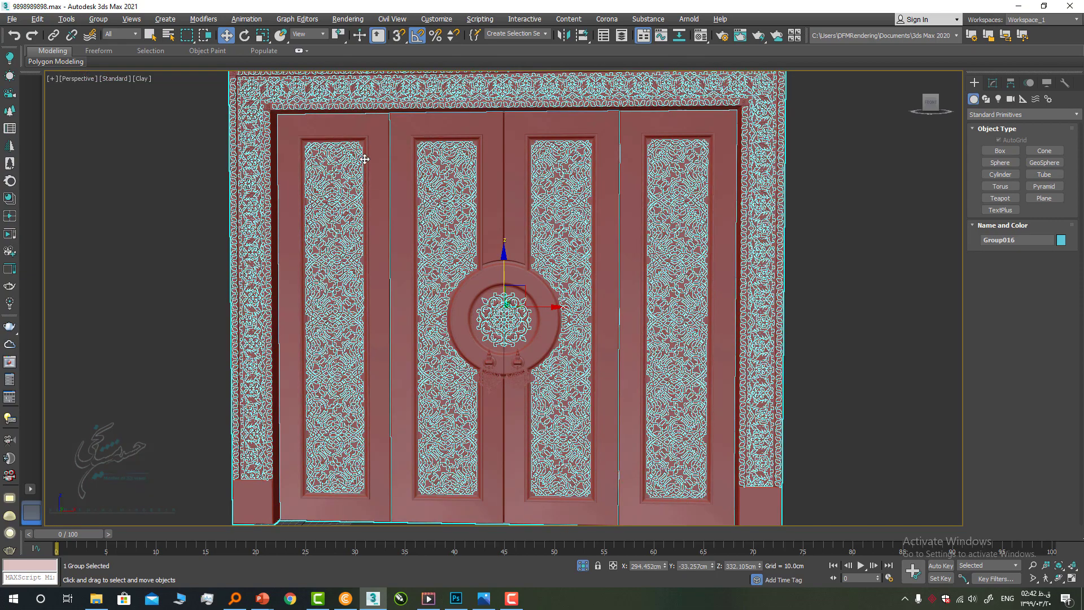
scroll(365, 225, "down", 2)
right_click(388, 216)
left_click(425, 159)
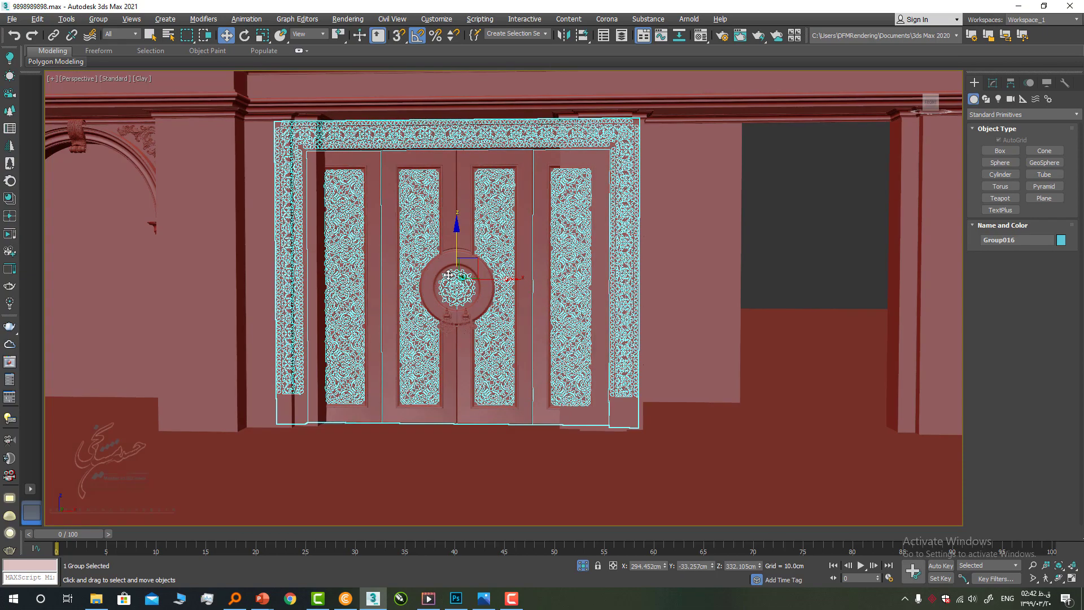
scroll(446, 273, "down", 4)
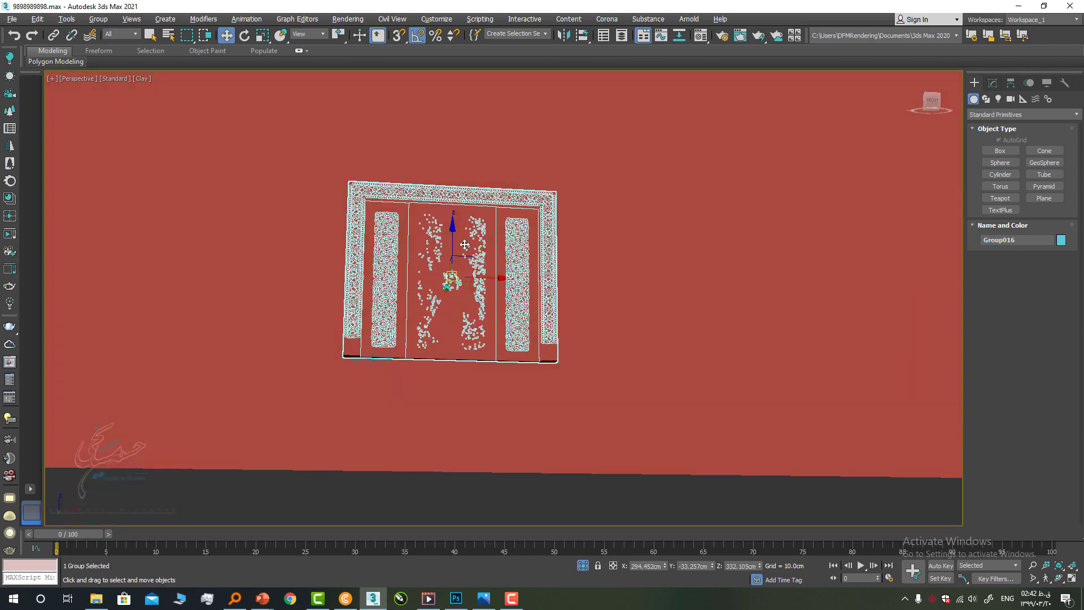
left_click(611, 275)
middle_click_drag(612, 275, 627, 254, "alt")
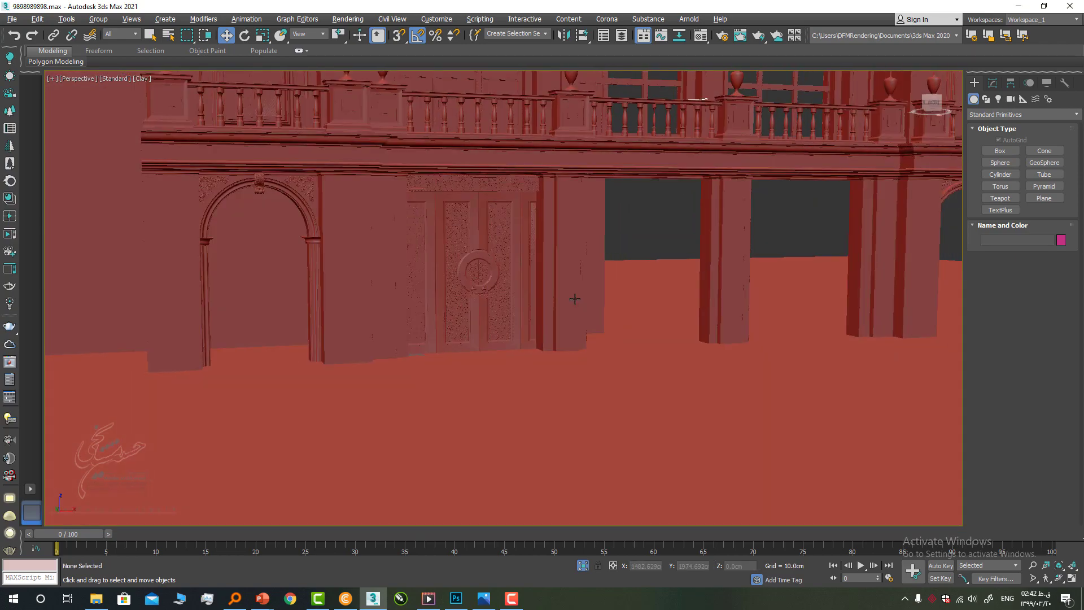
Step: Try scaling the door group down uniformly in the front view, check it in perspective, and undo the scaling
left_click(491, 253)
key("f")
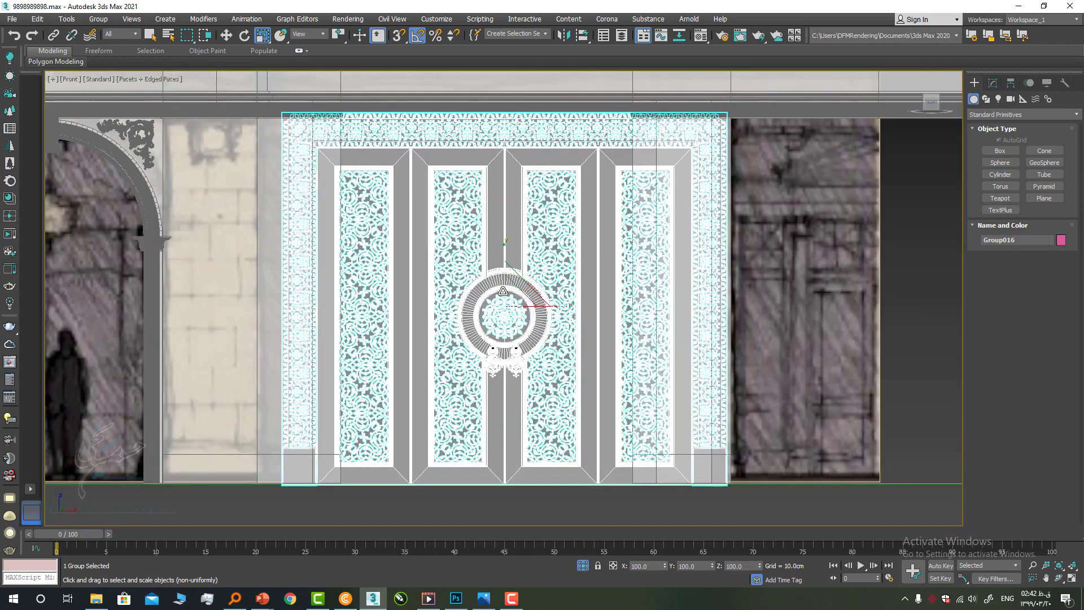
scroll(529, 316, "down", 2)
left_click_drag(529, 316, 504, 285)
key("w")
key("r")
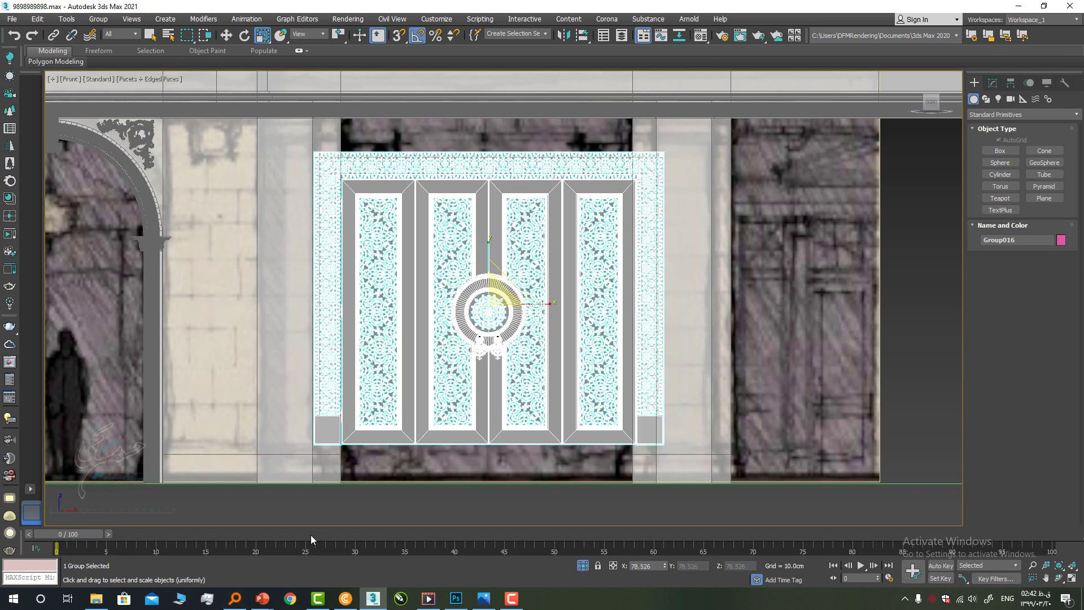
key("p")
scroll(353, 323, "down", 2)
middle_click_drag(353, 323, 396, 339, "alt")
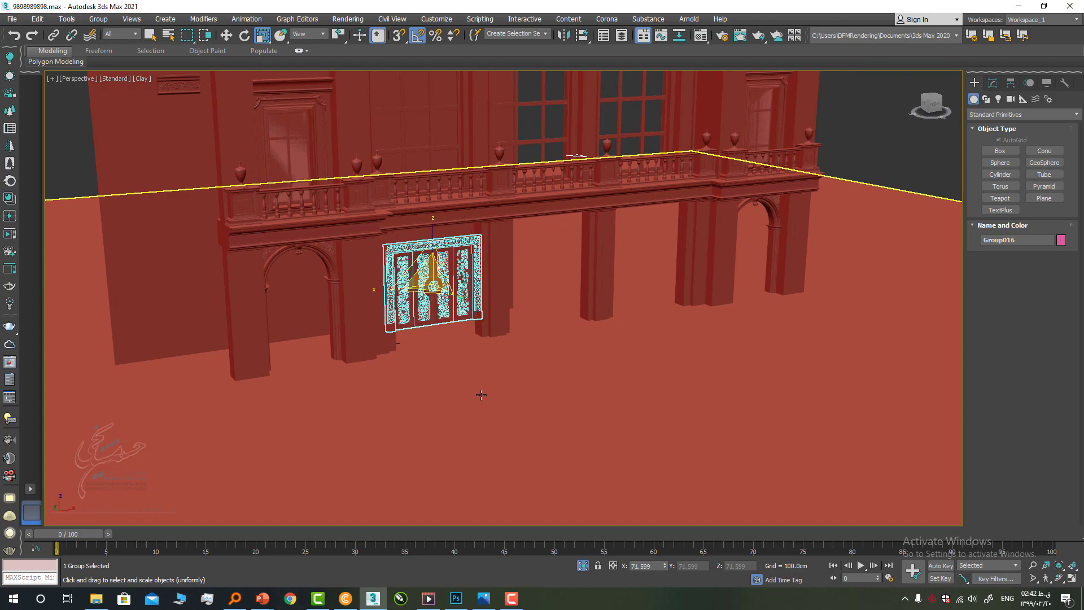
key("ctrl+z")
key("ctrl+z")
Step: Copy the door group along X into the middle ground-floor opening
key("w")
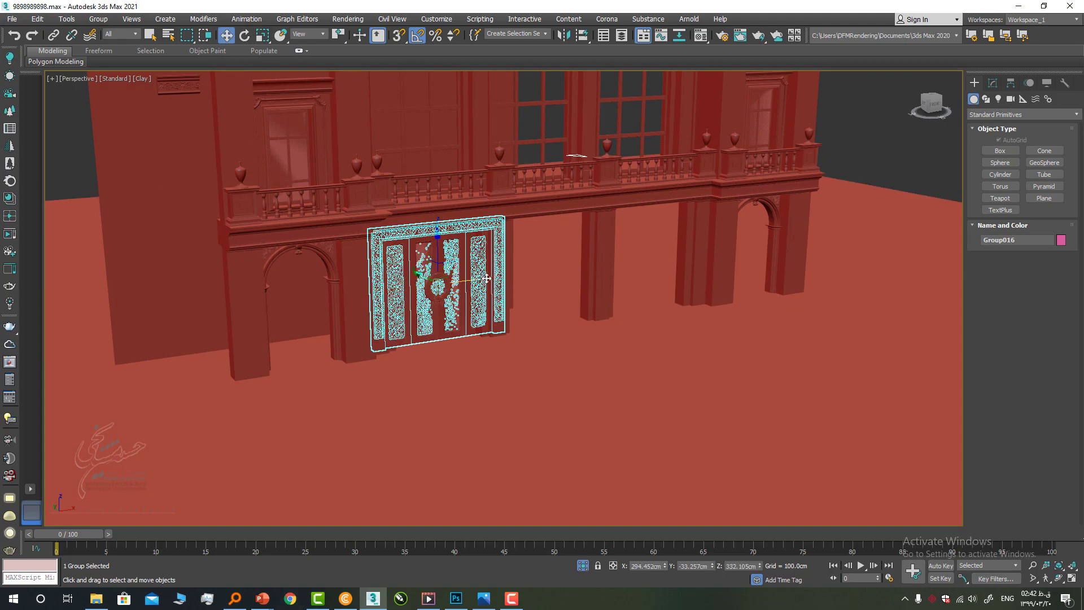
scroll(455, 287, "up", 5)
mouse_move(429, 291)
left_mouse_down("shift")
mouse_move(744, 277)
mouse_move(717, 286)
left_mouse_up("shift")
key("Return")
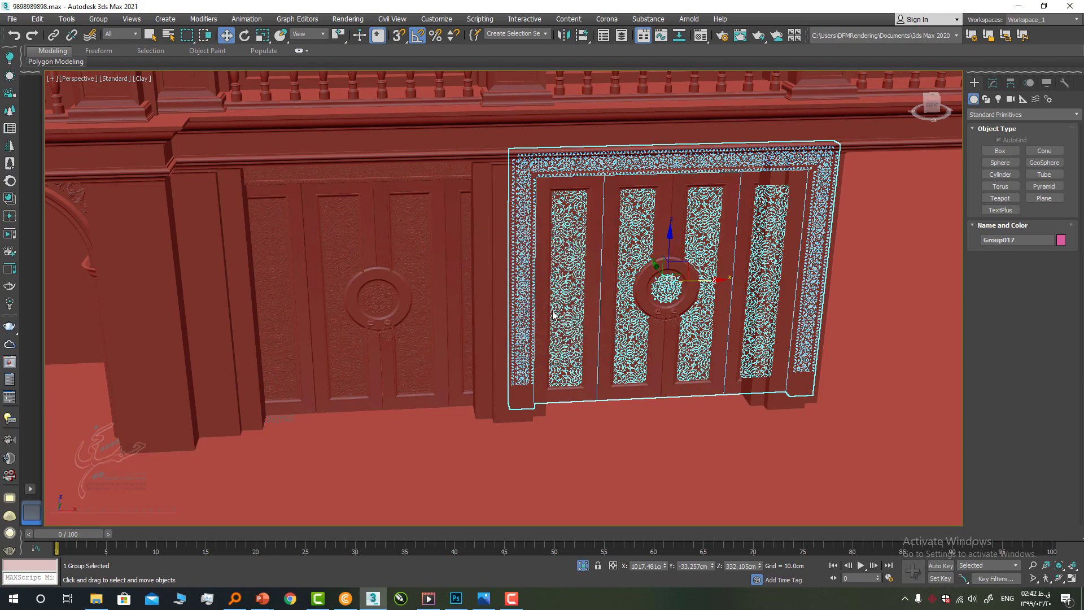
Step: Copy the middle door group along X into the third ground-floor opening, next to the far arch
scroll(553, 315, "down", 3)
middle_click_drag(667, 291, 459, 376)
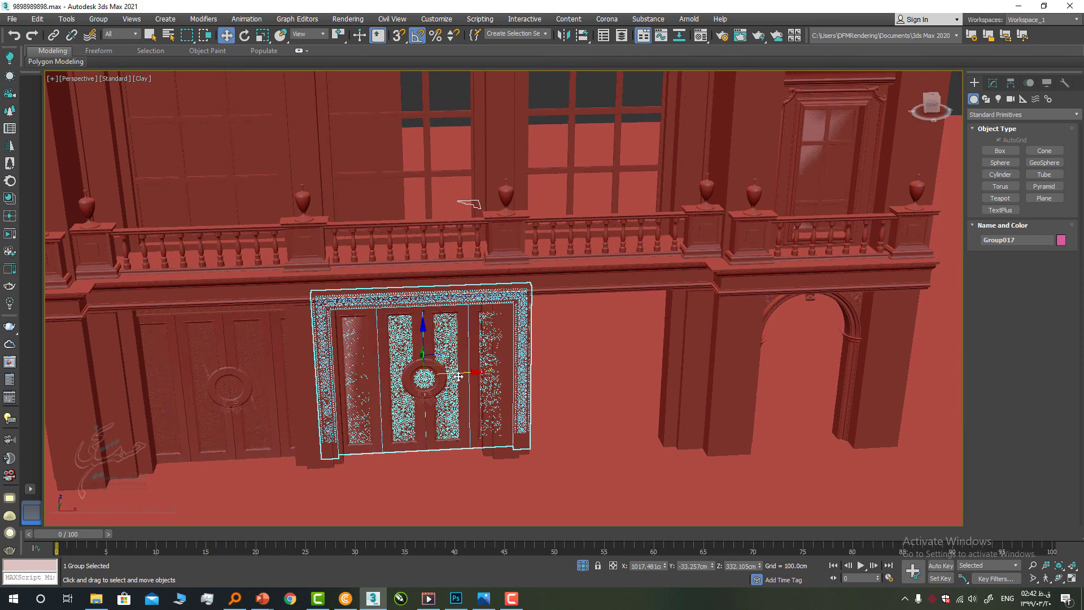
left_click_drag(465, 373, 625, 356, "shift")
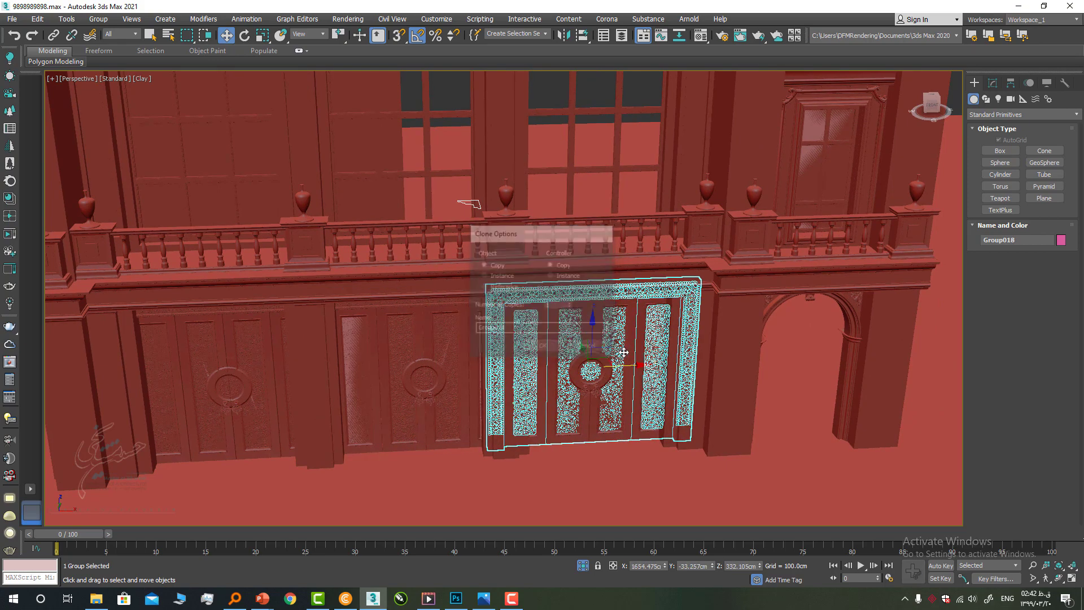